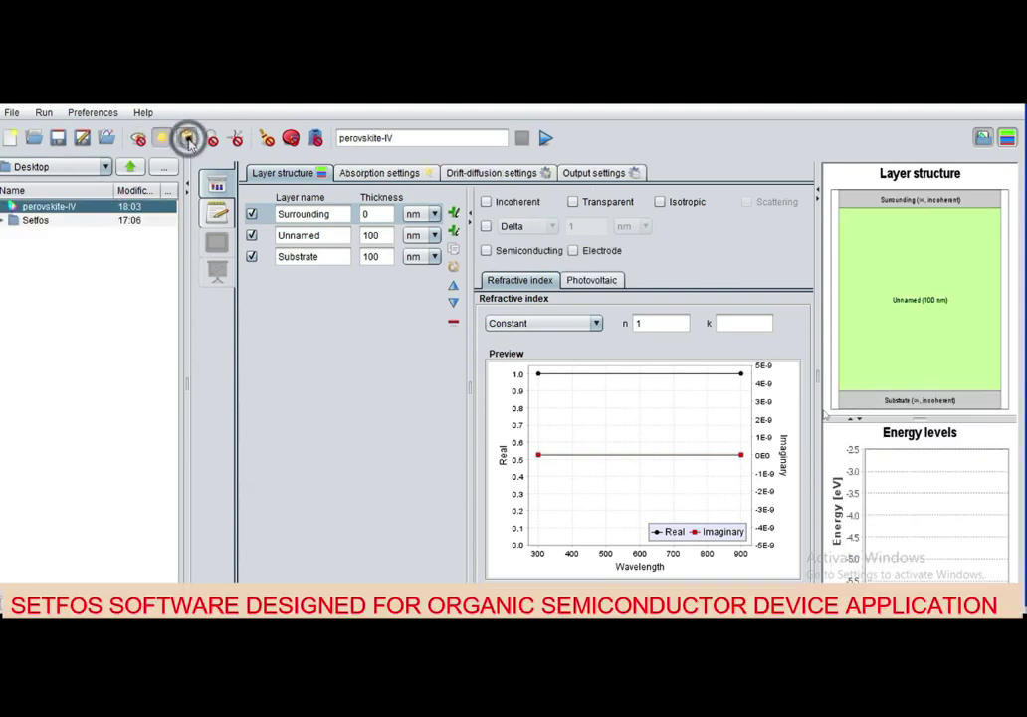
# Step: Add five new unnamed layers to the stack below Substrate
pyautogui.click(311, 256)
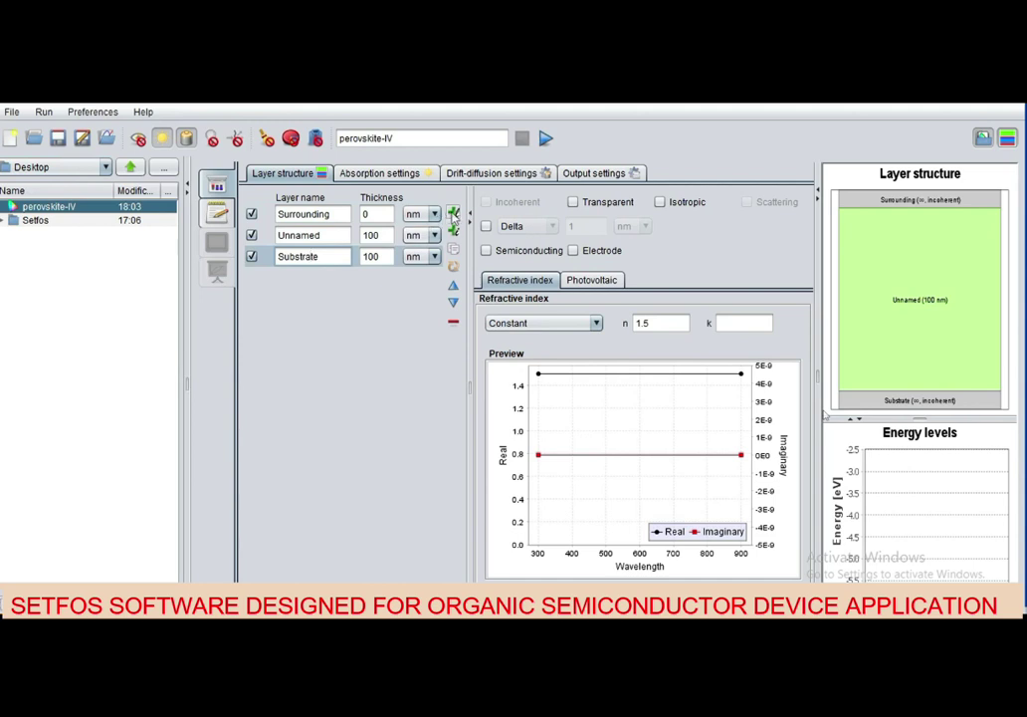
pyautogui.click(454, 215)
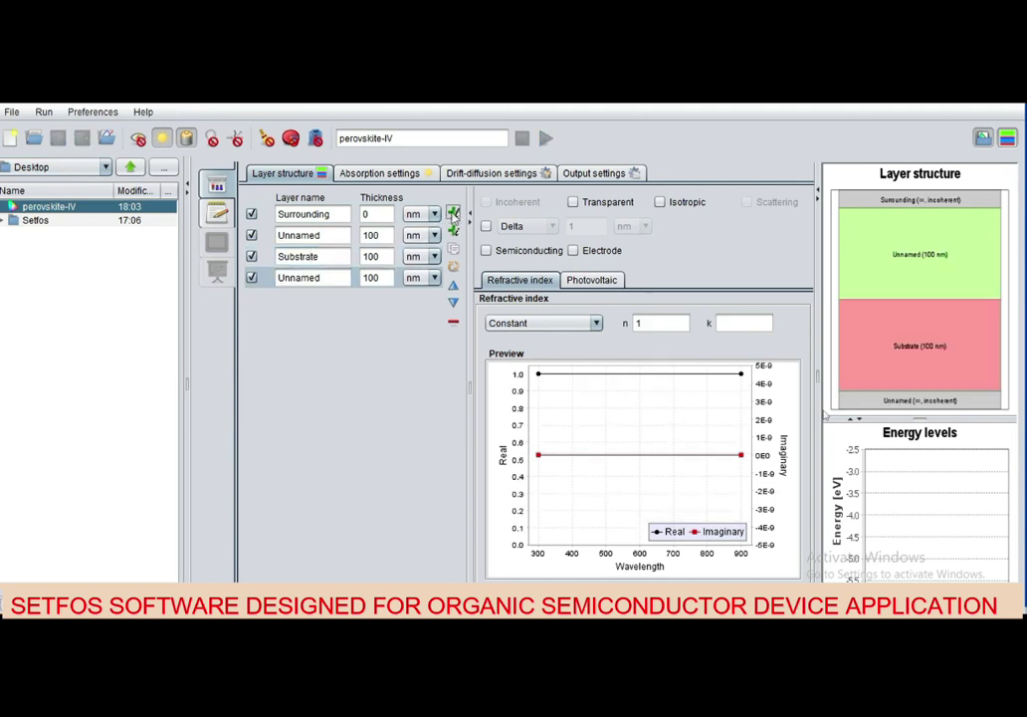
pyautogui.click(454, 215)
pyautogui.click(454, 215)
pyautogui.click(454, 215)
pyautogui.click(454, 215)
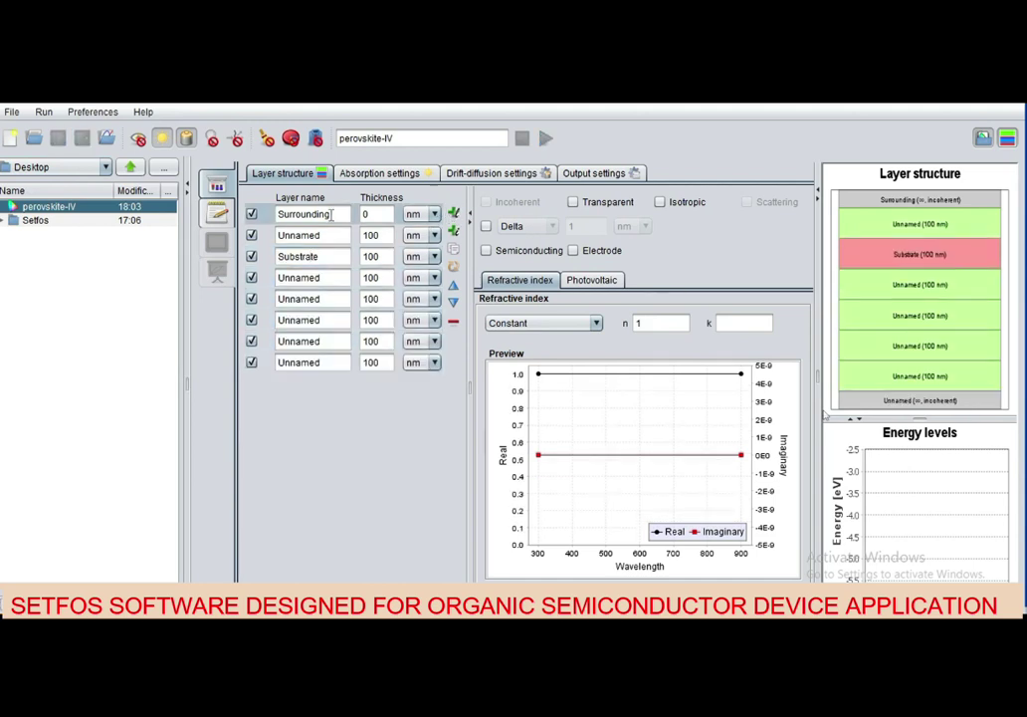
# Step: Rename the top layer Air-top and set its thickness to 100 nm
pyautogui.doubleClick(331, 214)
pyautogui.write('Air-top')
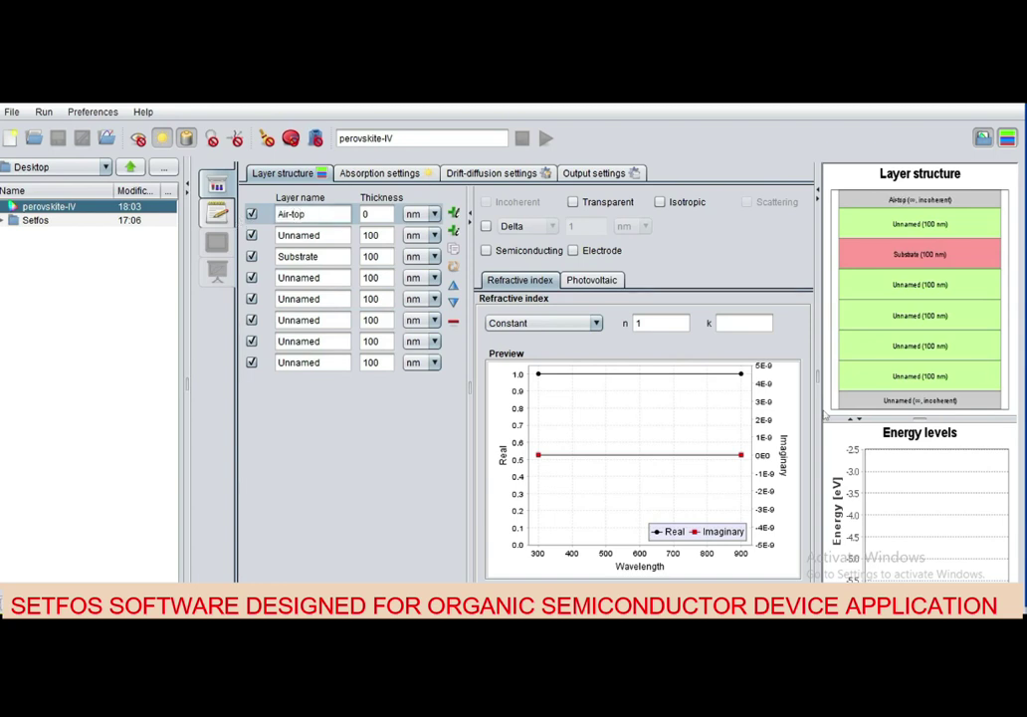
pyautogui.press('Tab')
pyautogui.write('100')
pyautogui.press('Return')
# Step: Rename the second layer glass, 0.5 nm thick, with refractive index 1.5
pyautogui.click(327, 235)
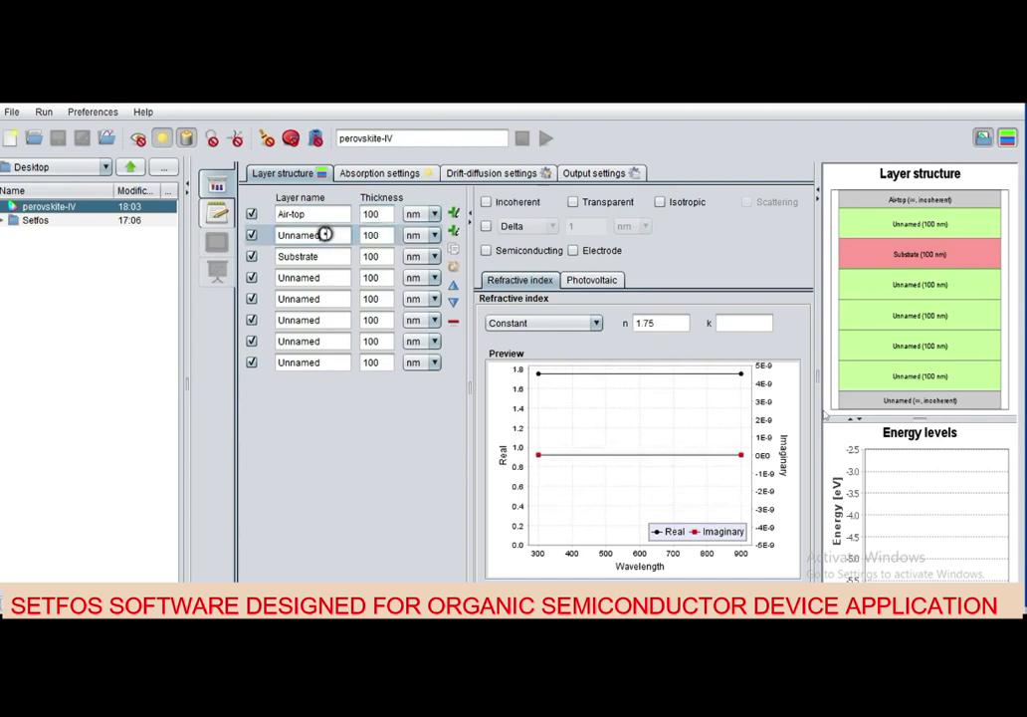
pyautogui.press('Return')
pyautogui.write('gl')
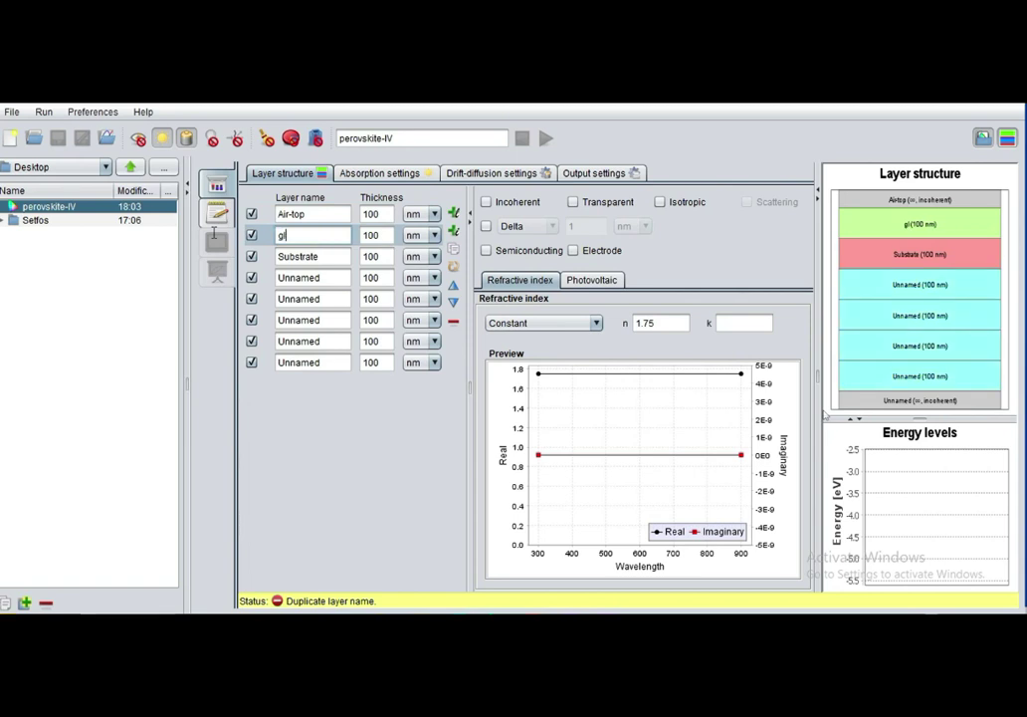
pyautogui.write('ass')
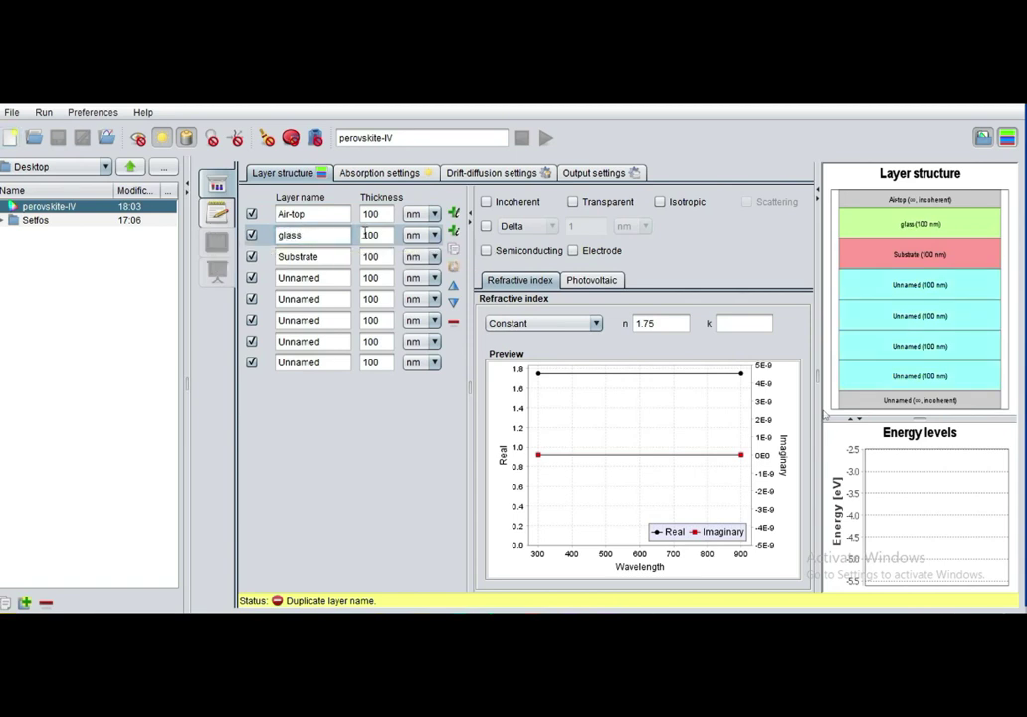
pyautogui.click(380, 235)
pyautogui.click(381, 233)
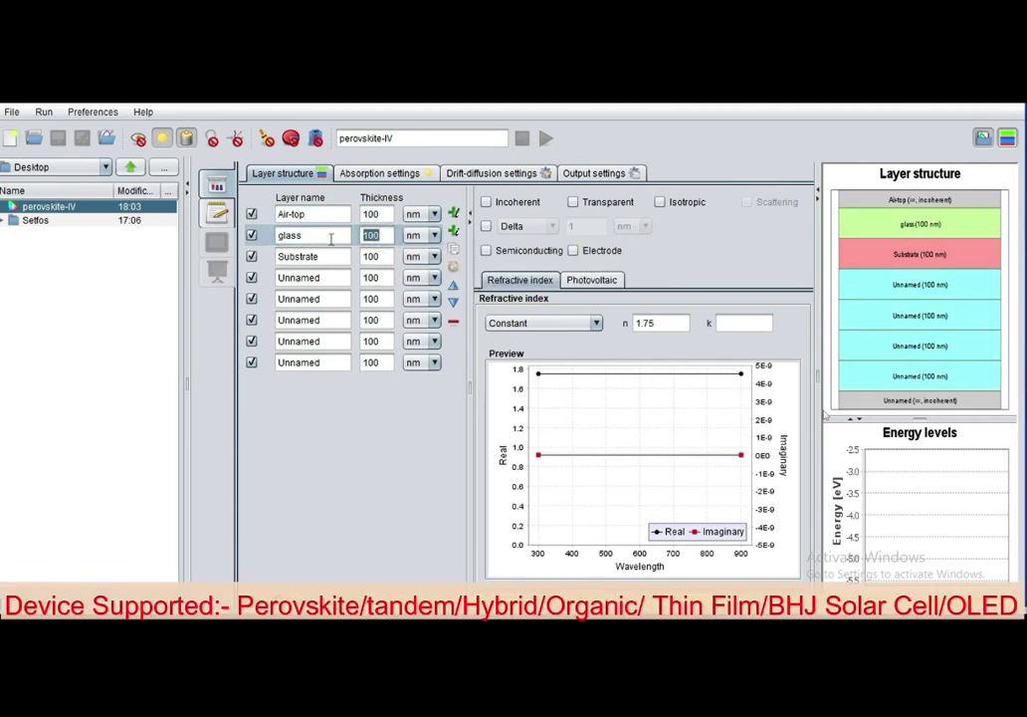
pyautogui.write('0.5')
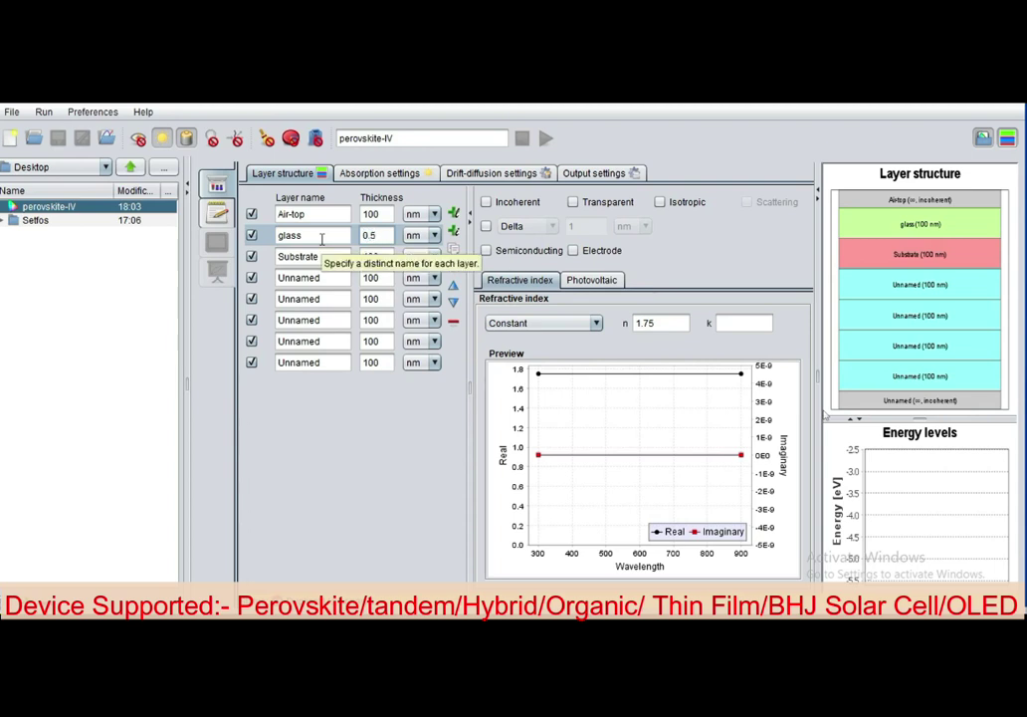
pyautogui.click(657, 322)
pyautogui.press('BackSpace')
pyautogui.press('BackSpace')
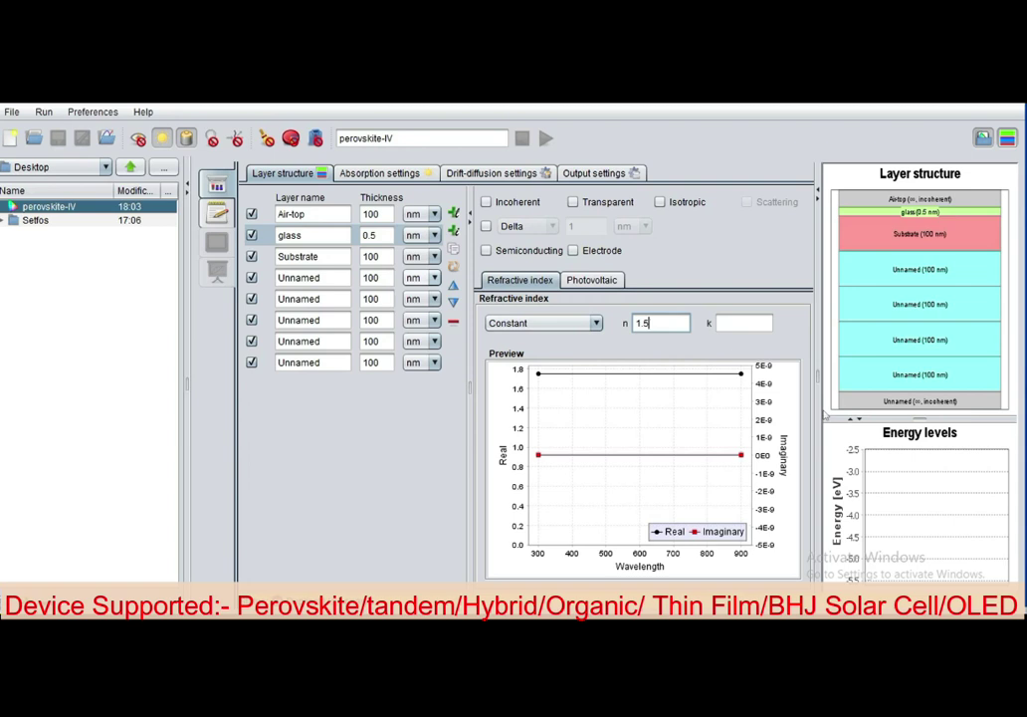
# Step: Rename the Substrate layer ITO and set its thickness to 120 nm
pyautogui.click(335, 255)
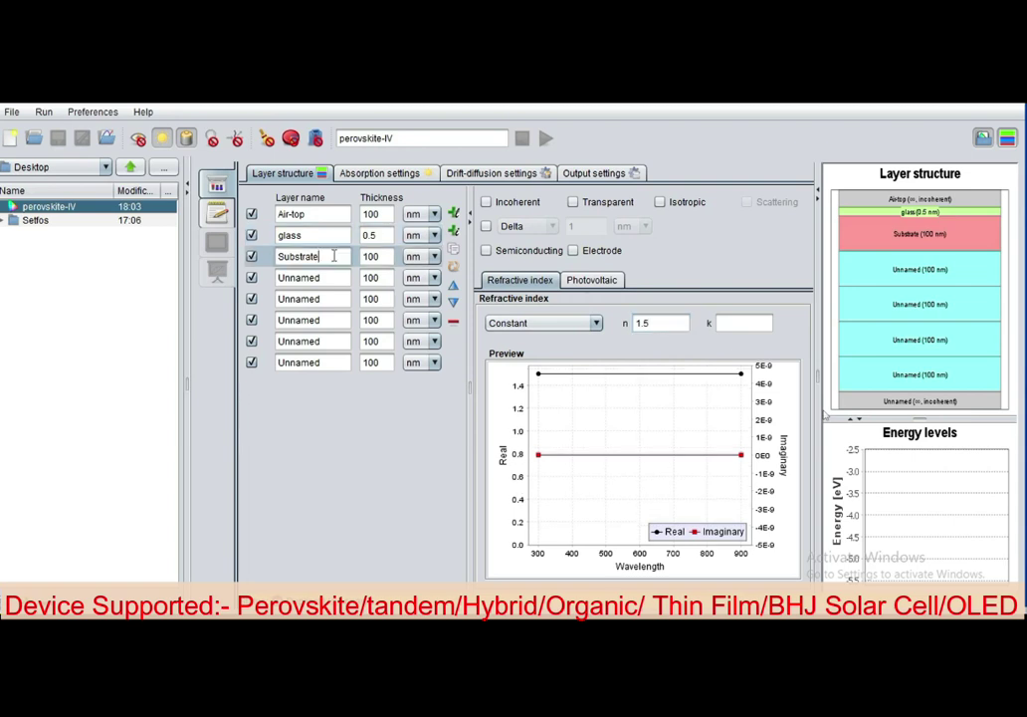
pyautogui.moveTo(335, 256); pyautogui.dragTo(195, 247)
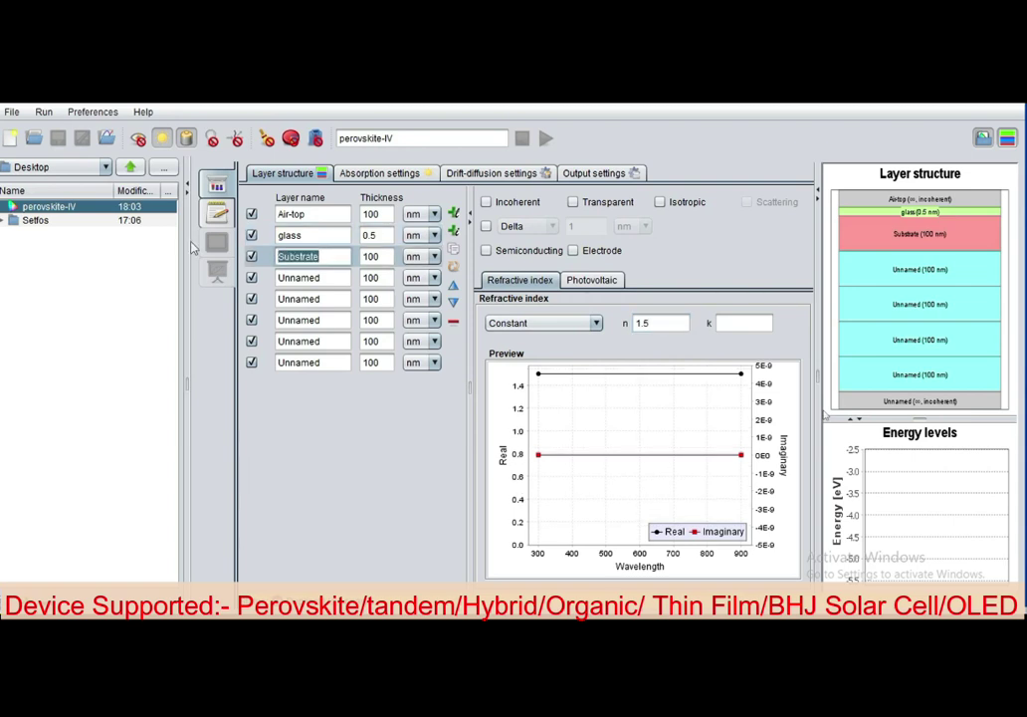
pyautogui.write('ITO')
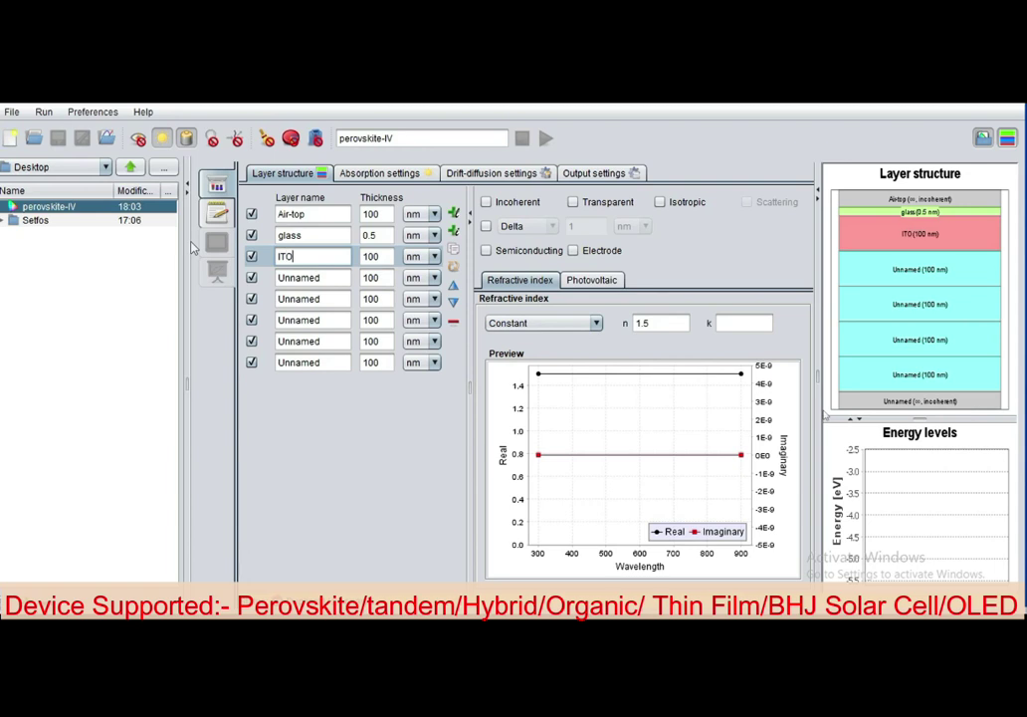
pyautogui.click(378, 256)
pyautogui.press('BackSpace')
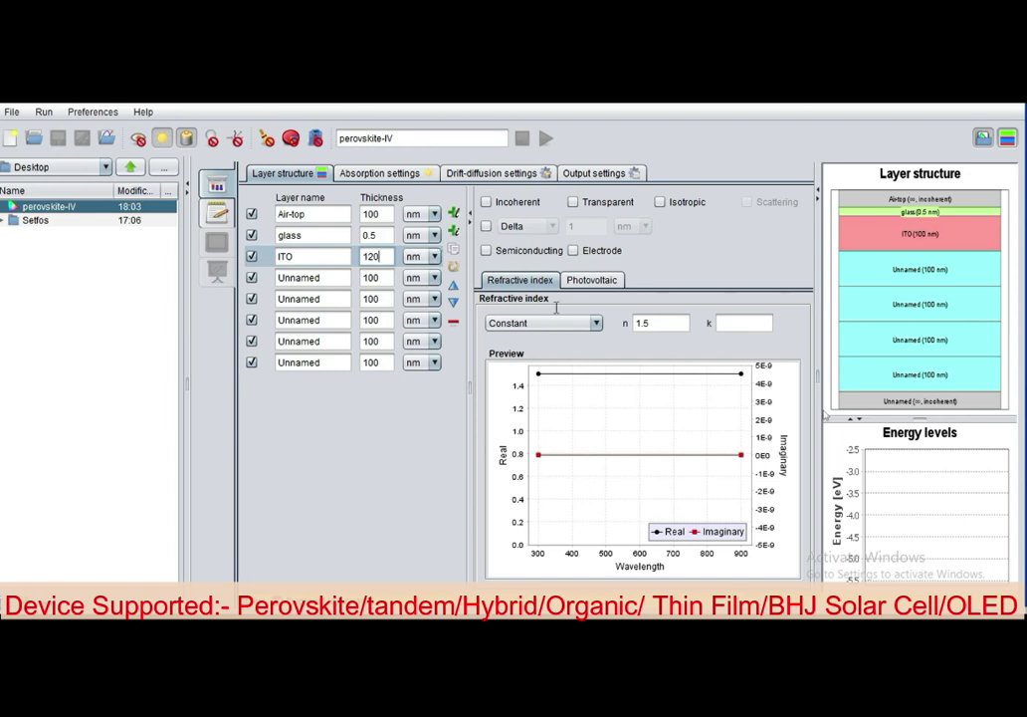
pyautogui.click(582, 322)
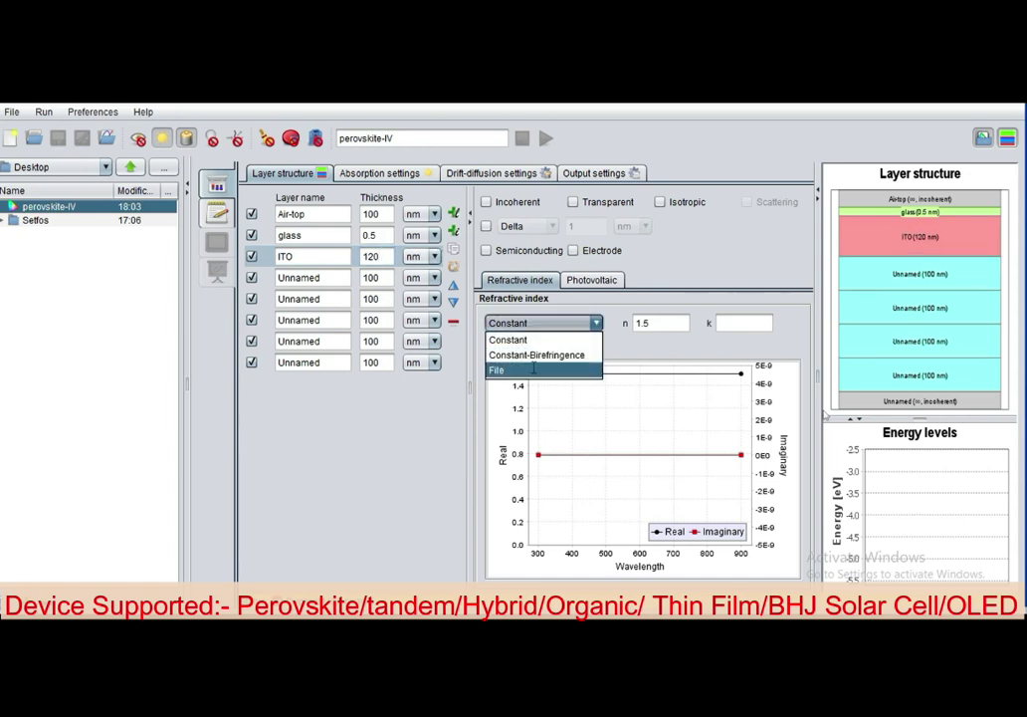
# Step: Switch ITO's refractive index source to File and import ITO.nk from the mat folder
pyautogui.click(533, 368)
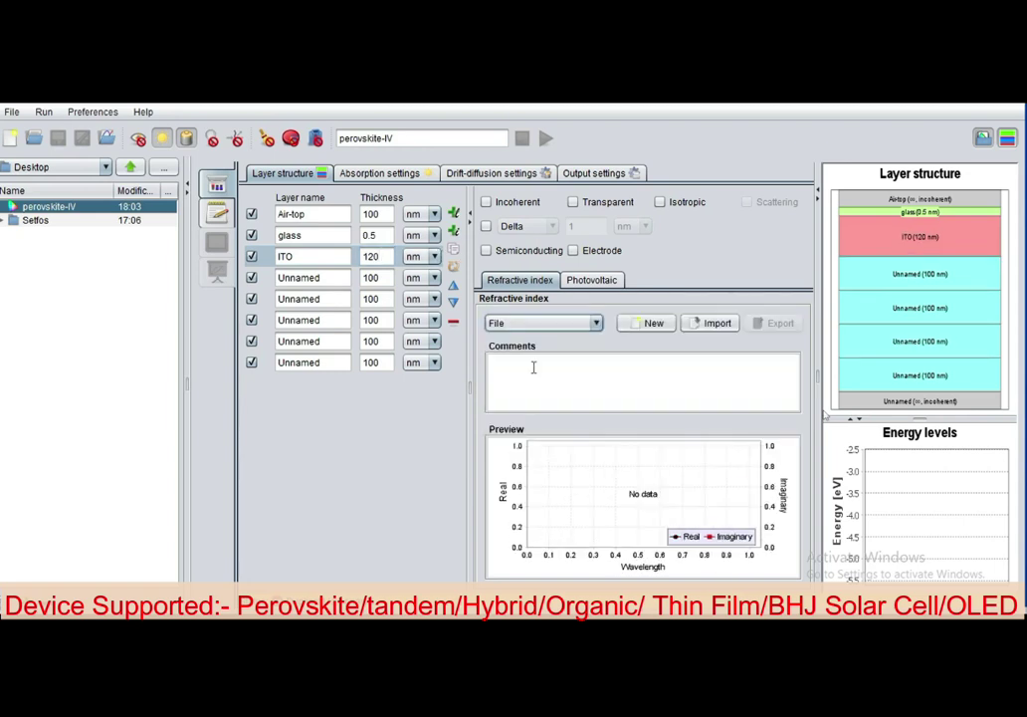
pyautogui.click(713, 325)
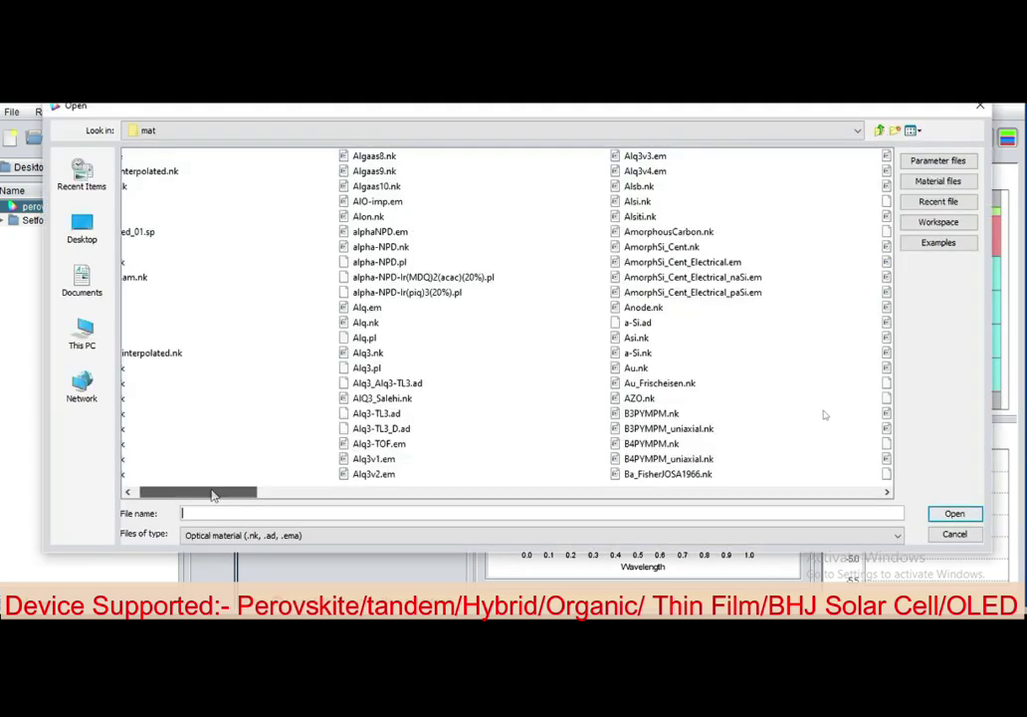
pyautogui.moveTo(213, 492); pyautogui.dragTo(532, 463)
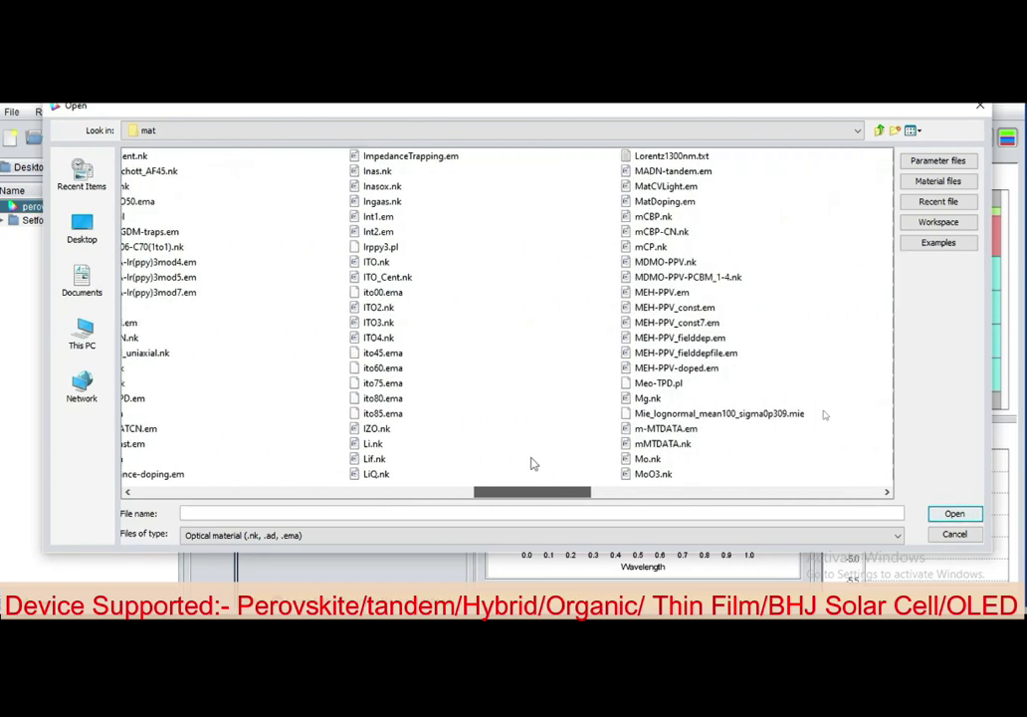
pyautogui.click(373, 262)
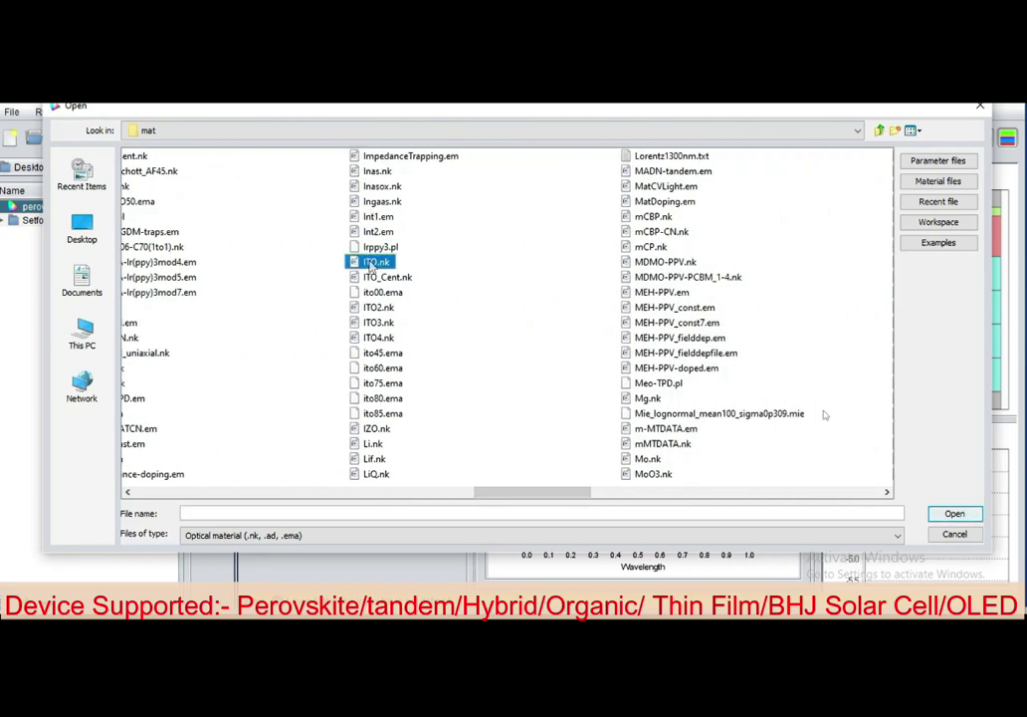
pyautogui.click(951, 513)
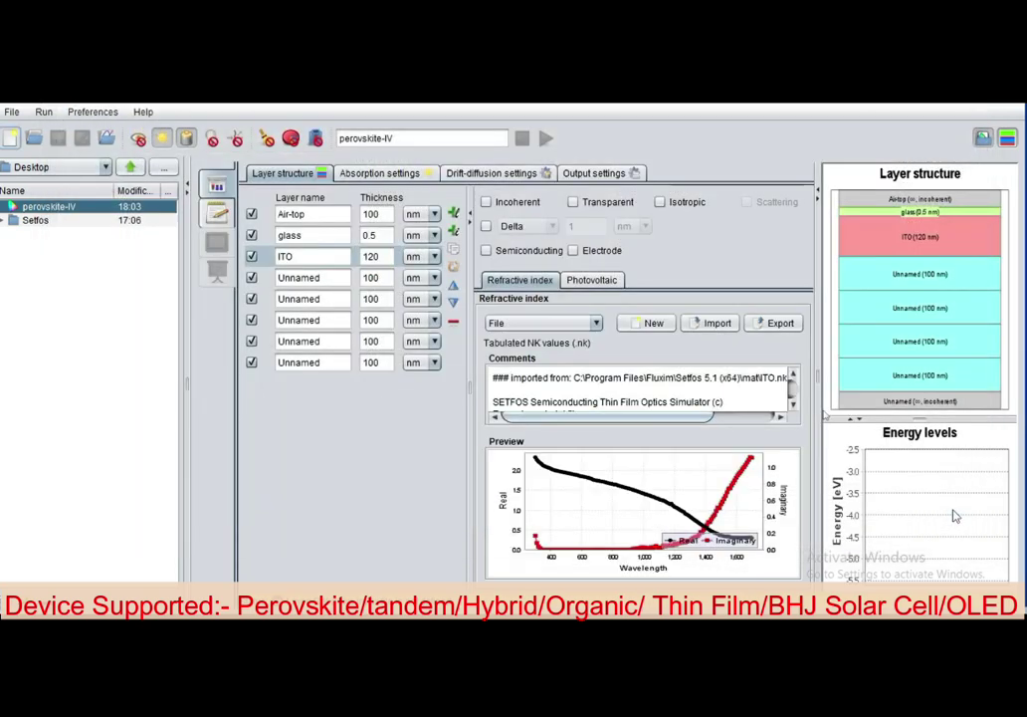
# Step: Rename the first unnamed layer after ITO to TaTm, 50 nm thick
pyautogui.click(330, 278)
pyautogui.moveTo(321, 278); pyautogui.dragTo(276, 278)
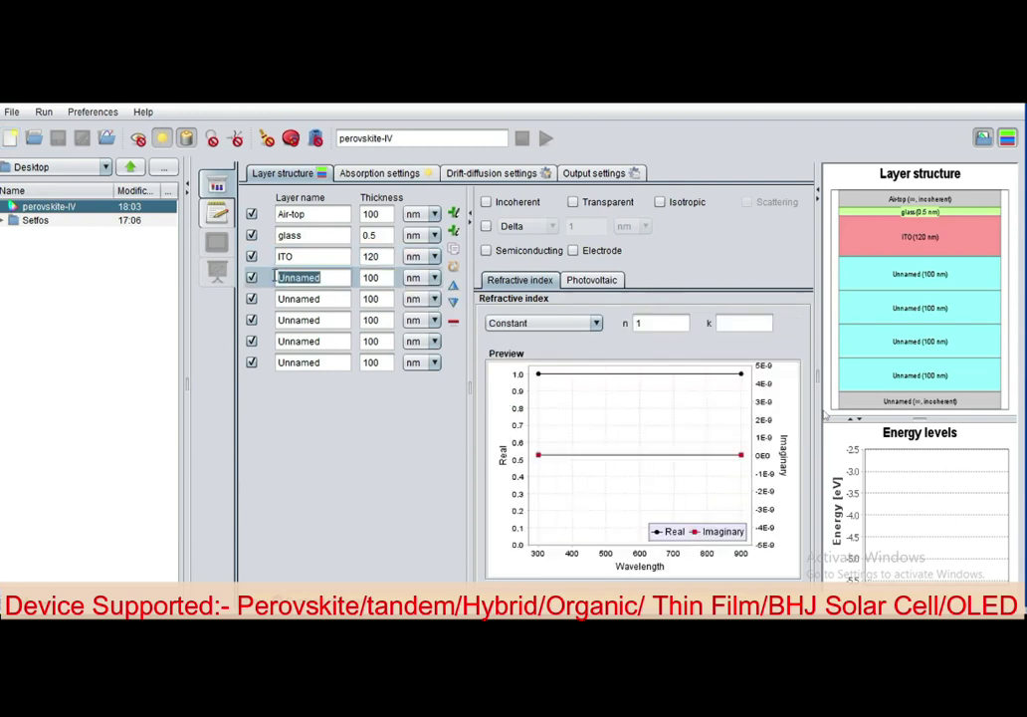
pyautogui.write('TaT')
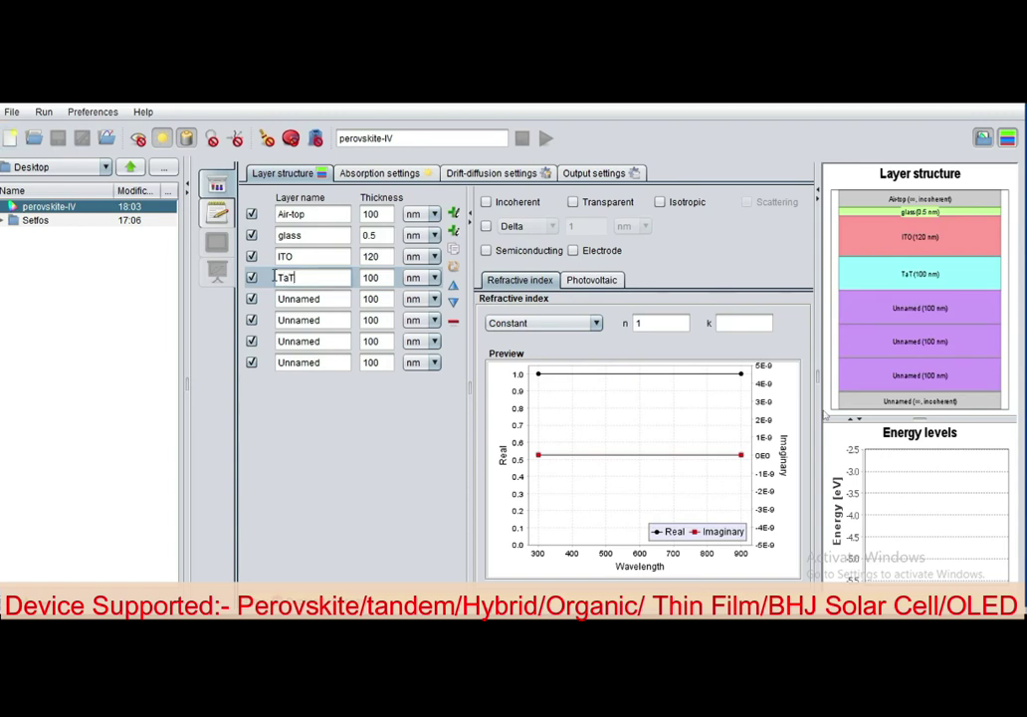
pyautogui.write('m')
pyautogui.press('Tab')
pyautogui.write('50')
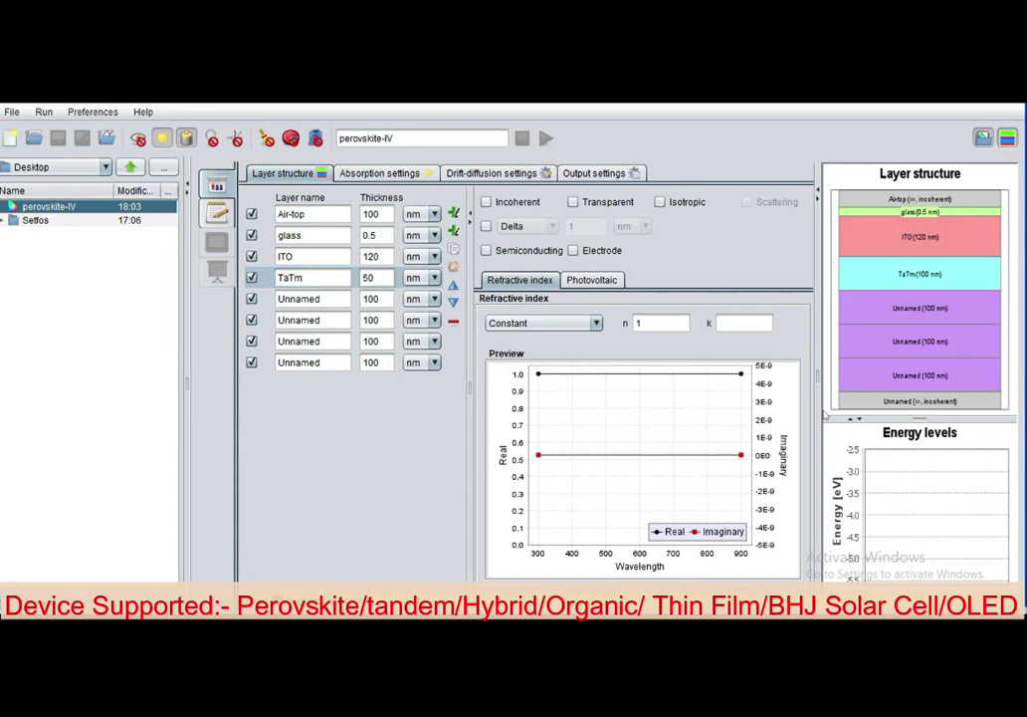
# Step: Load TaTm.nk optical data and make TaTm an ohmic electrode with 5.2 eV workfunction
pyautogui.click(546, 324)
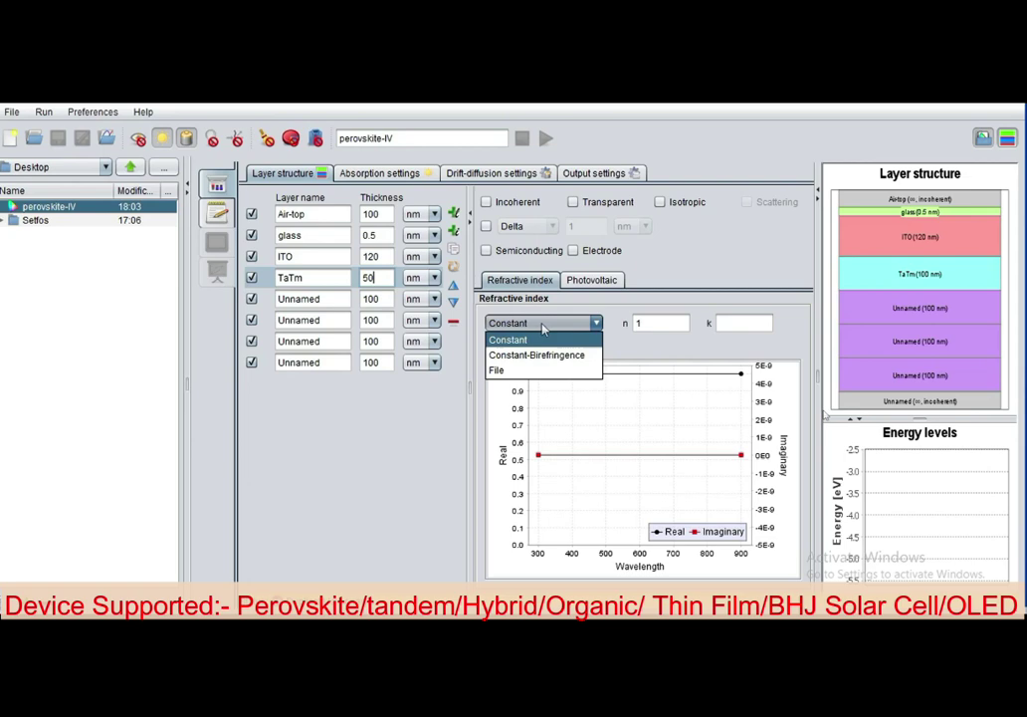
pyautogui.click(530, 369)
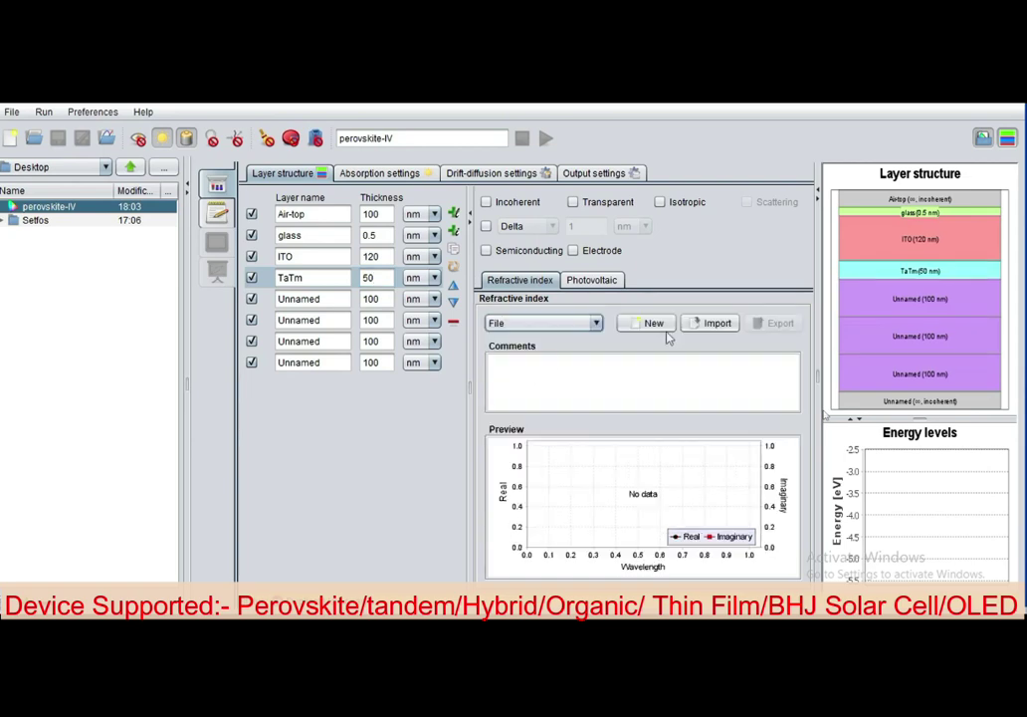
pyautogui.click(717, 325)
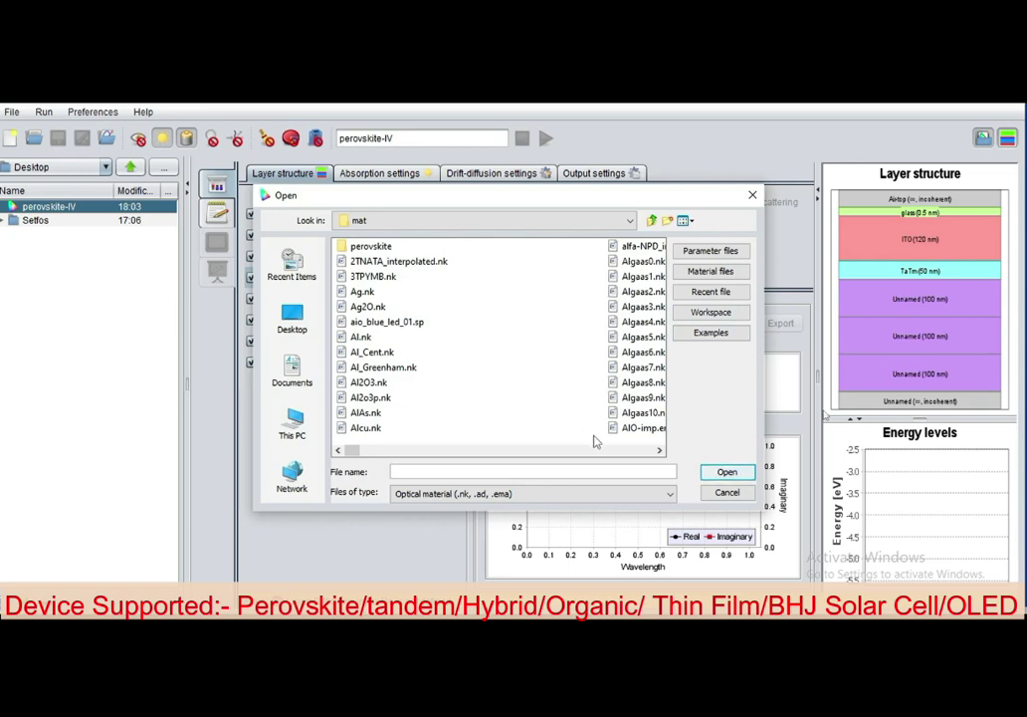
pyautogui.moveTo(351, 450); pyautogui.dragTo(622, 450)
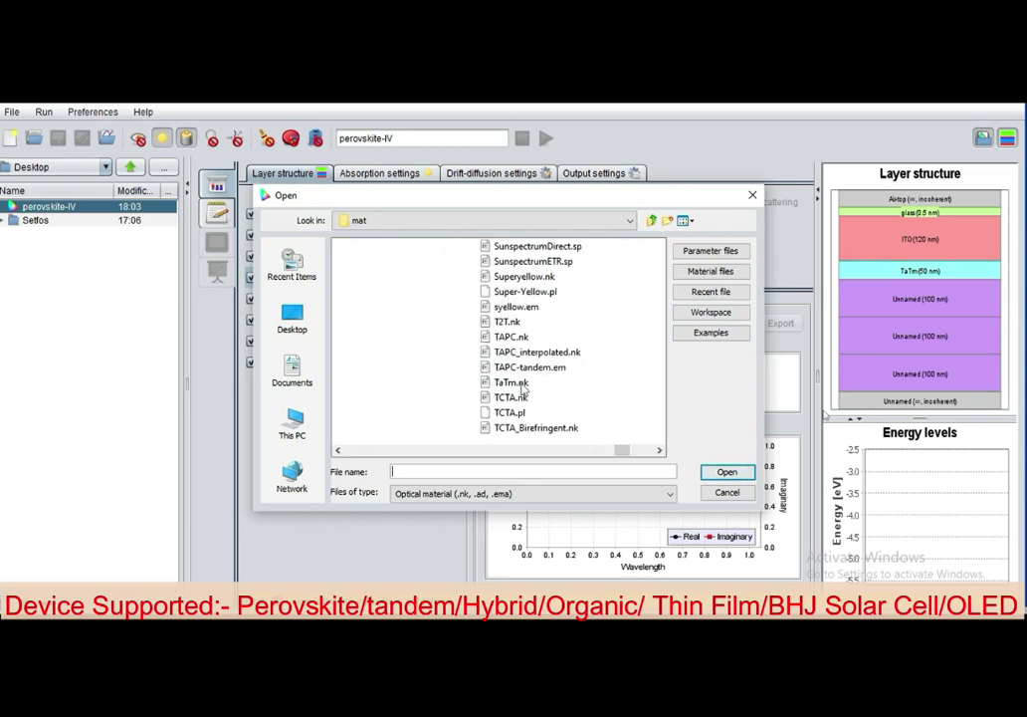
pyautogui.click(518, 384)
pyautogui.click(727, 471)
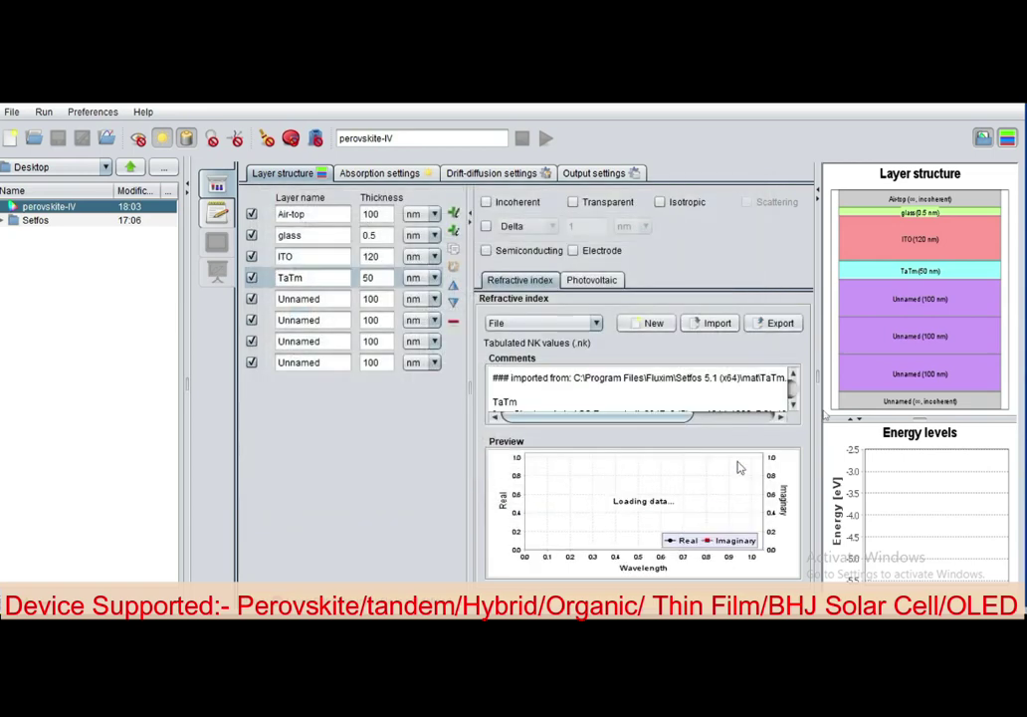
pyautogui.click(573, 251)
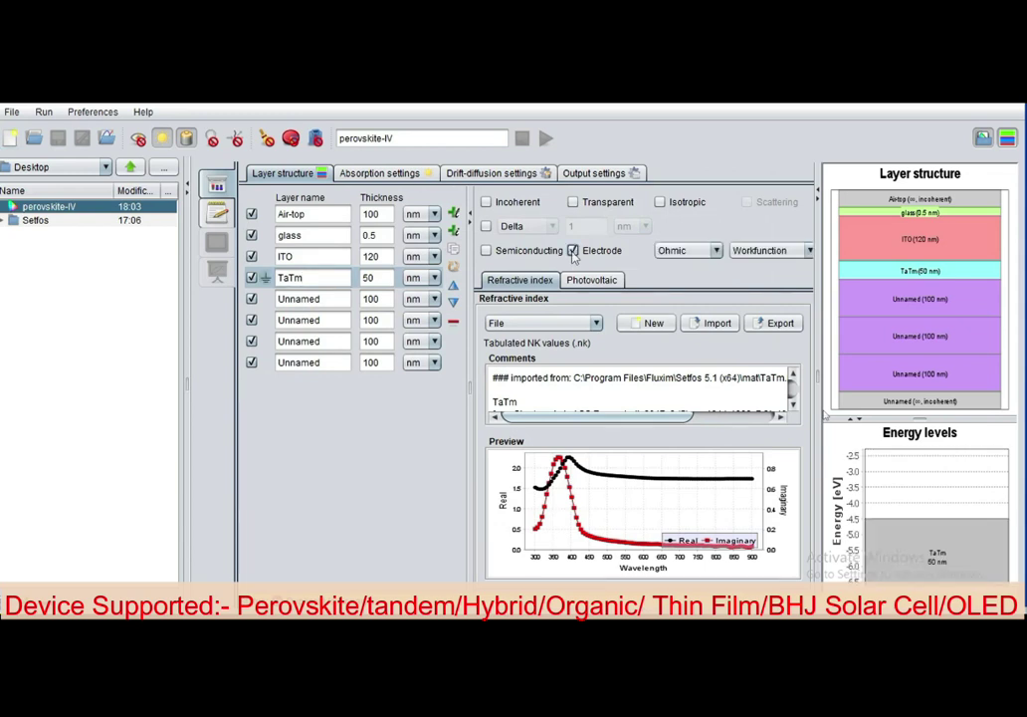
pyautogui.click(1007, 140)
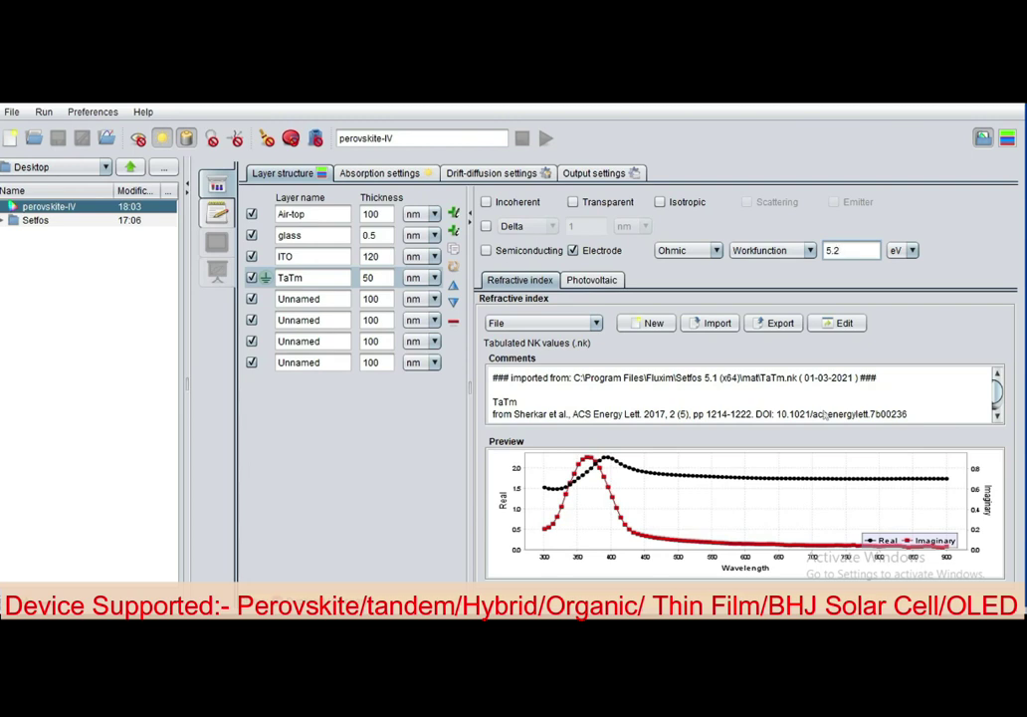
# Step: Rename the fifth layer Perovskite and set its thickness to 500 nm
pyautogui.click(317, 299)
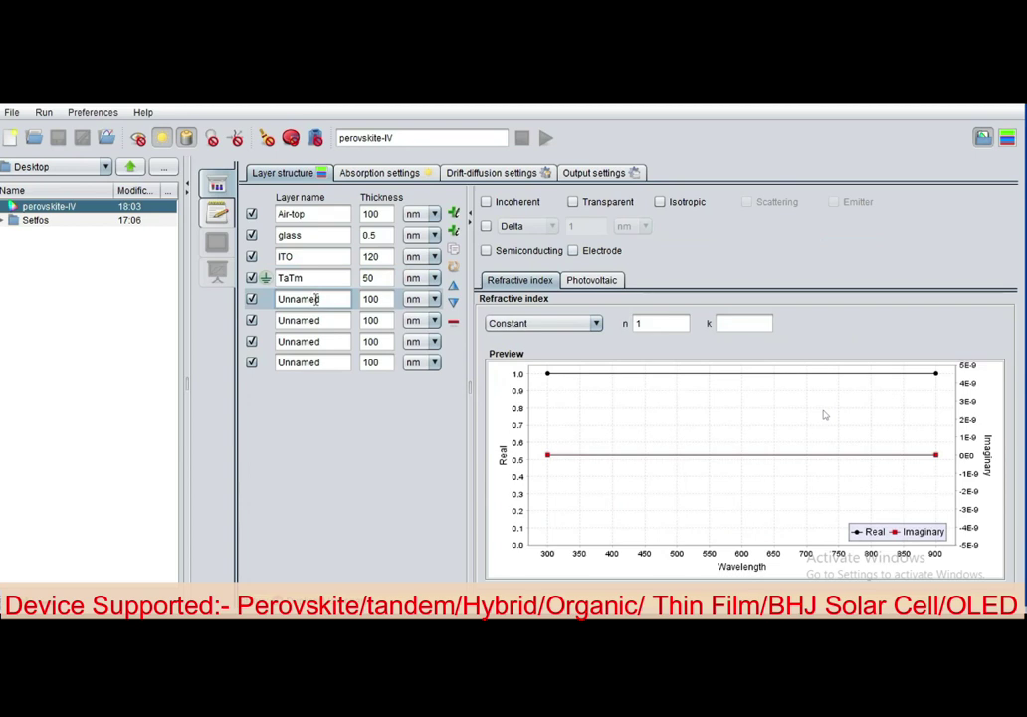
pyautogui.doubleClick(317, 298)
pyautogui.write('Pero')
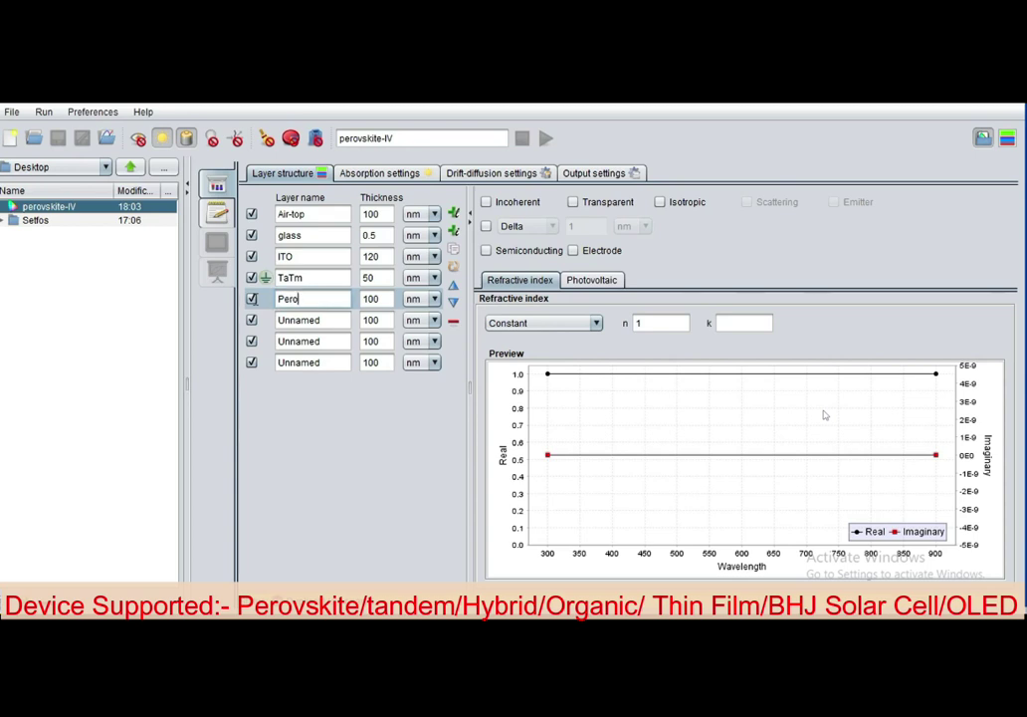
pyautogui.write('vskite')
pyautogui.click(388, 299)
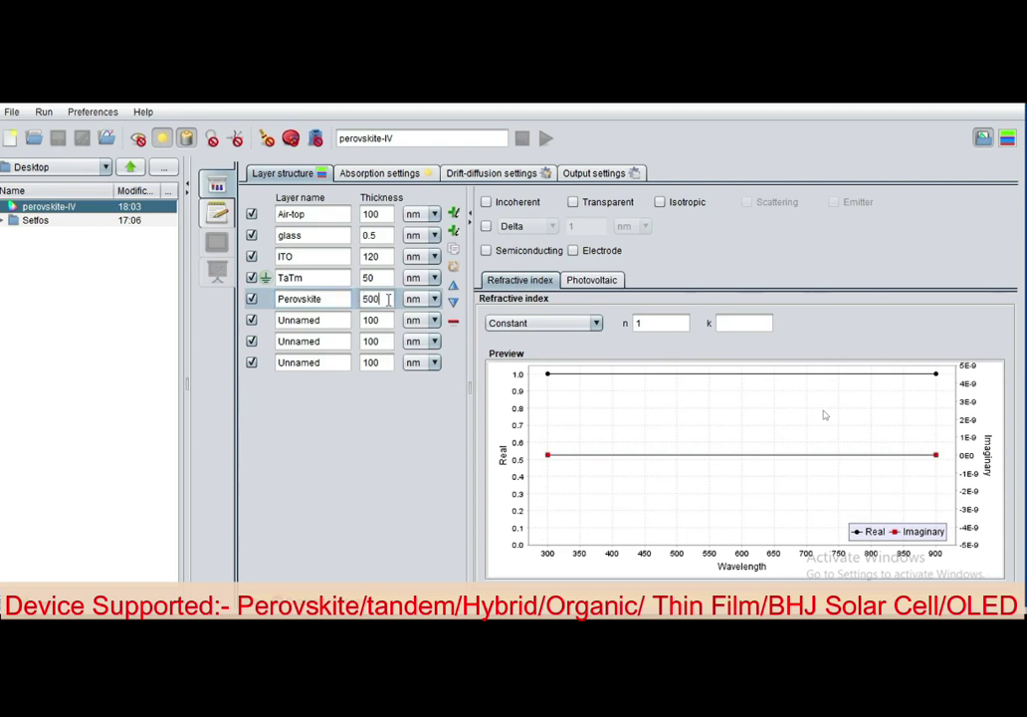
pyautogui.write('500')
# Step: Load CH3NH3PbI3_MAPI_Sherkar2017.nk from the perovskite folder as its refractive index data
pyautogui.click(545, 322)
pyautogui.click(544, 370)
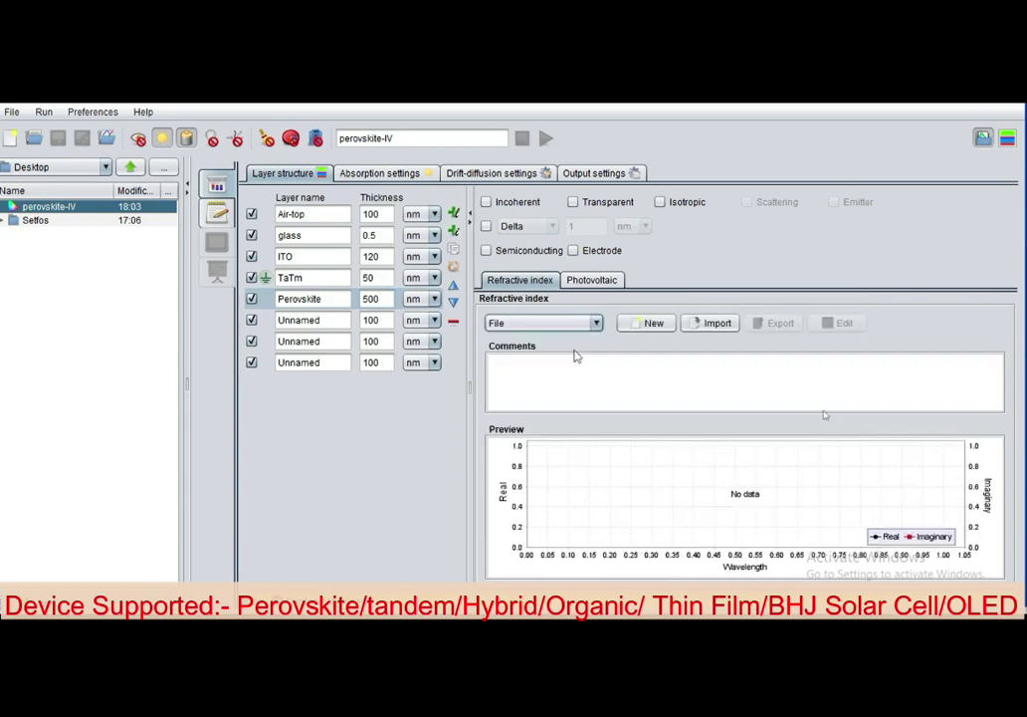
pyautogui.click(714, 324)
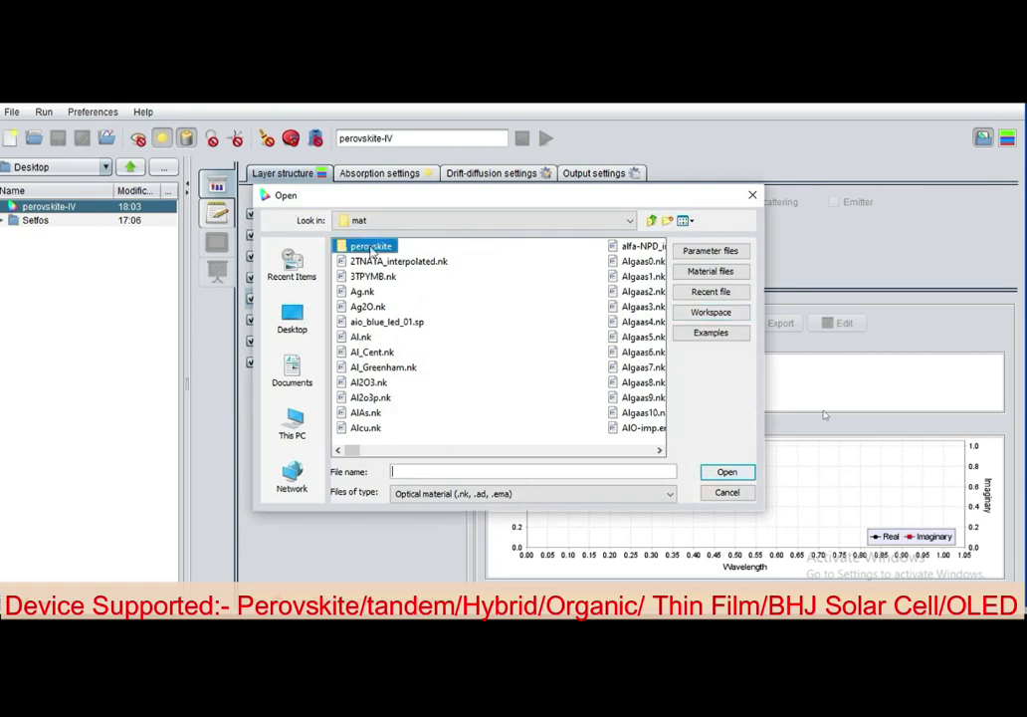
pyautogui.doubleClick(371, 247)
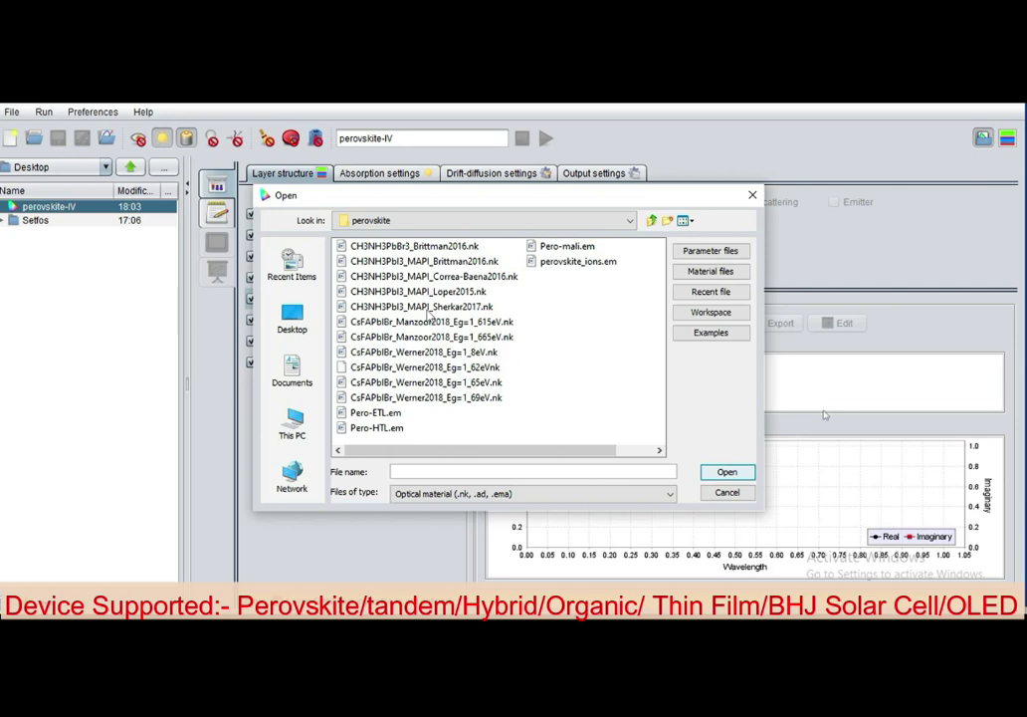
pyautogui.click(430, 307)
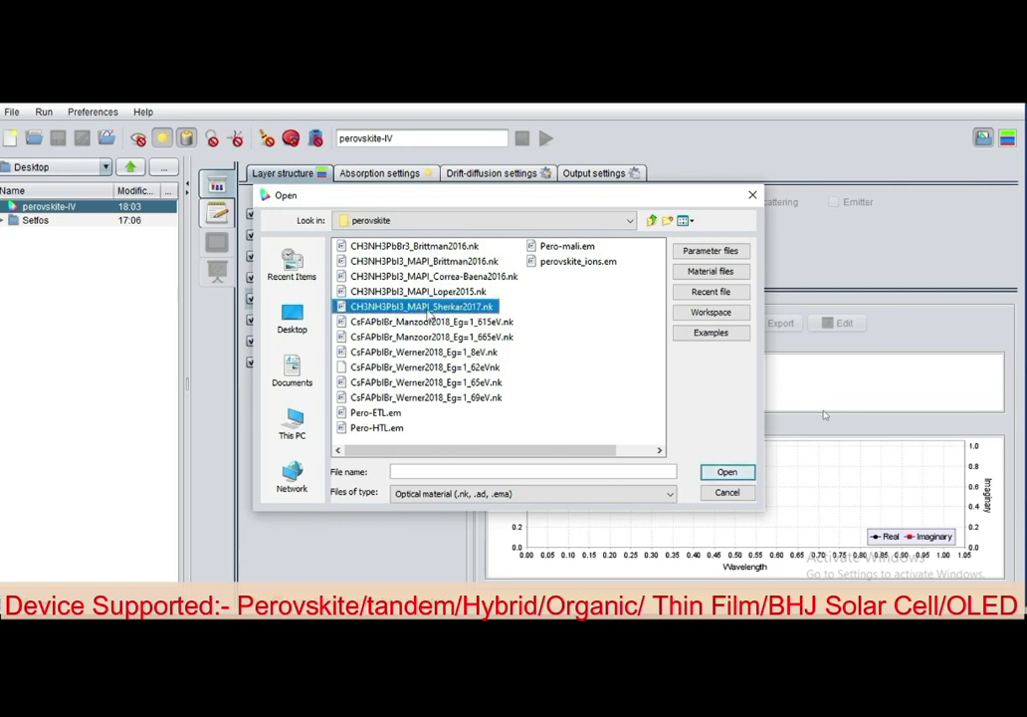
pyautogui.click(715, 475)
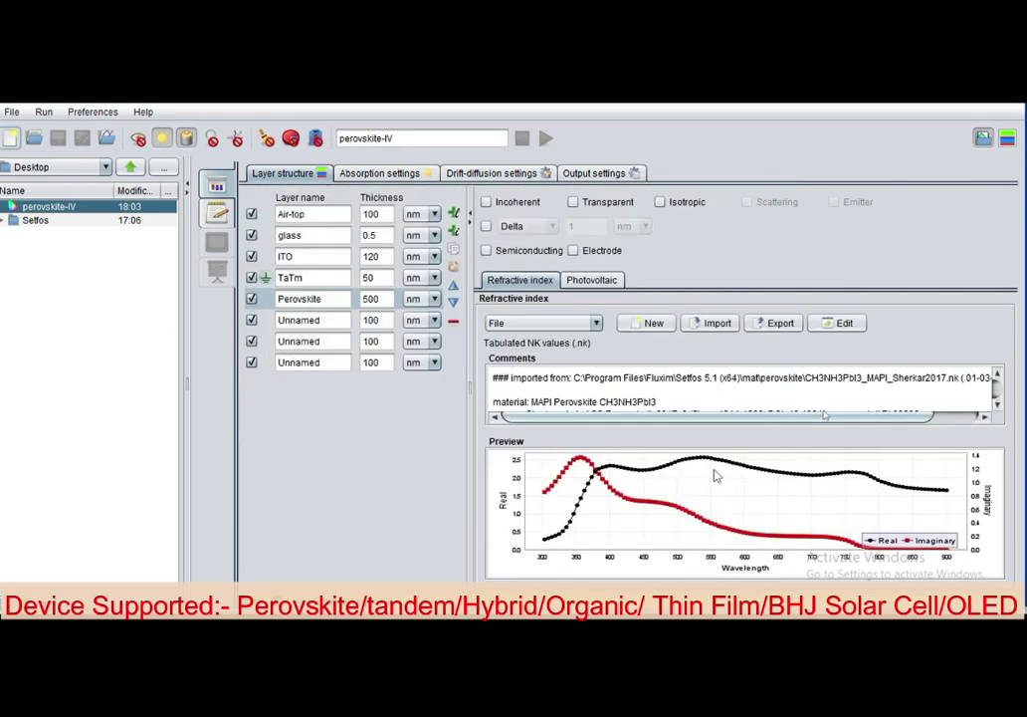
pyautogui.click(998, 407)
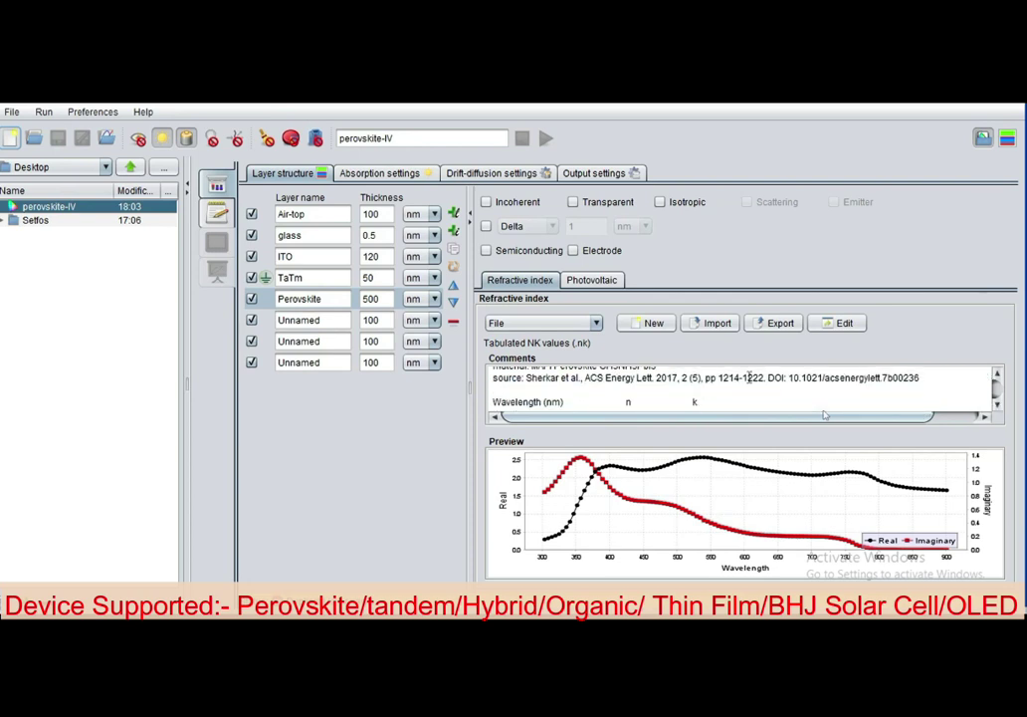
pyautogui.moveTo(922, 378); pyautogui.dragTo(746, 370)
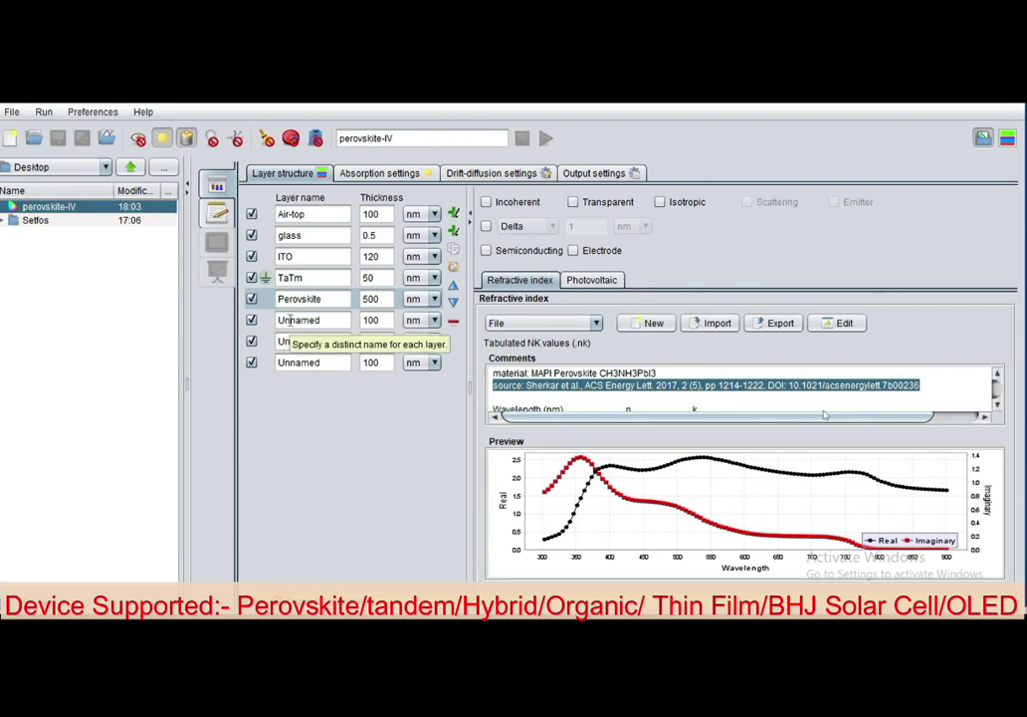
# Step: Make the Perovskite layer semiconducting with HOMO 5.4 eV, LUMO 3.9 eV, dielectric constant 2.4
pyautogui.click(486, 251)
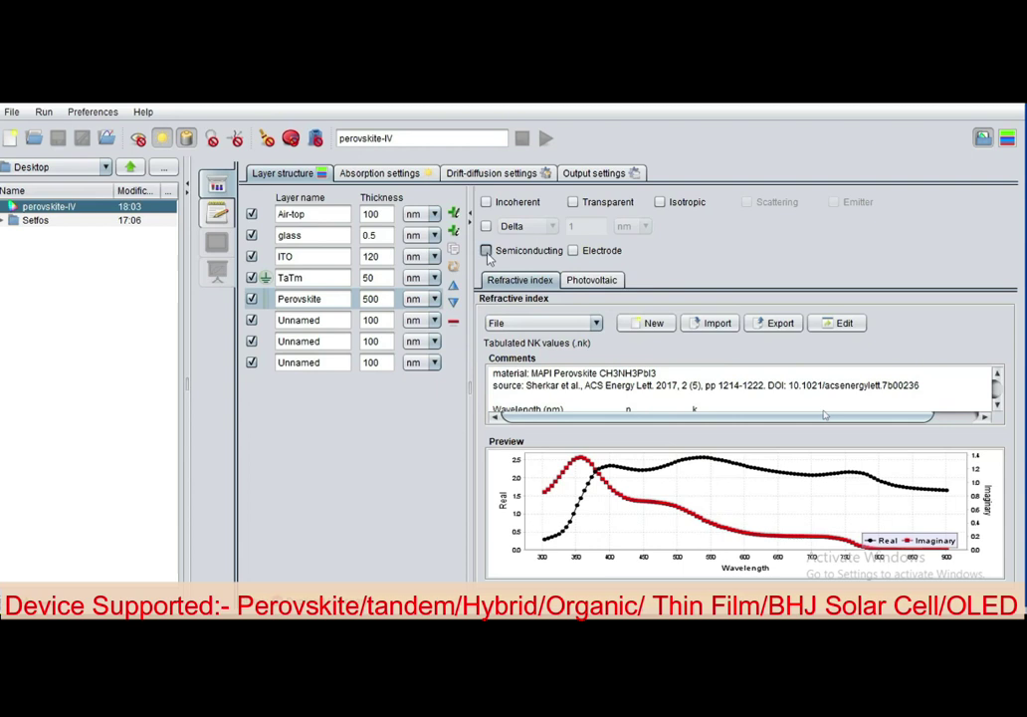
pyautogui.click(486, 250)
pyautogui.click(599, 279)
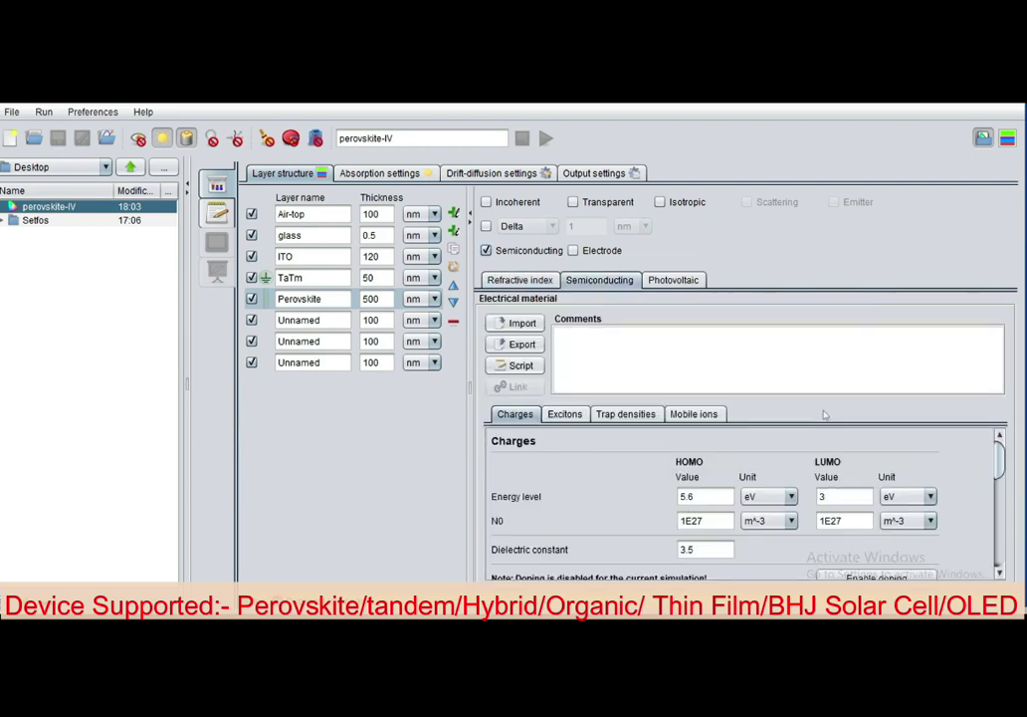
pyautogui.click(695, 502)
pyautogui.press('BackSpace')
pyautogui.press('BackSpace')
pyautogui.write('.4')
pyautogui.click(840, 495)
pyautogui.doubleClick(715, 550)
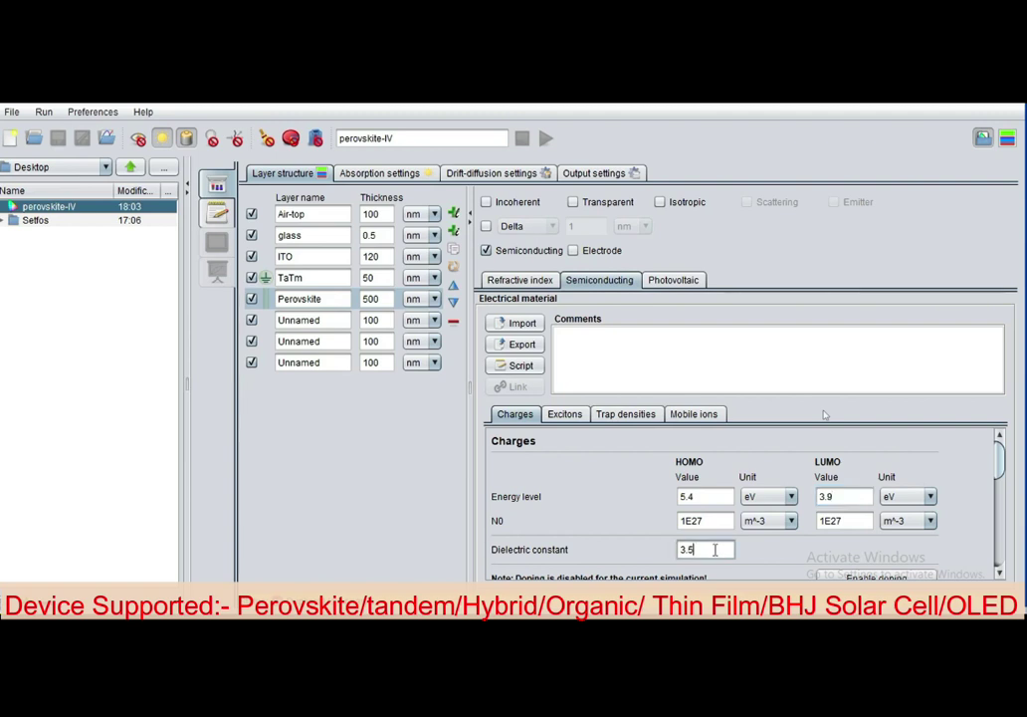
pyautogui.write('2')
pyautogui.scroll(-1, 999, 475)
pyautogui.write('.4')
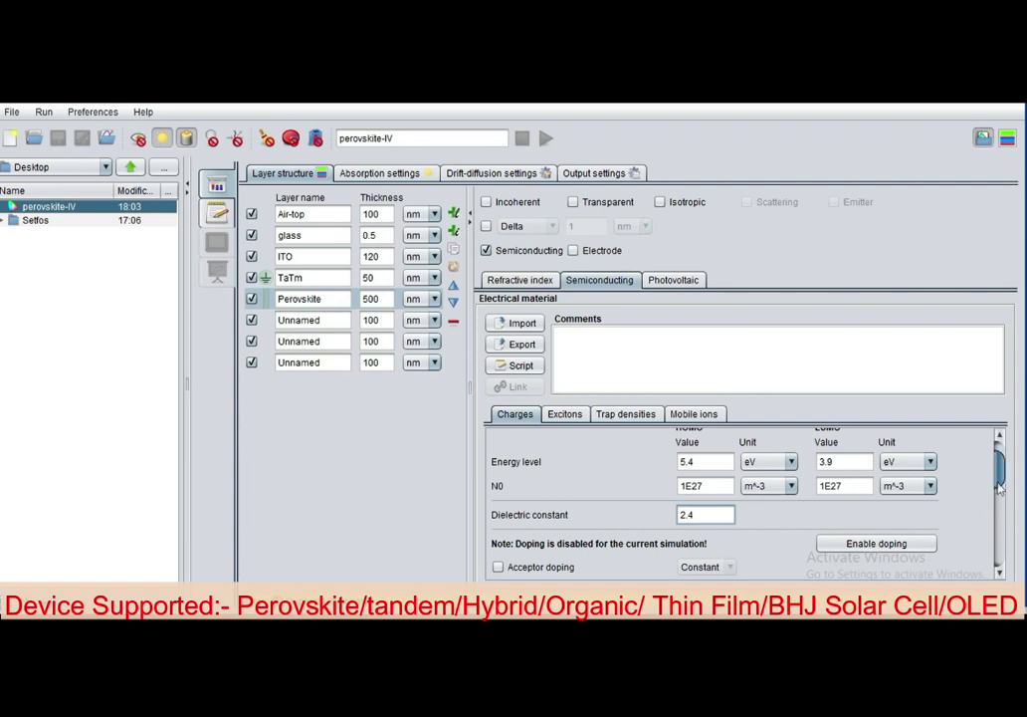
pyautogui.moveTo(999, 478); pyautogui.dragTo(999, 494)
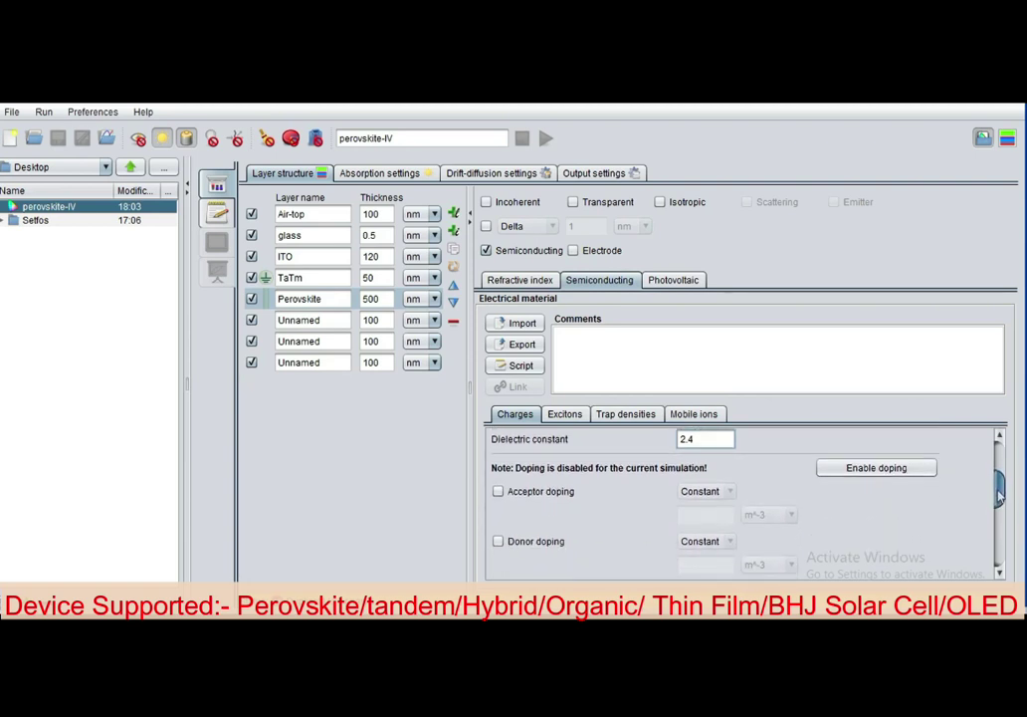
# Step: Enable optical generation efficiency 0.9 and Langevin recombination efficiency 2e-5
pyautogui.click(498, 492)
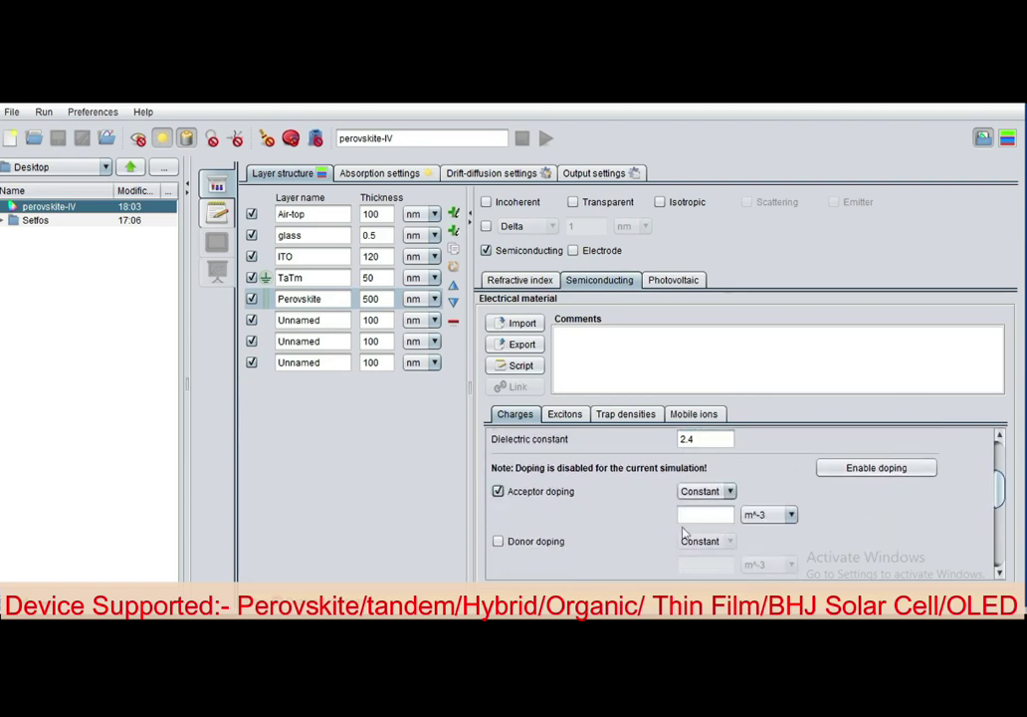
pyautogui.click(498, 492)
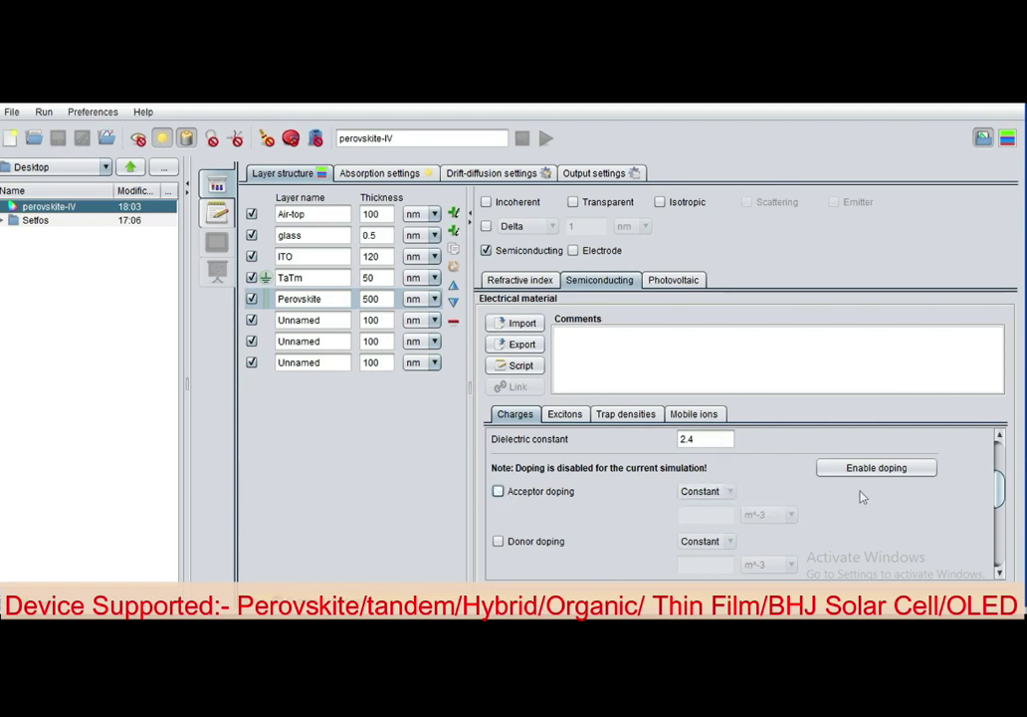
pyautogui.moveTo(998, 481); pyautogui.dragTo(1001, 513)
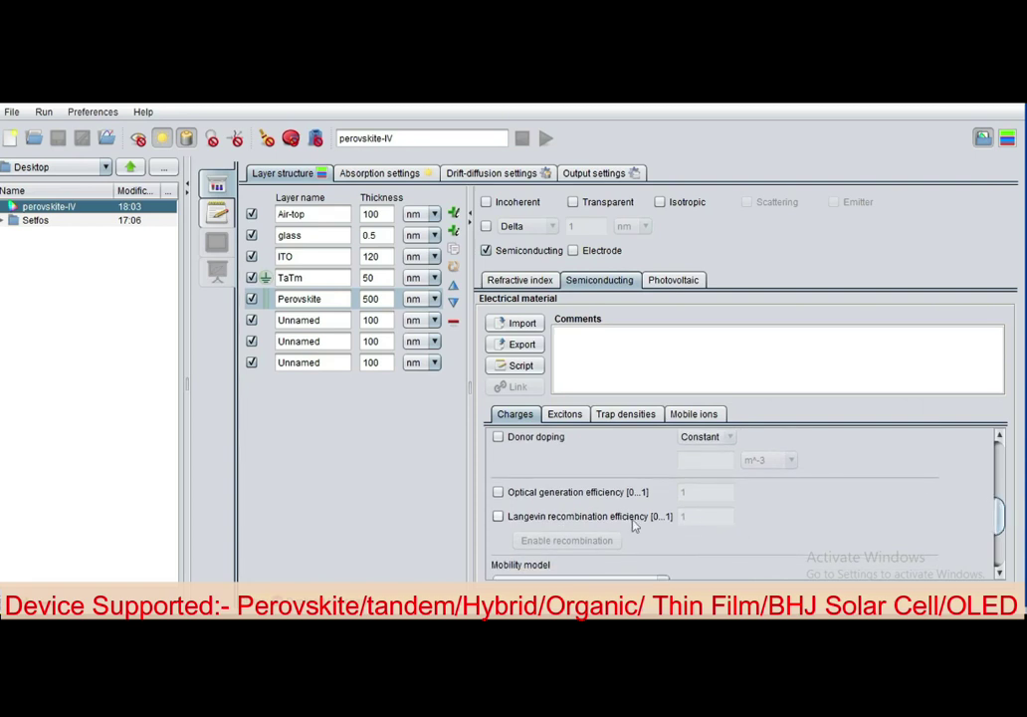
pyautogui.click(498, 491)
pyautogui.click(703, 492)
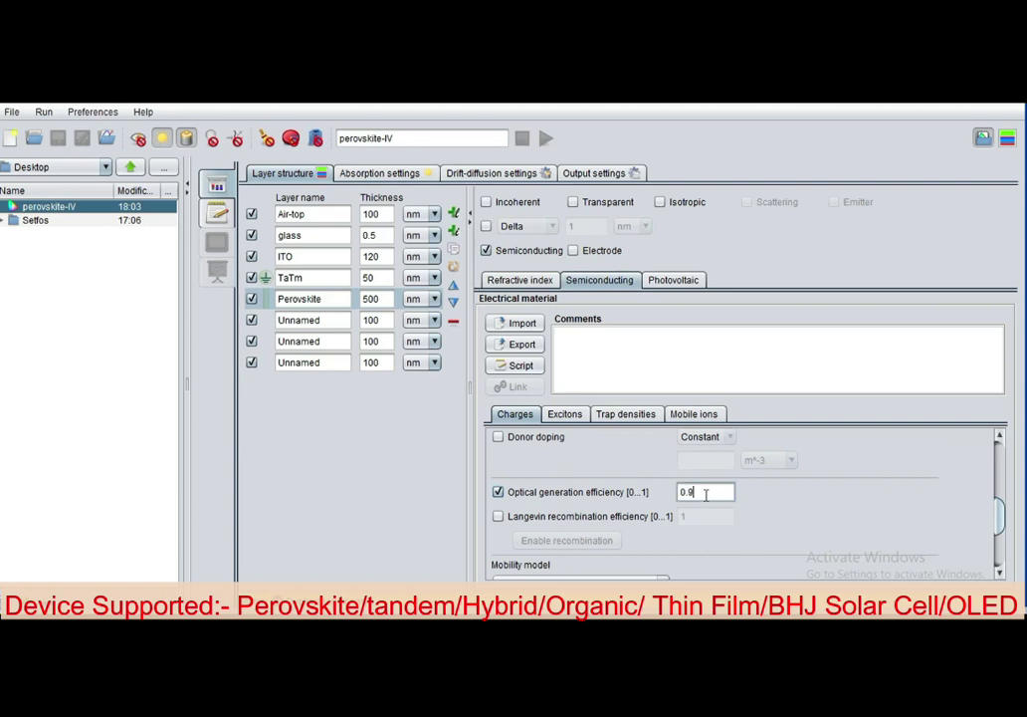
pyautogui.click(497, 515)
pyautogui.click(704, 516)
pyautogui.press('BackSpace')
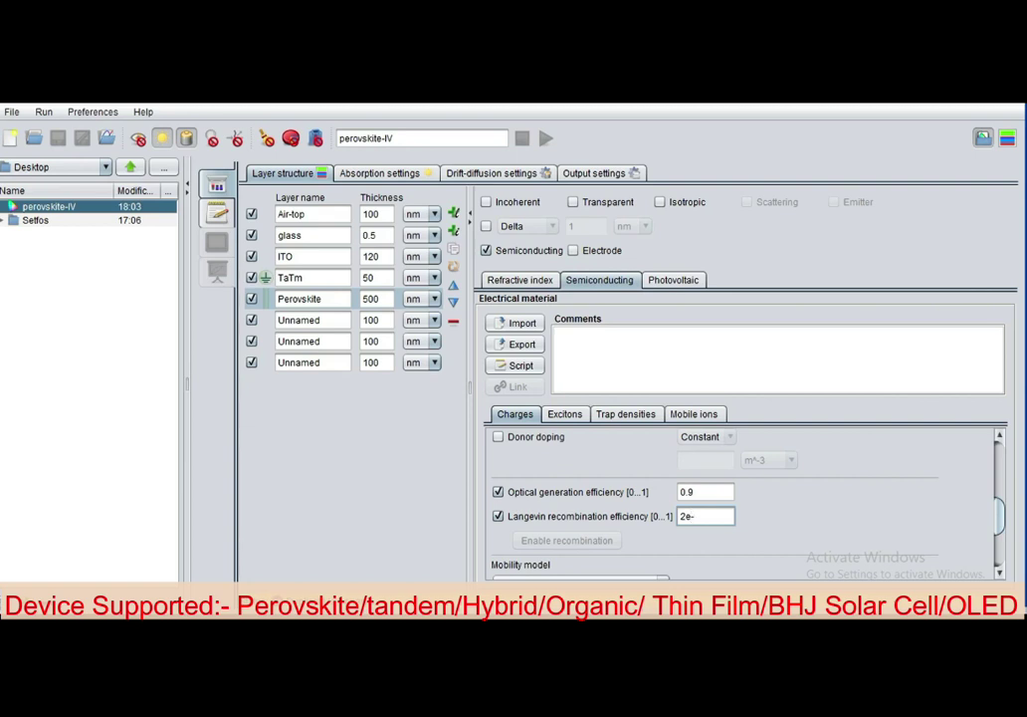
pyautogui.write('2e-5')
pyautogui.scroll(-5, 991, 514)
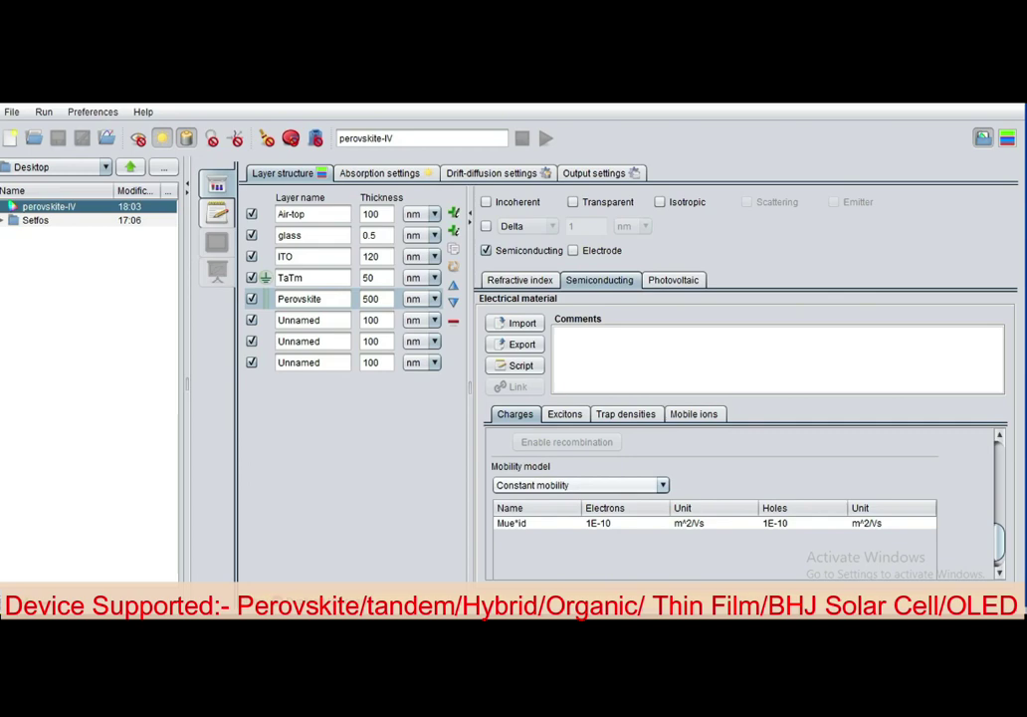
# Step: Set constant mobilities of 0.01 for electrons and 1E-6 for holes, in cm^2/Vs
pyautogui.click(580, 484)
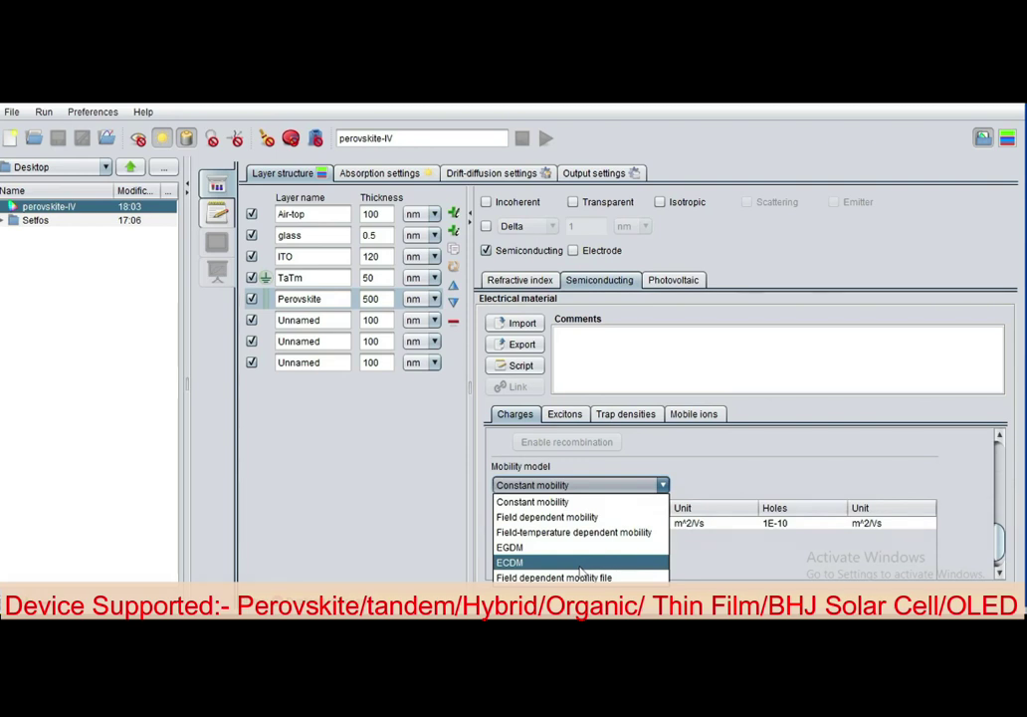
pyautogui.doubleClick(597, 522)
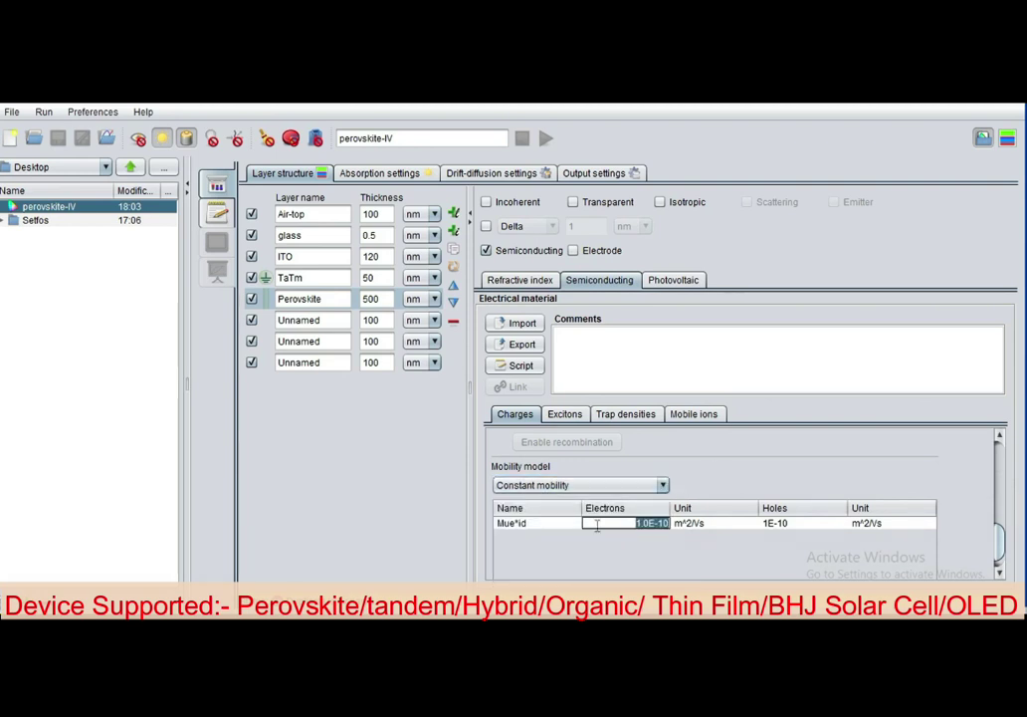
pyautogui.write('0.01')
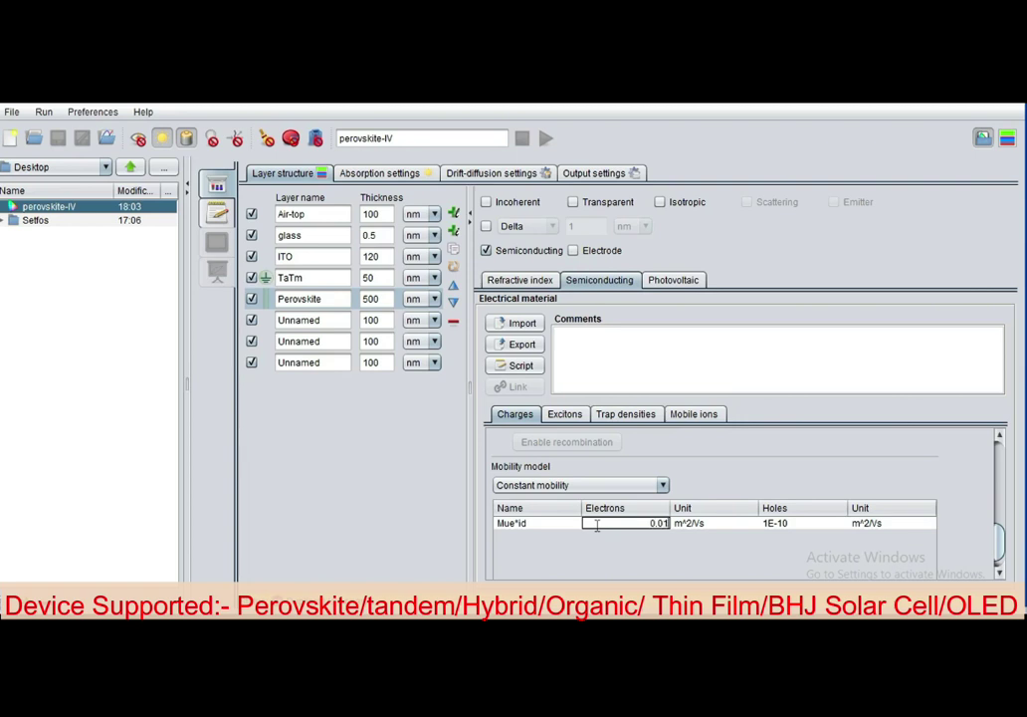
pyautogui.doubleClick(824, 525)
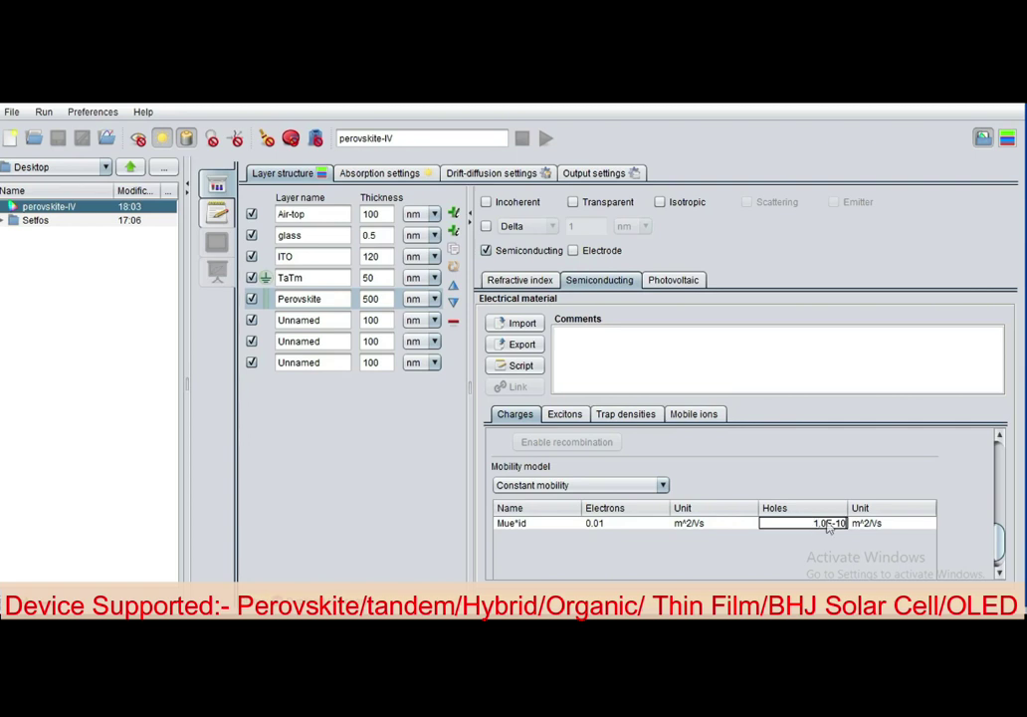
pyautogui.press('BackSpace')
pyautogui.press('BackSpace')
pyautogui.write('6')
pyautogui.click(672, 522)
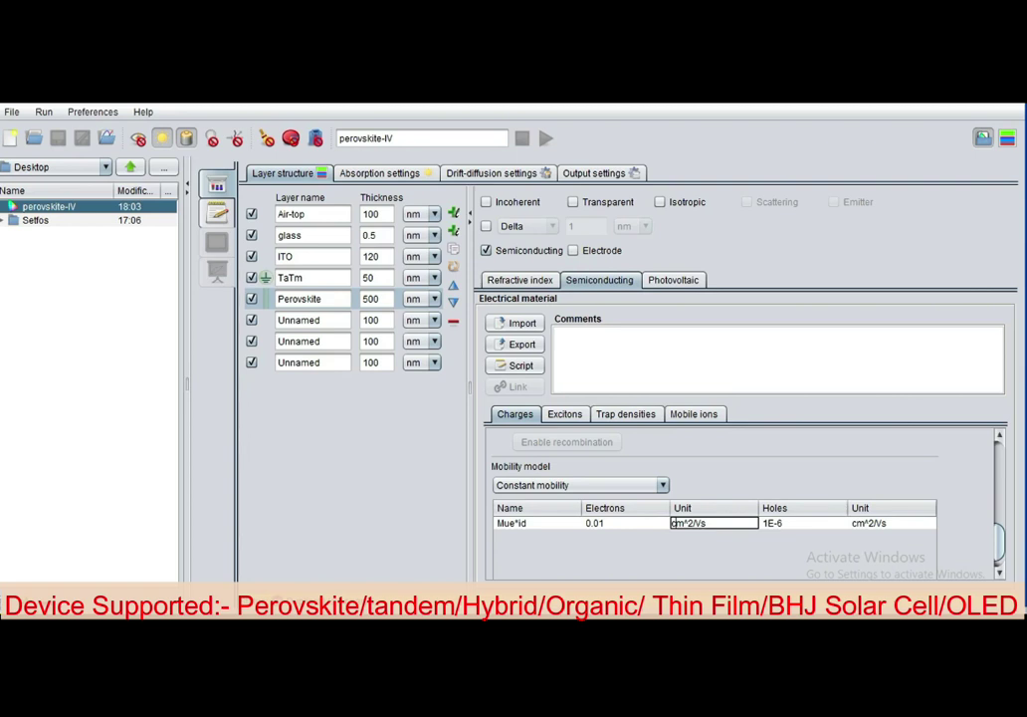
# Step: In the Mobile ions settings, set the cation mobility model to Static mobility
pyautogui.click(625, 414)
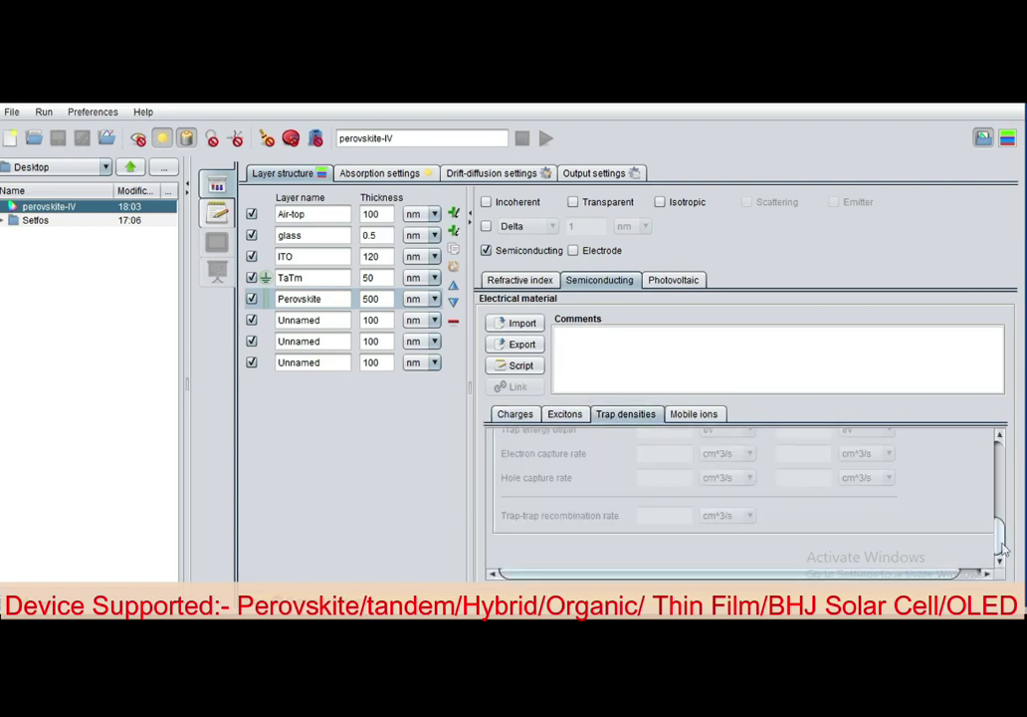
pyautogui.click(694, 415)
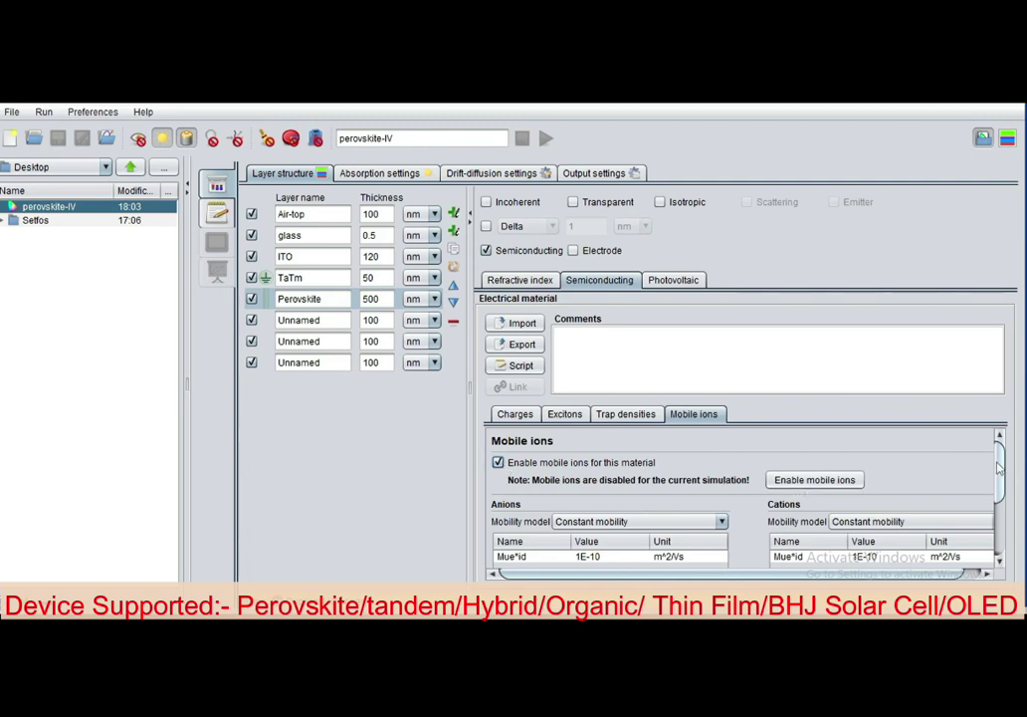
pyautogui.scroll(-2, 999, 453)
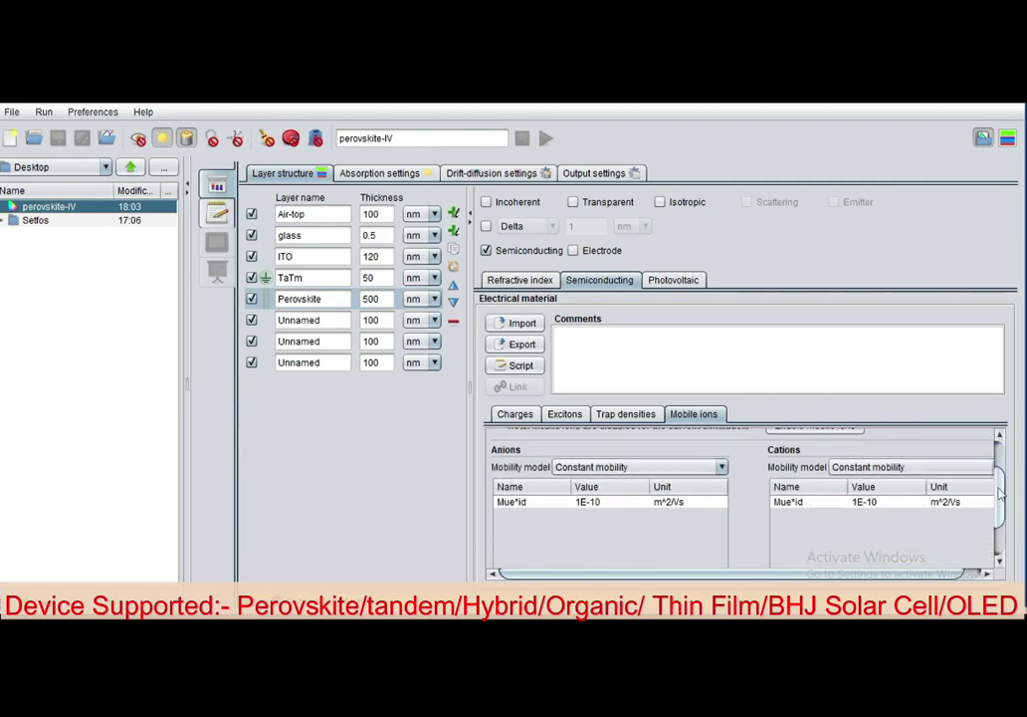
pyautogui.click(895, 468)
pyautogui.click(868, 499)
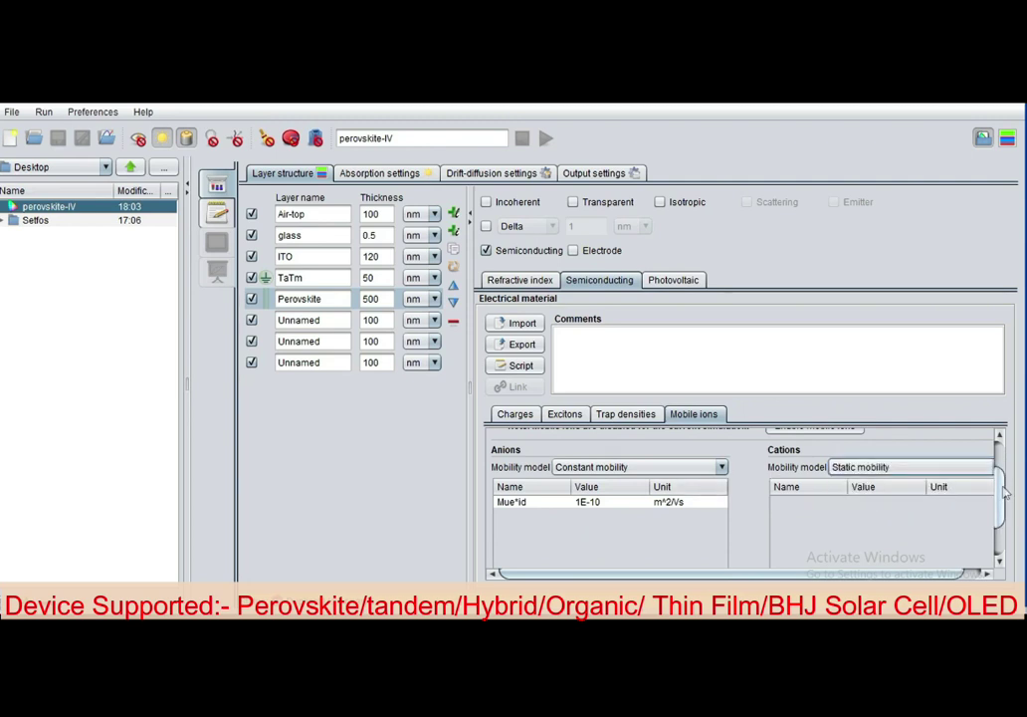
# Step: Set both anion and cation densities to 5E17 cm^-3
pyautogui.scroll(-2, 1004, 492)
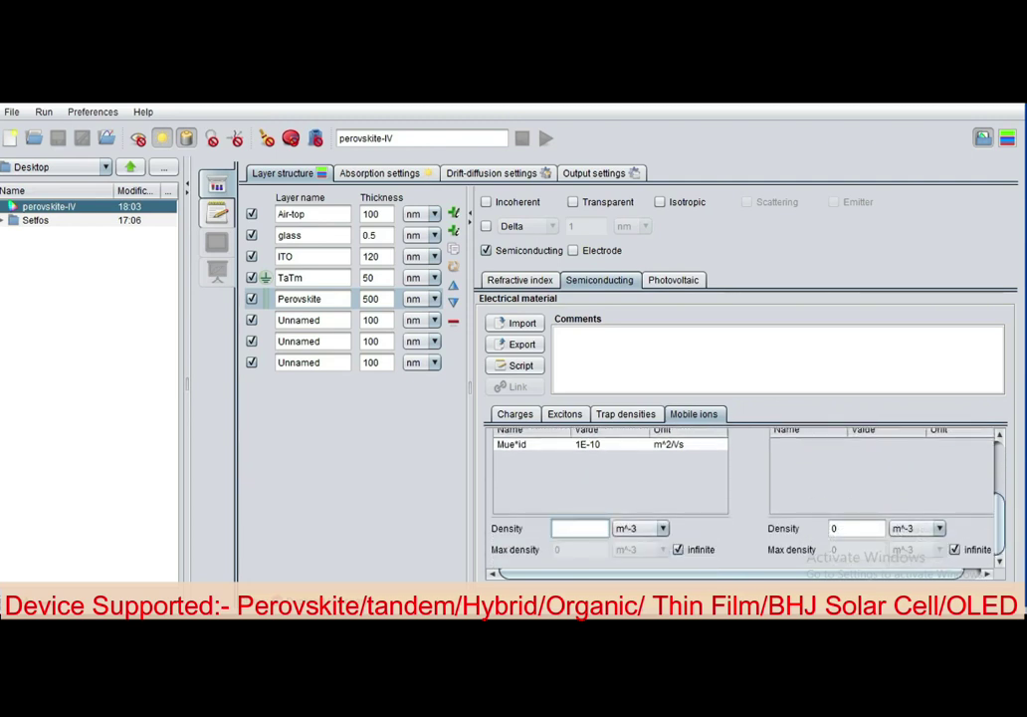
pyautogui.write('5e17')
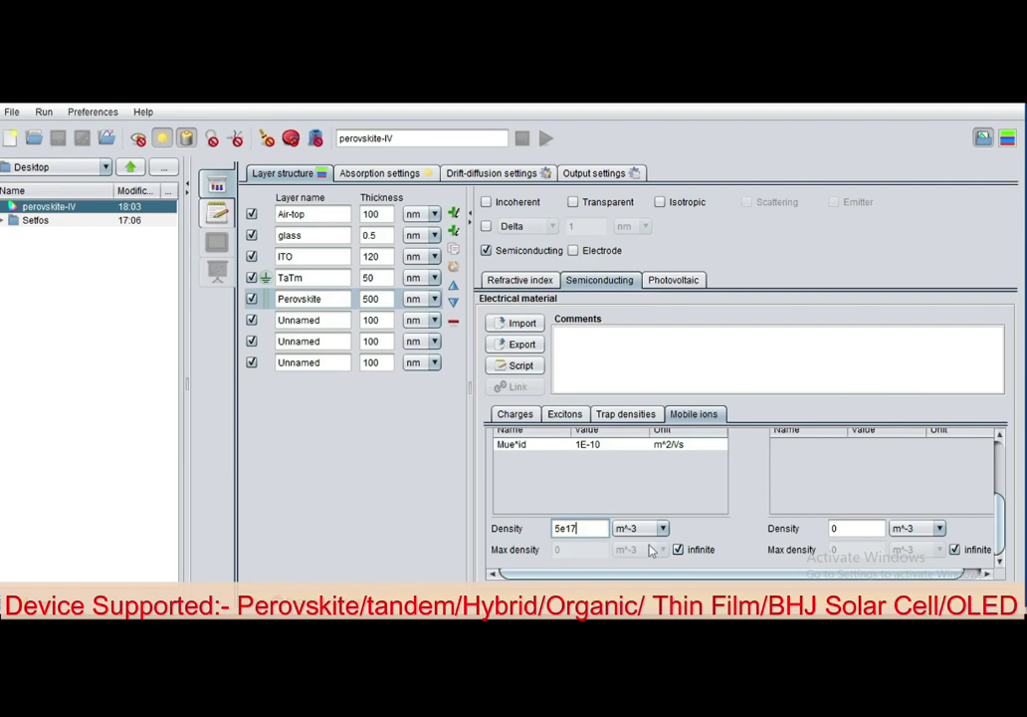
pyautogui.click(845, 528)
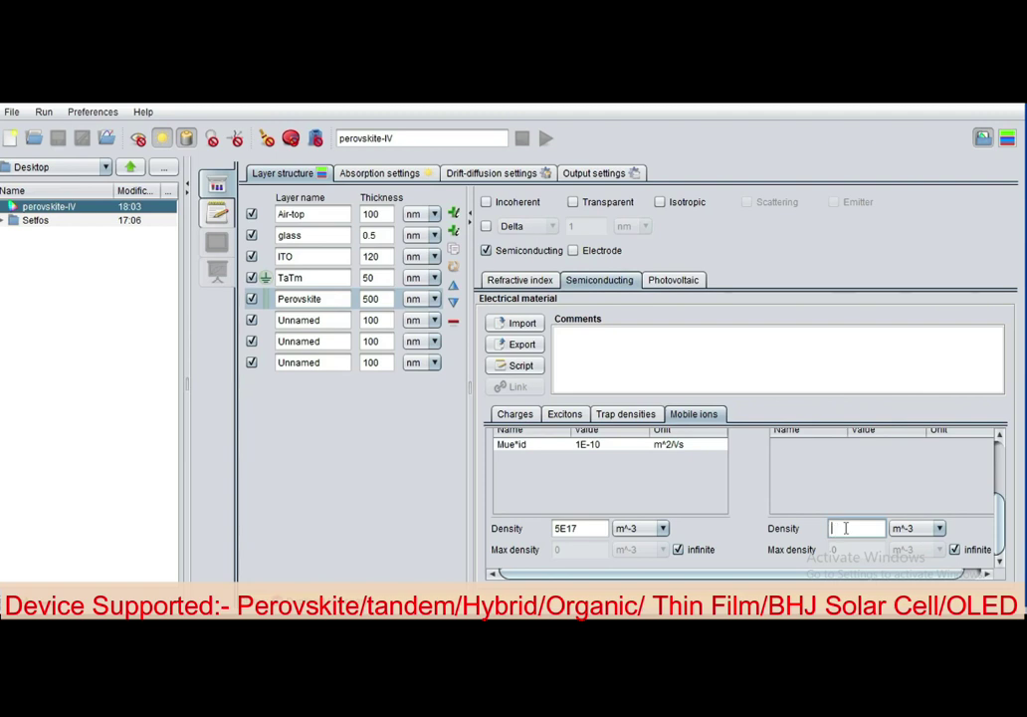
pyautogui.press('BackSpace')
pyautogui.click(662, 528)
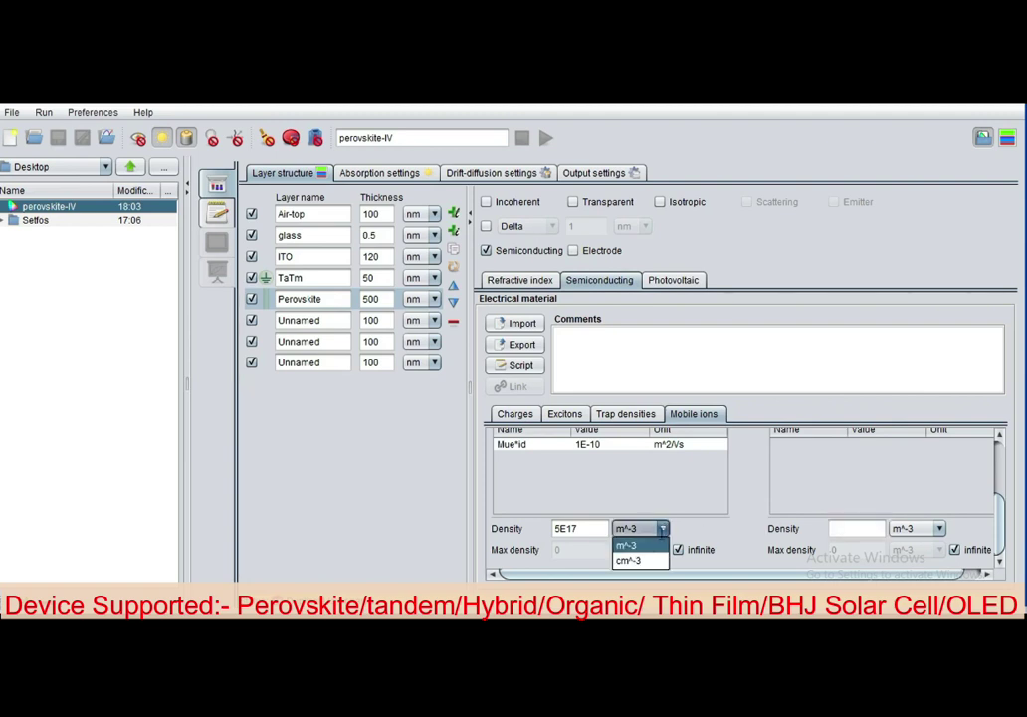
pyautogui.click(640, 559)
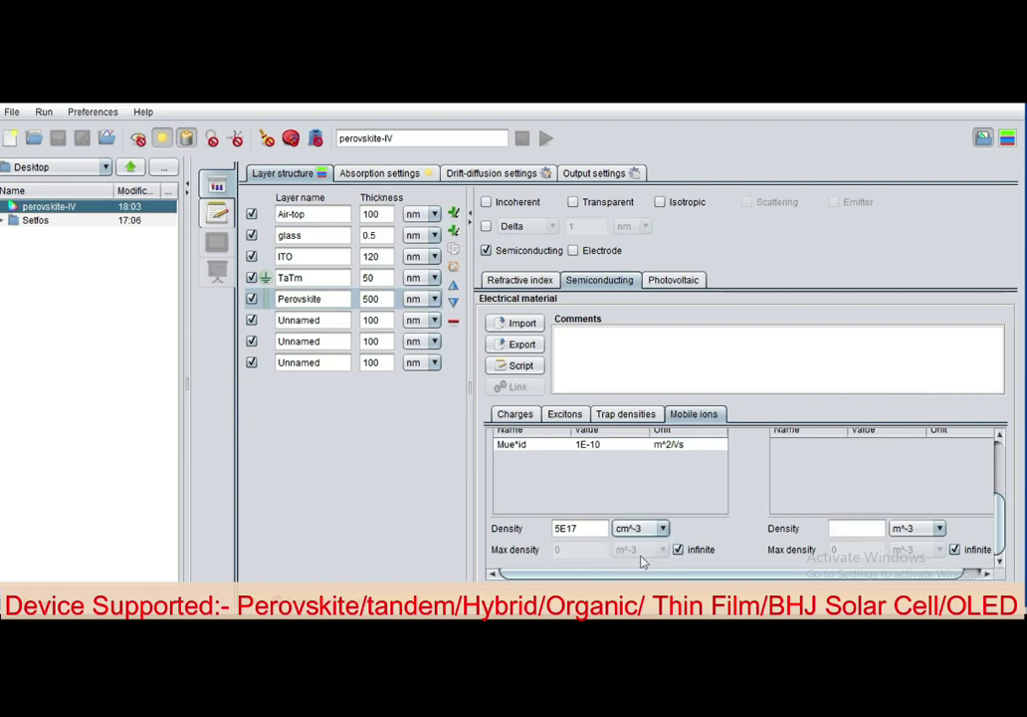
pyautogui.click(870, 529)
pyautogui.write('5e')
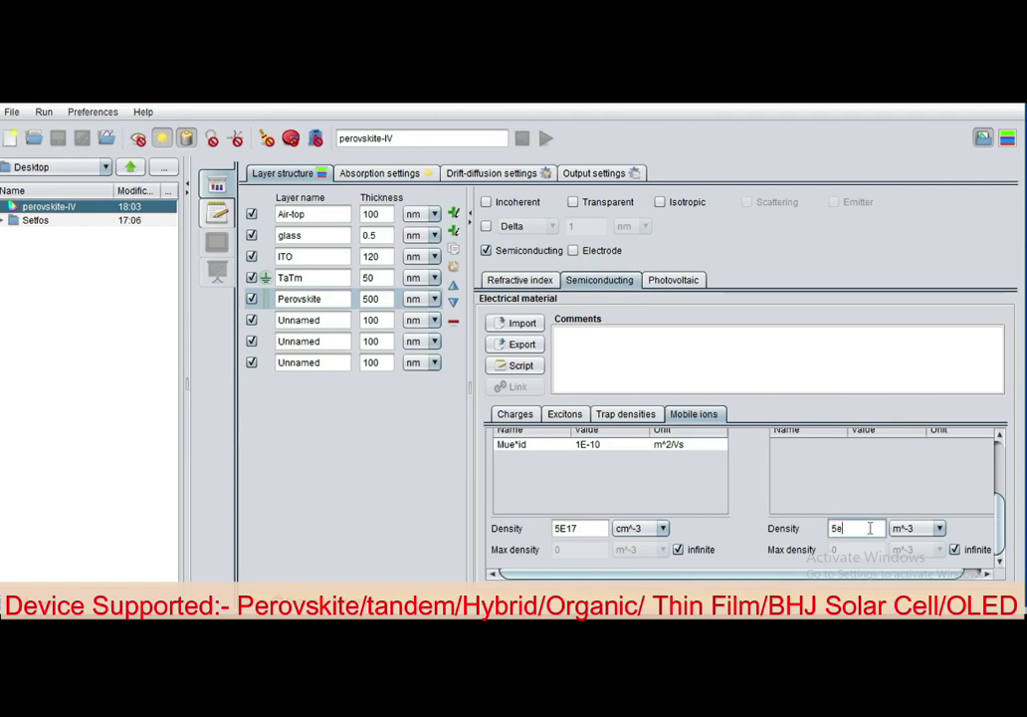
pyautogui.write('17')
pyautogui.click(916, 528)
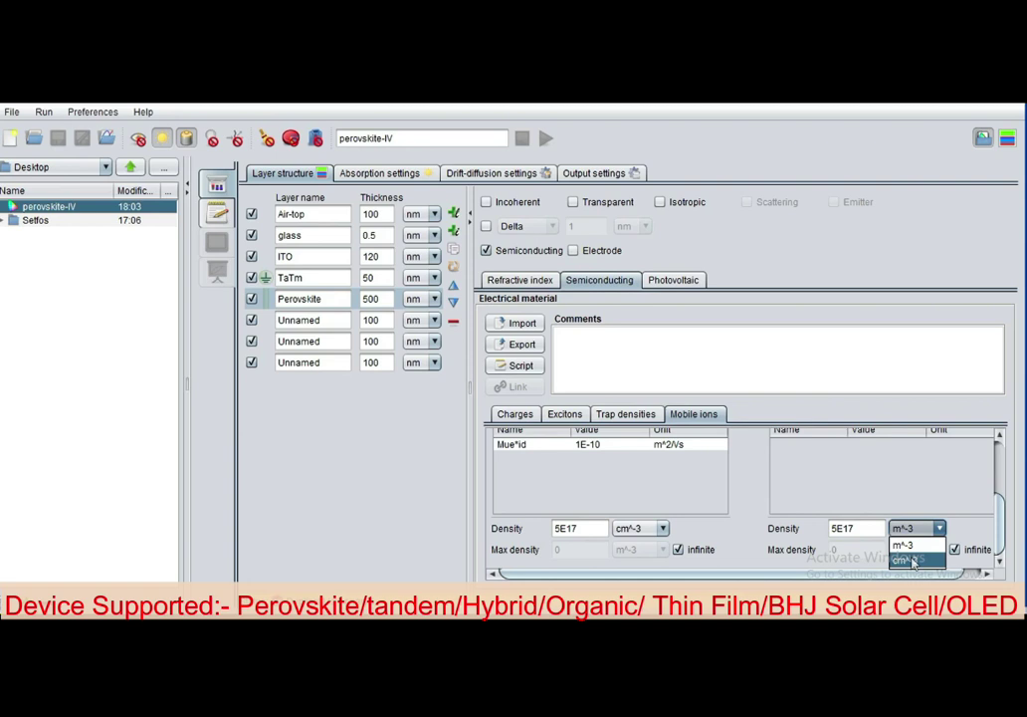
pyautogui.click(913, 562)
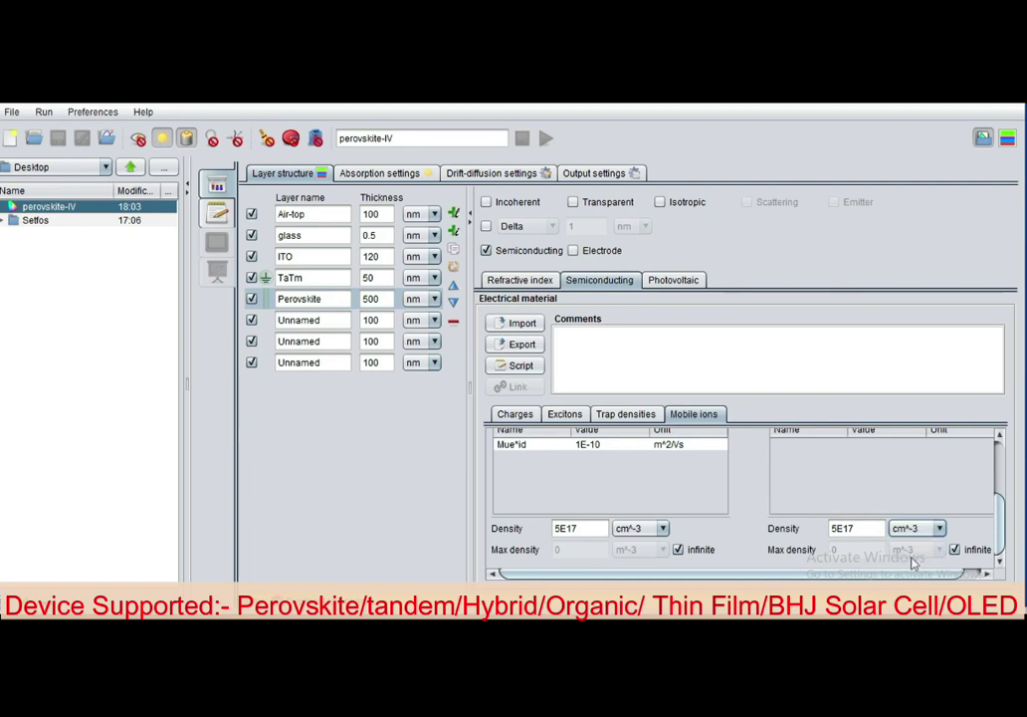
pyautogui.scroll(5, 912, 557)
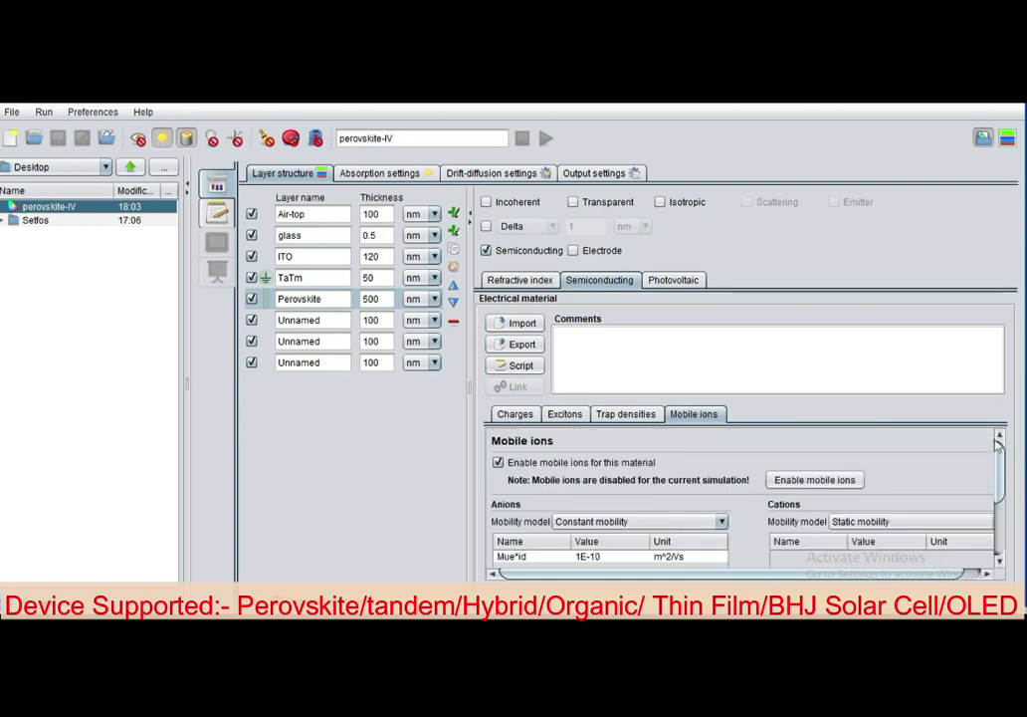
# Step: Rename the sixth layer C60, tick Electrode, and change its workfunction from 5.2 to 4.1 eV
pyautogui.click(329, 322)
pyautogui.moveTo(334, 327); pyautogui.dragTo(229, 321)
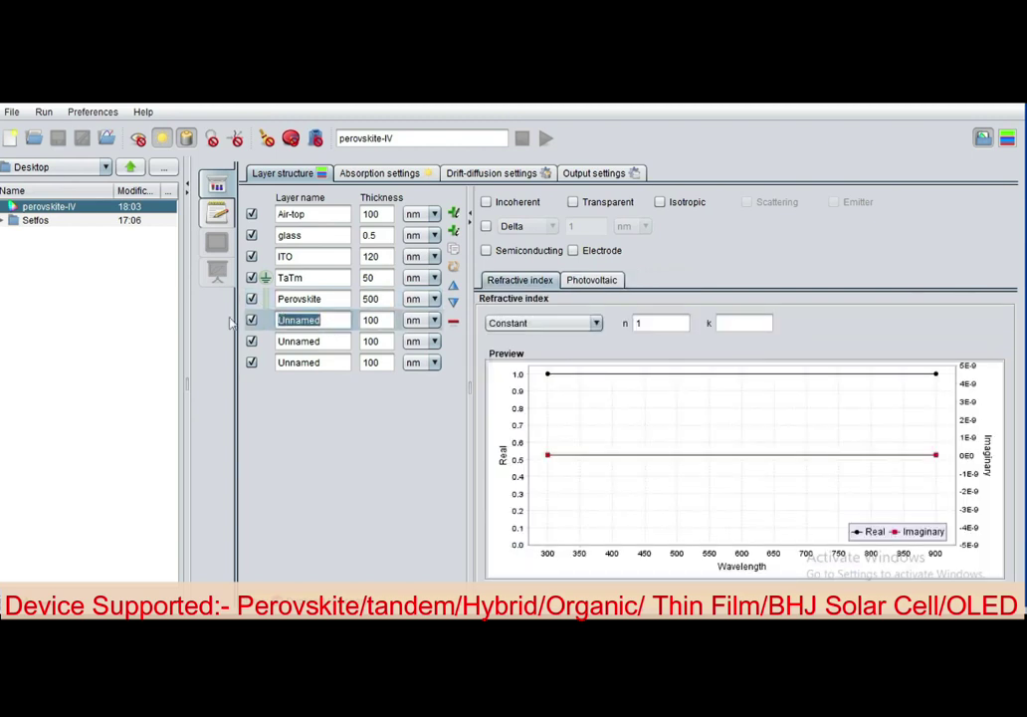
pyautogui.write('C60')
pyautogui.click(572, 251)
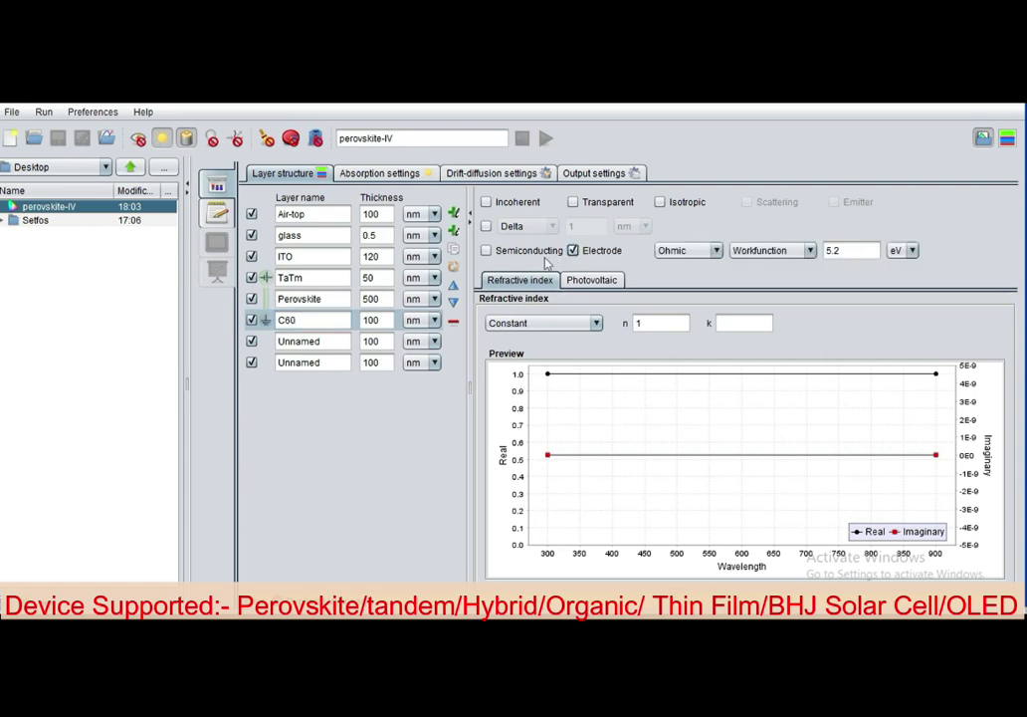
pyautogui.click(855, 250)
pyautogui.hotkey('ctrl', 'a')
pyautogui.write('4')
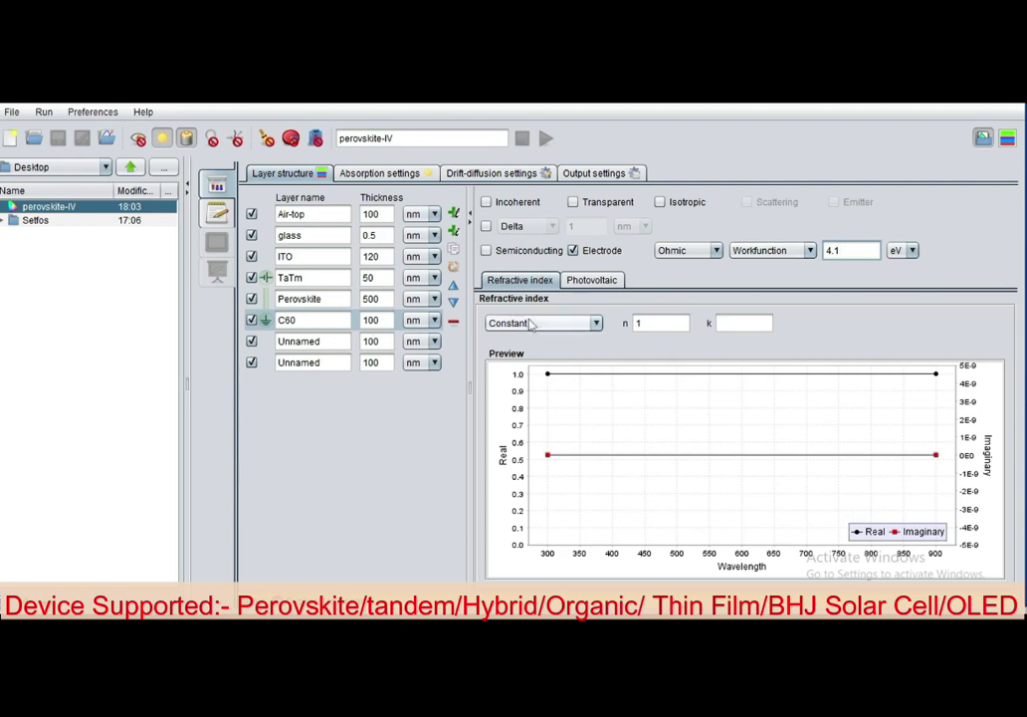
# Step: Set the C60 refractive index source to File and import C60.nk from the mat folder
pyautogui.click(582, 322)
pyautogui.click(521, 370)
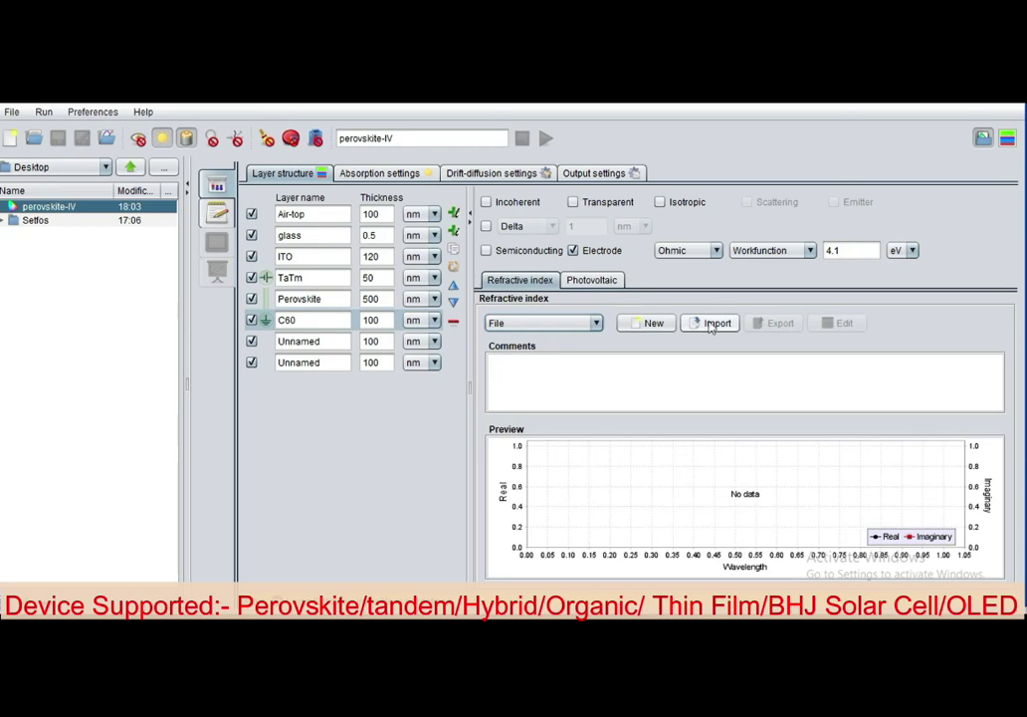
pyautogui.click(711, 324)
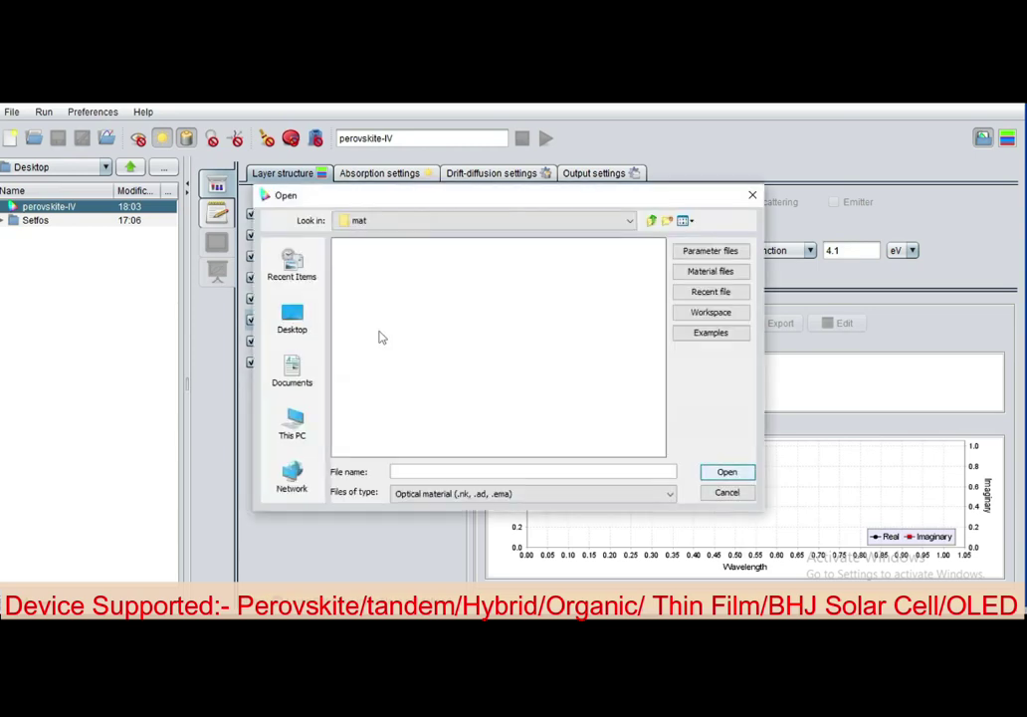
pyautogui.moveTo(408, 200); pyautogui.dragTo(169, 122)
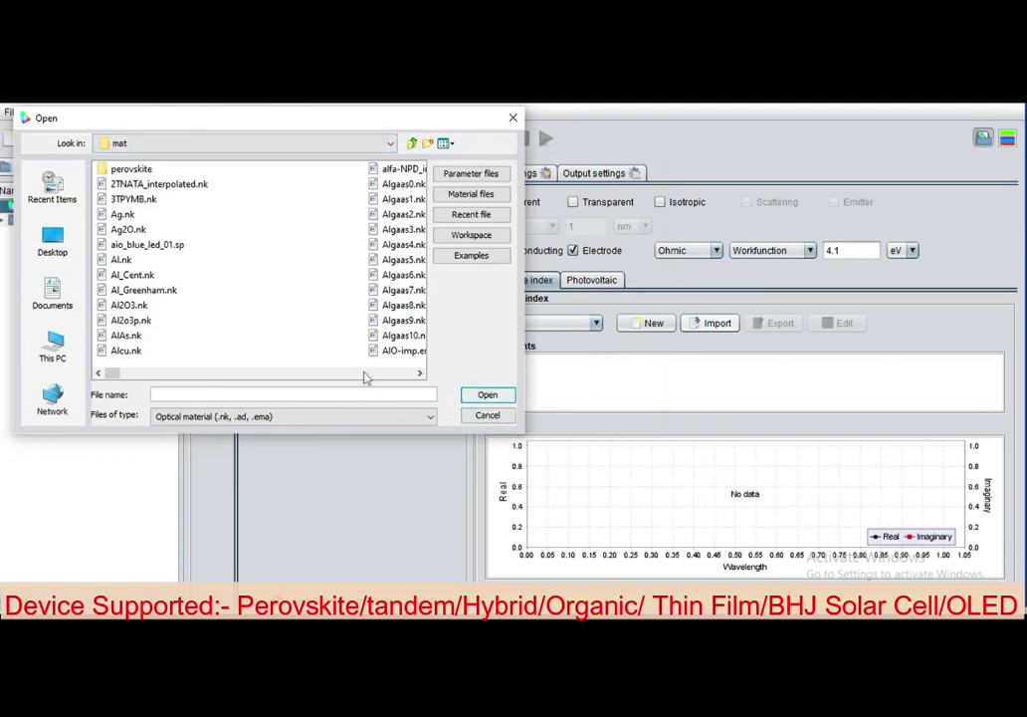
pyautogui.hscroll(2, 367, 373)
pyautogui.hscroll(1, 366, 374)
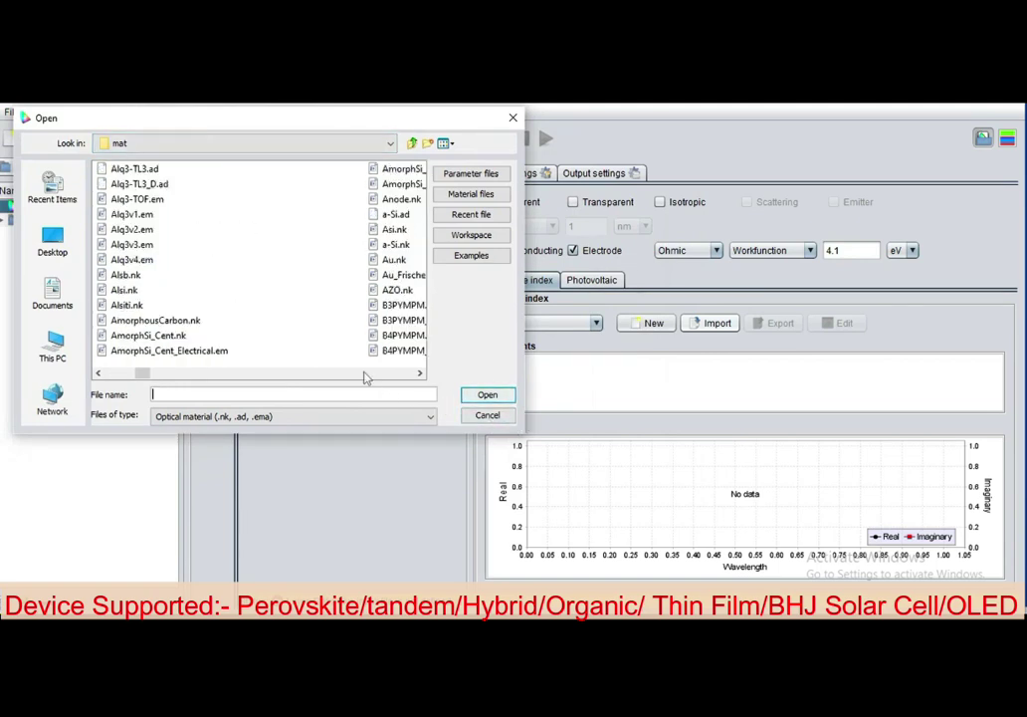
pyautogui.hscroll(1, 365, 376)
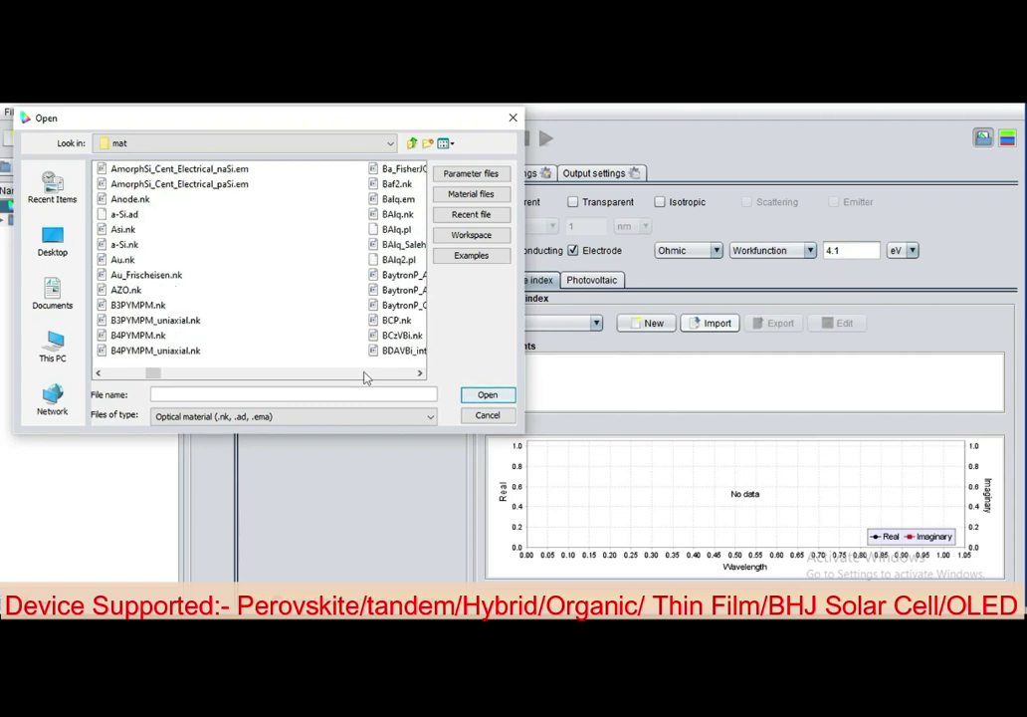
pyautogui.hscroll(1, 365, 376)
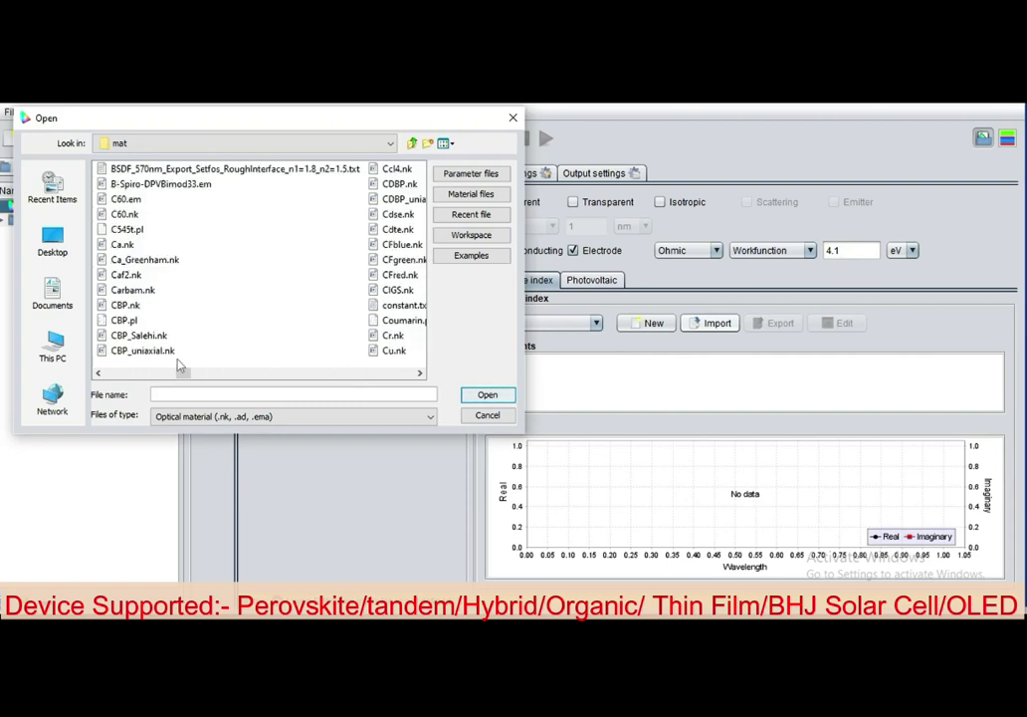
pyautogui.click(124, 214)
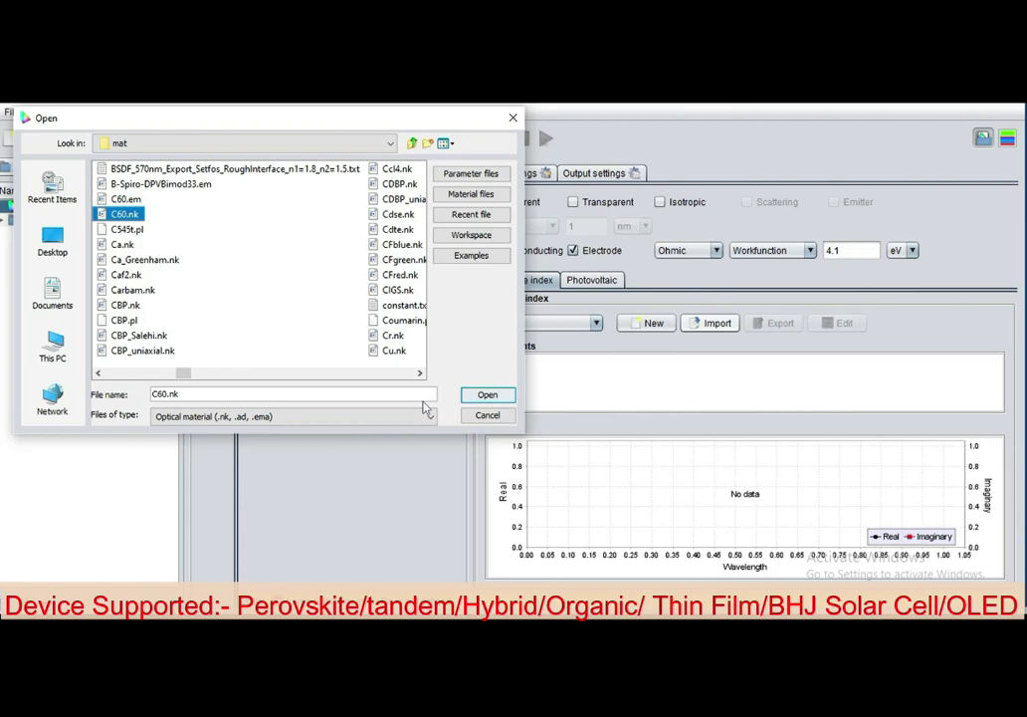
pyautogui.click(478, 397)
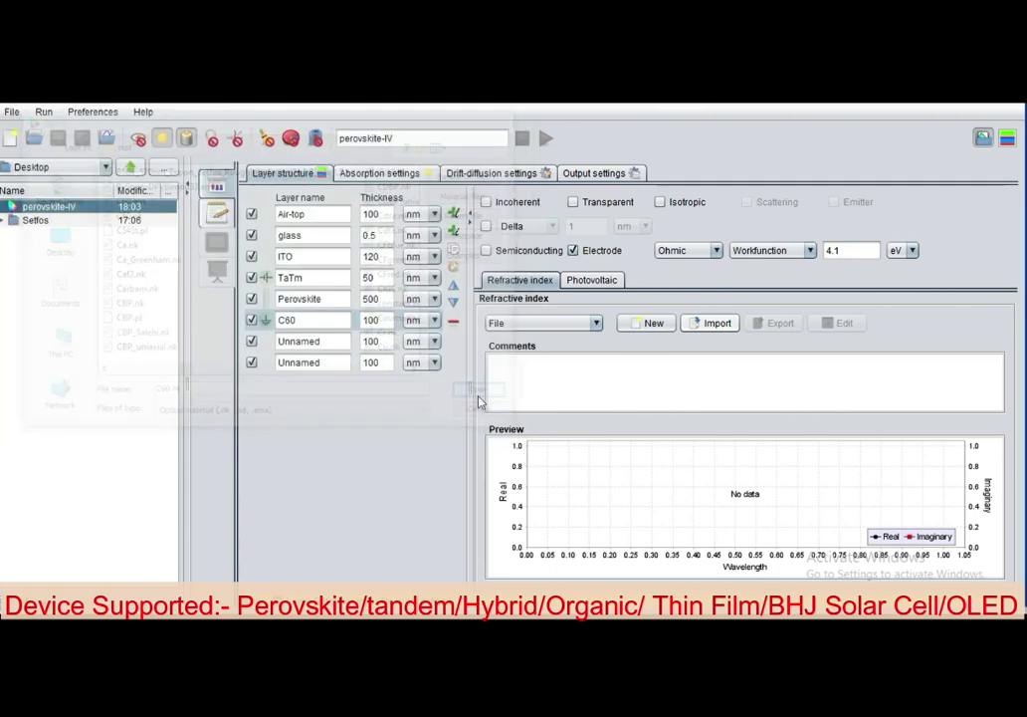
pyautogui.click(331, 341)
# Step: Rename the layer below C60 to Ag and set the C60 thickness to 50 nm
pyautogui.moveTo(331, 341); pyautogui.dragTo(274, 339)
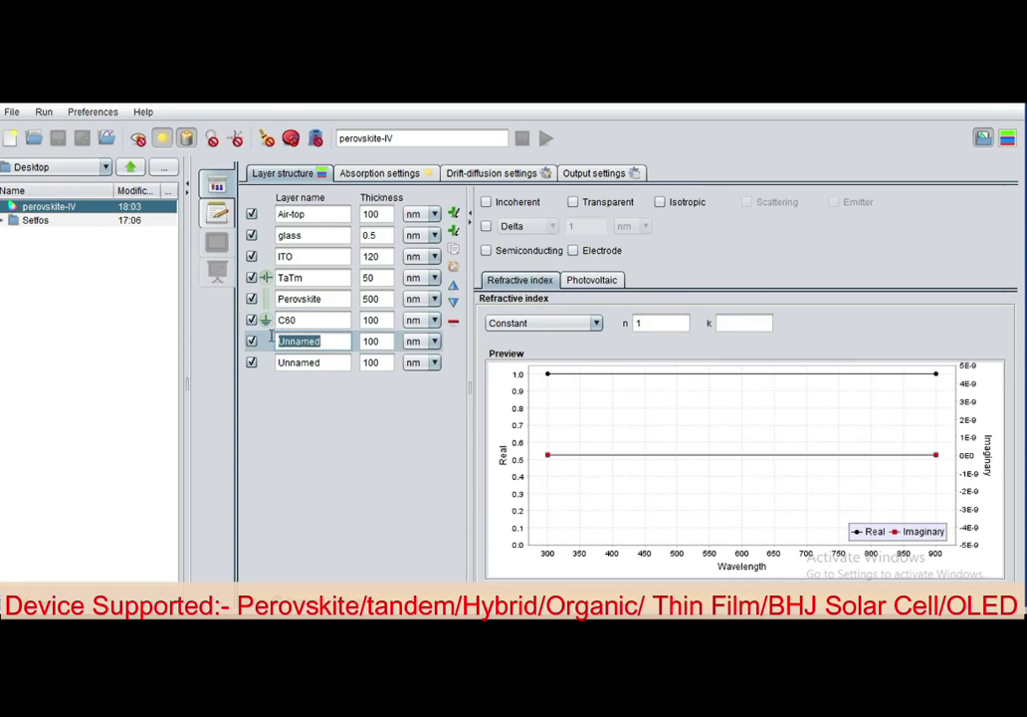
pyautogui.write('Ag')
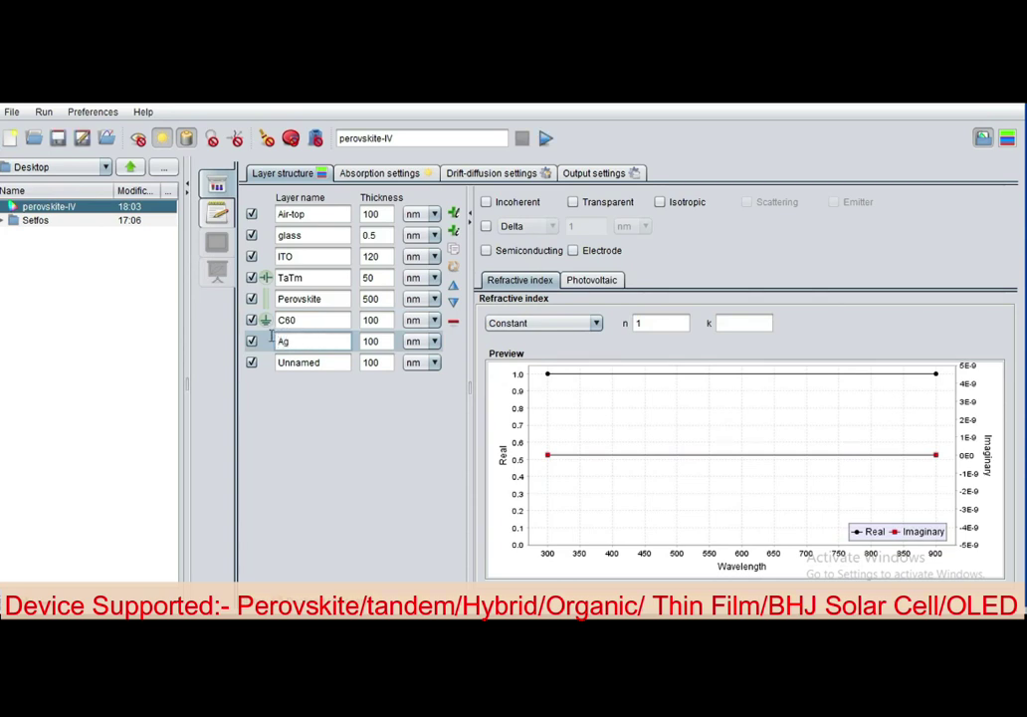
pyautogui.doubleClick(386, 319)
pyautogui.write('50')
# Step: Load Ag.nk as the Ag layer's refractive index and rename the bottom layer Air
pyautogui.click(532, 323)
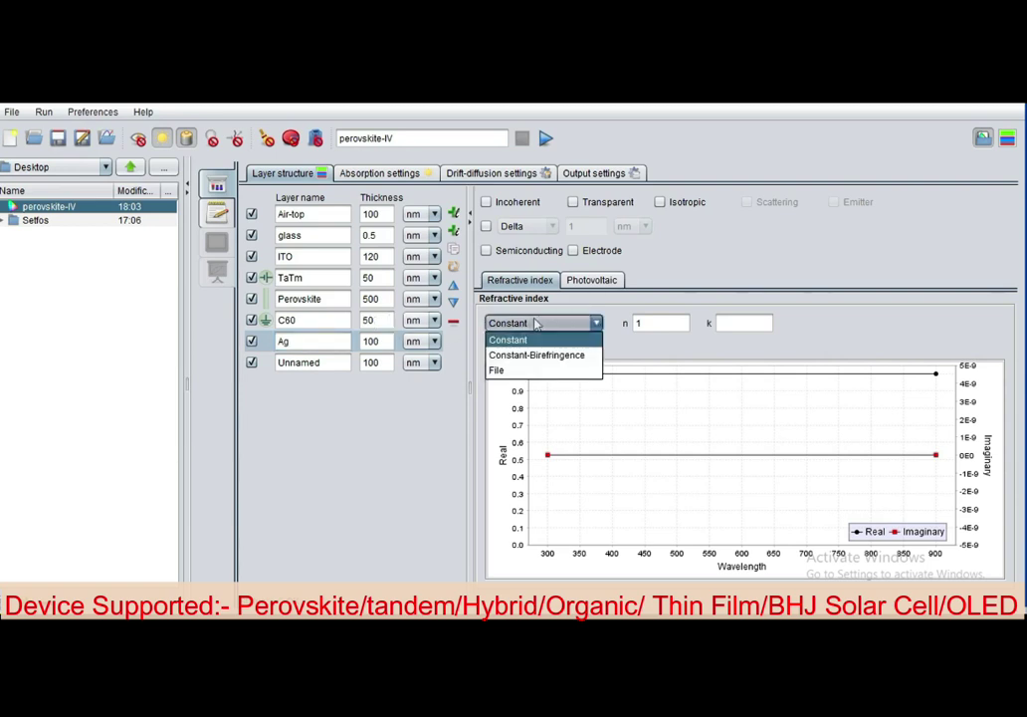
pyautogui.click(502, 371)
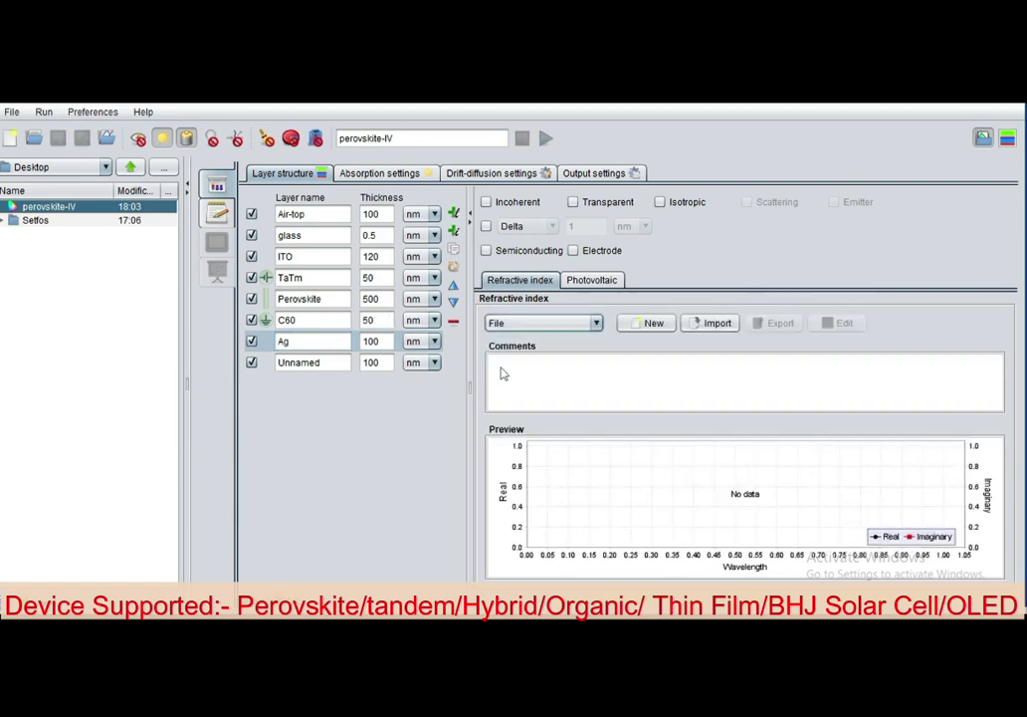
pyautogui.click(716, 324)
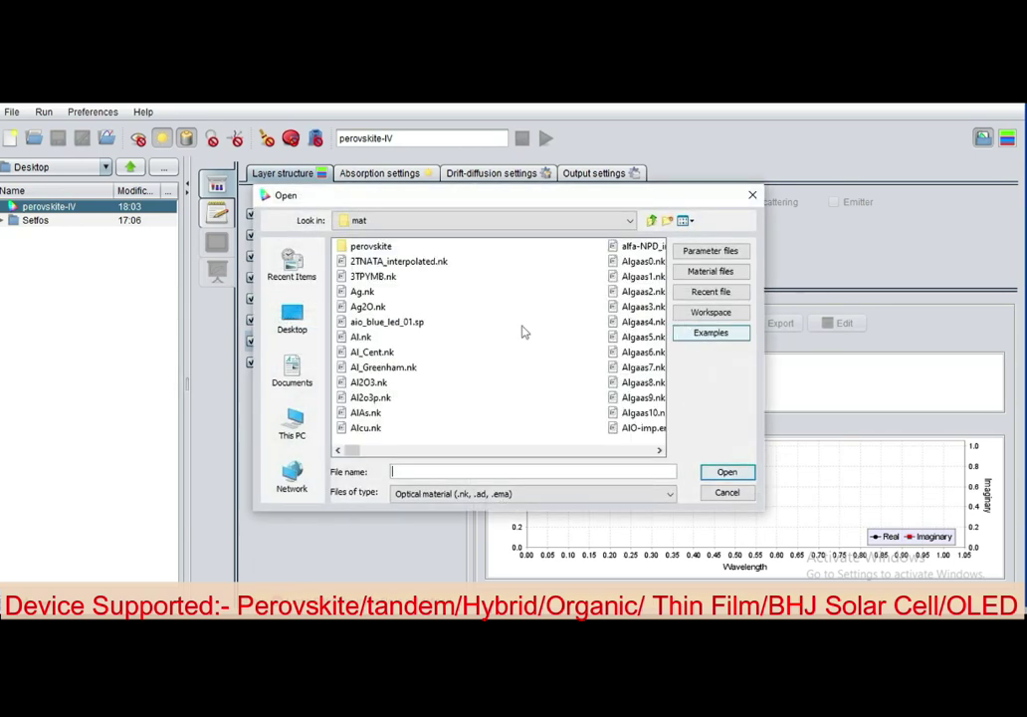
pyautogui.click(361, 291)
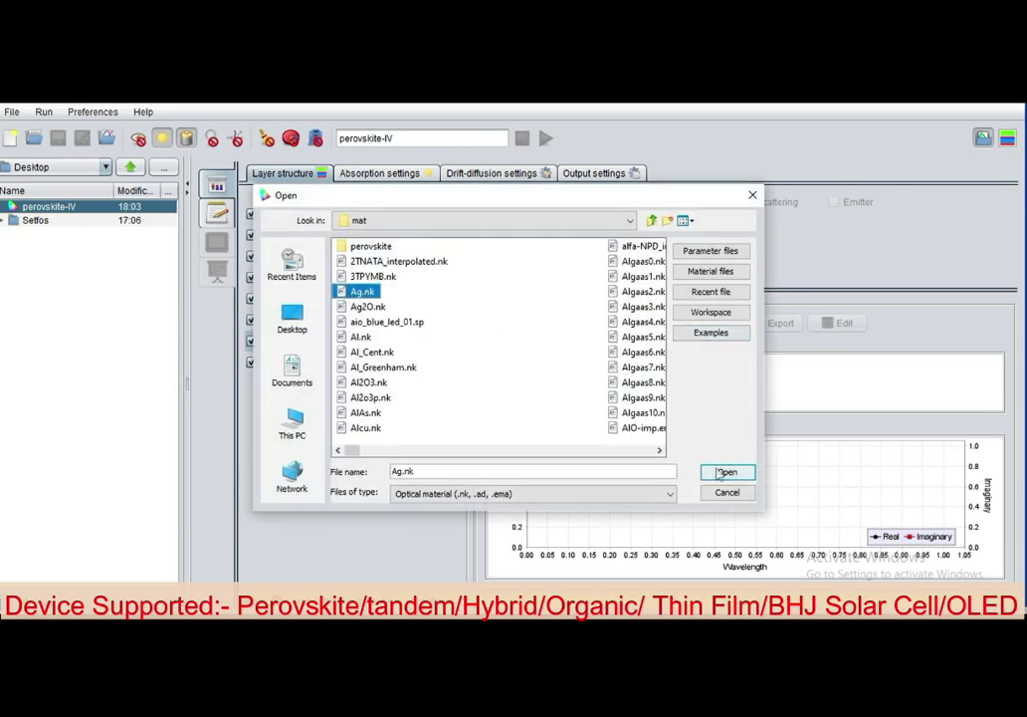
pyautogui.click(726, 471)
pyautogui.click(319, 364)
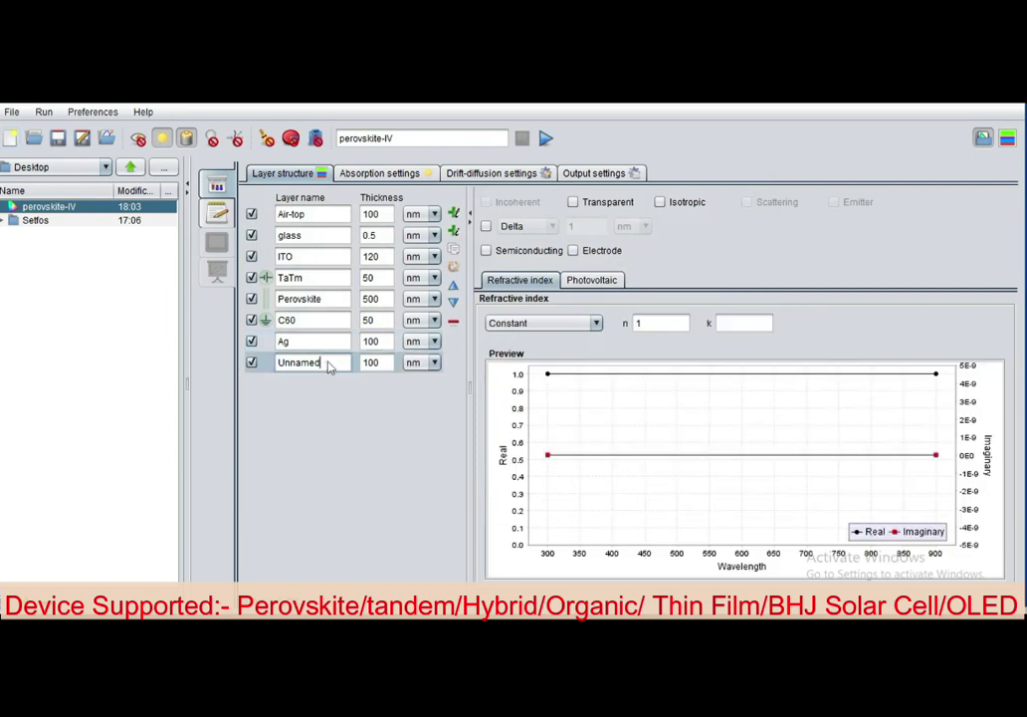
pyautogui.write('Air')
# Step: Enable Charge coupling of the absorption profile in the Absorption settings
pyautogui.click(368, 174)
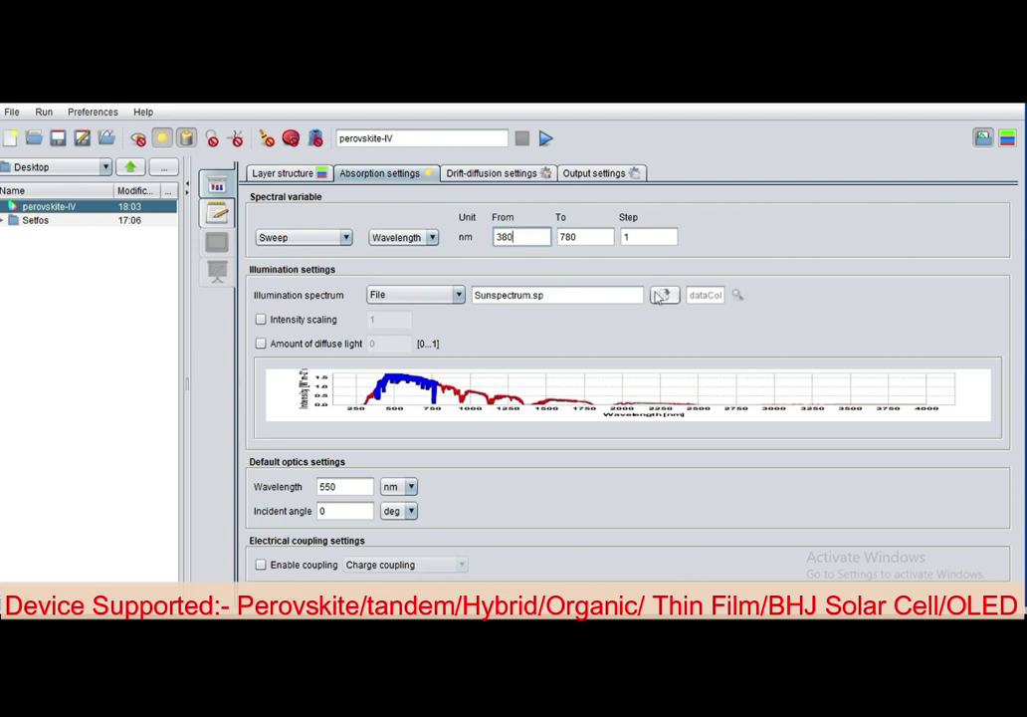
pyautogui.click(479, 298)
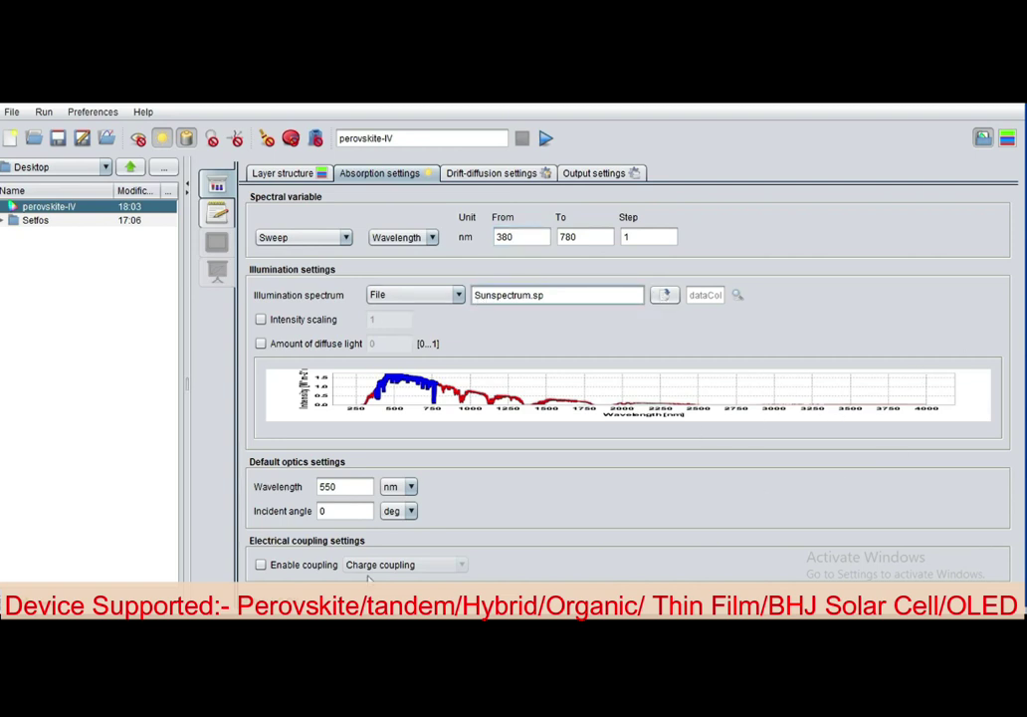
pyautogui.click(274, 565)
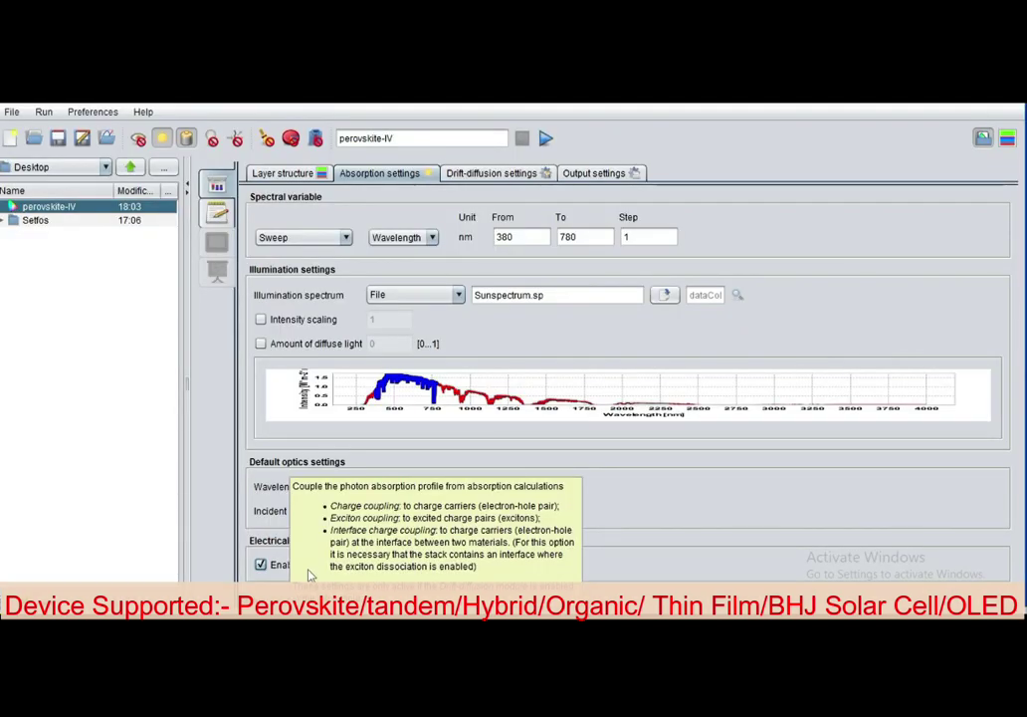
pyautogui.click(259, 318)
# Step: Set the drift-diffusion voltage to 0.5 V and enable mobile ions
pyautogui.click(494, 172)
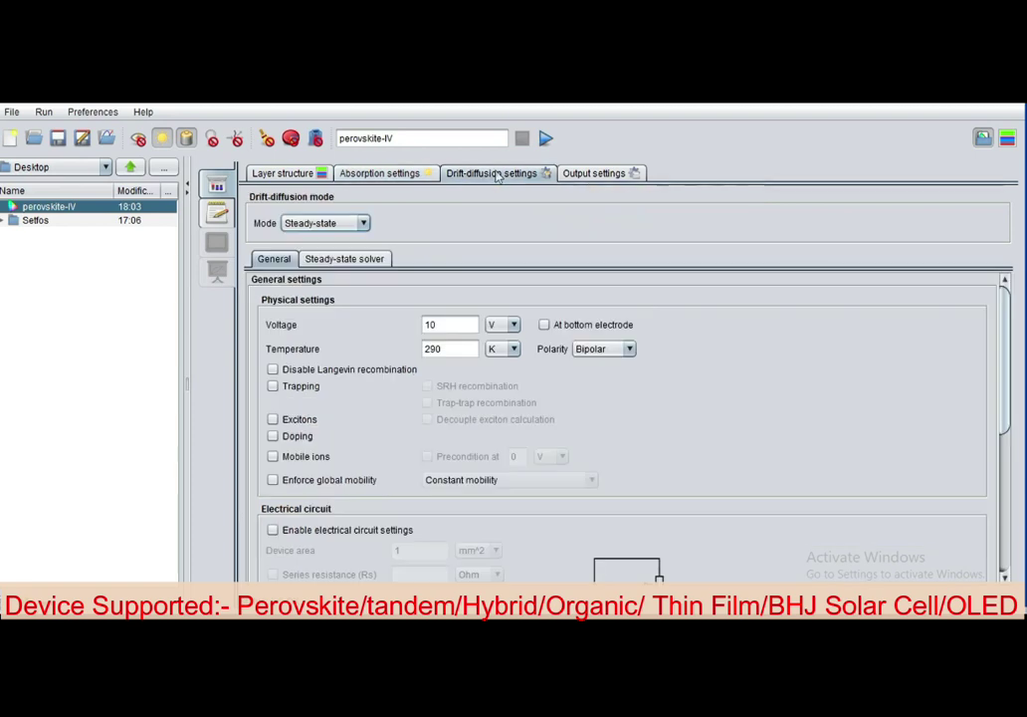
pyautogui.doubleClick(445, 328)
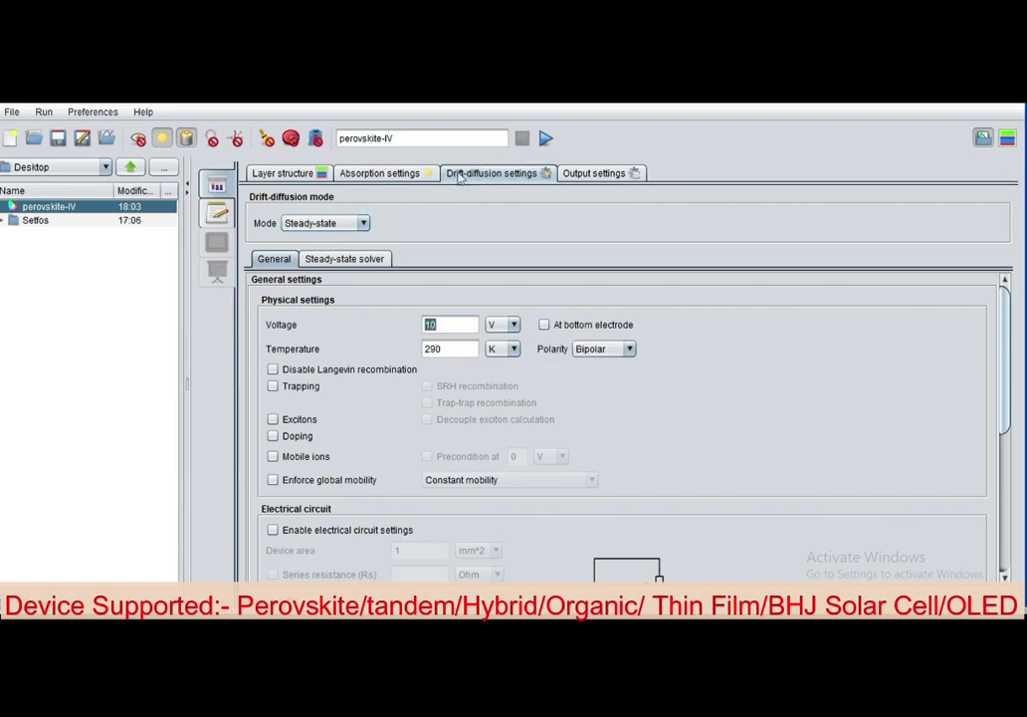
pyautogui.write('10')
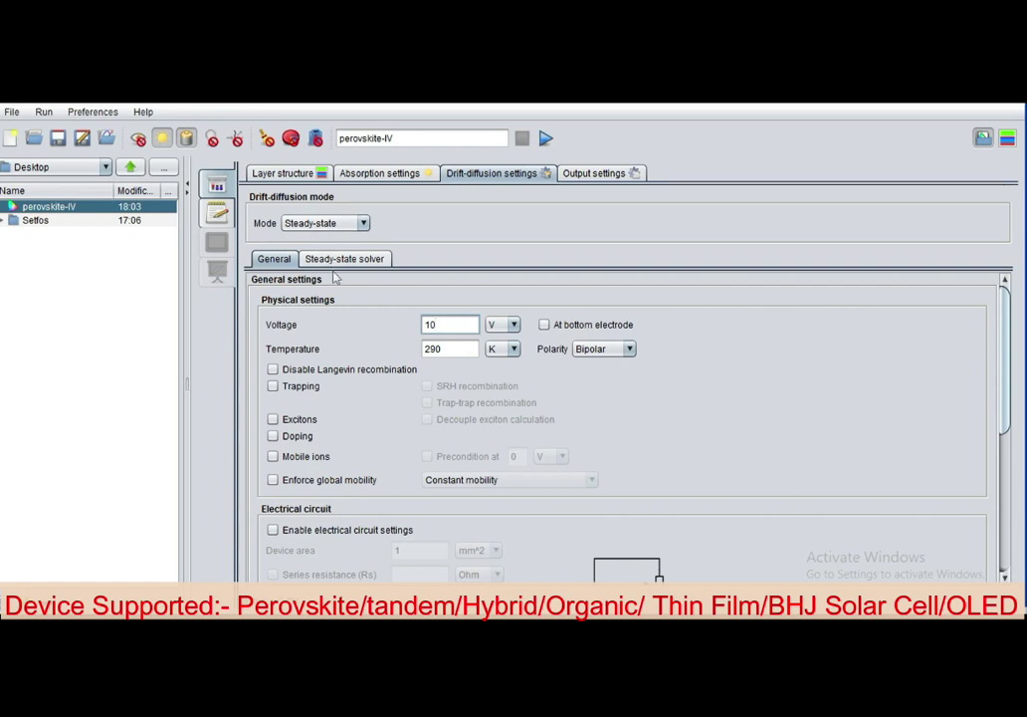
pyautogui.hotkey('ctrl', 'a')
pyautogui.write('0')
pyautogui.click(274, 457)
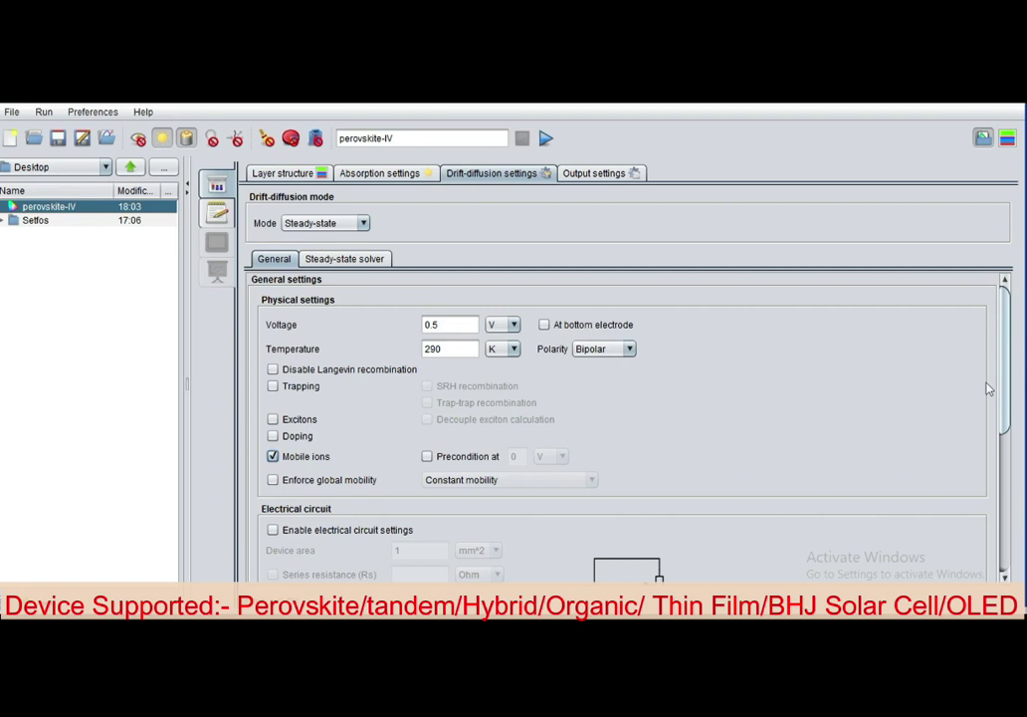
pyautogui.moveTo(998, 386); pyautogui.dragTo(1001, 528)
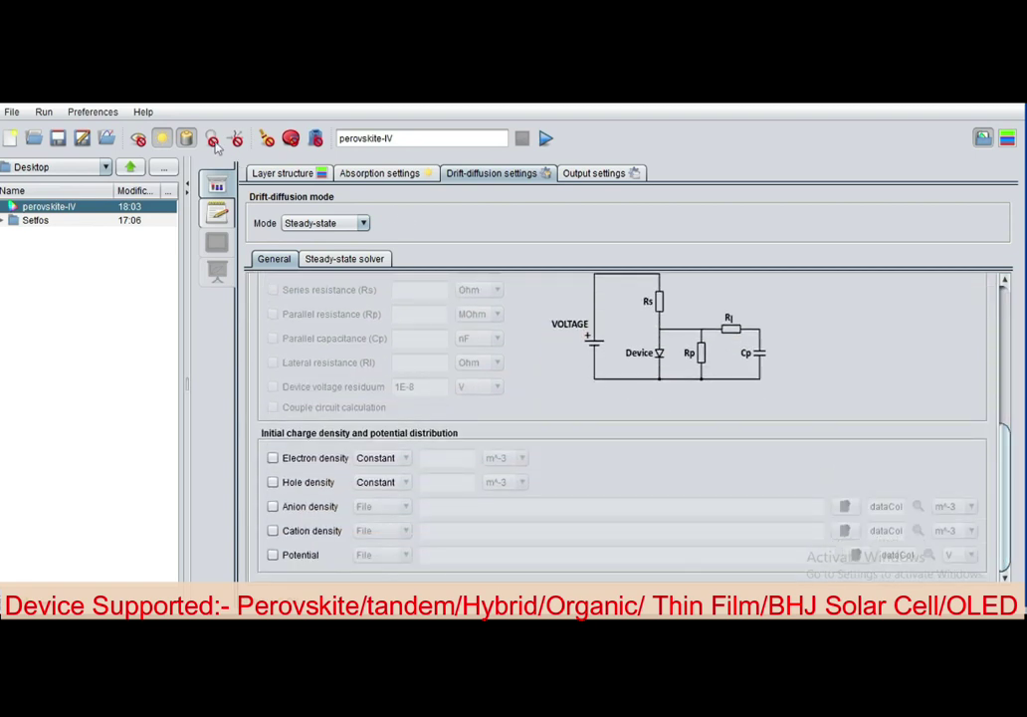
# Step: Sweep Voltage over the list -0.4 -0.2 0.0 0.2 0.4 0.6 0.8 0.9 V and show the stack preview
pyautogui.click(267, 140)
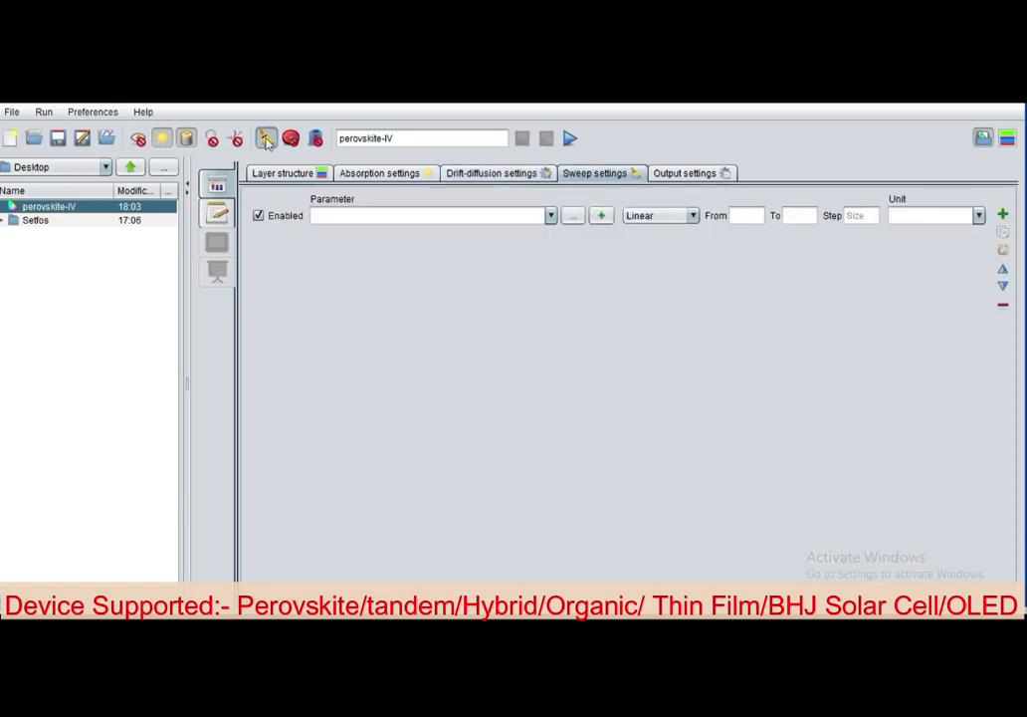
pyautogui.click(550, 215)
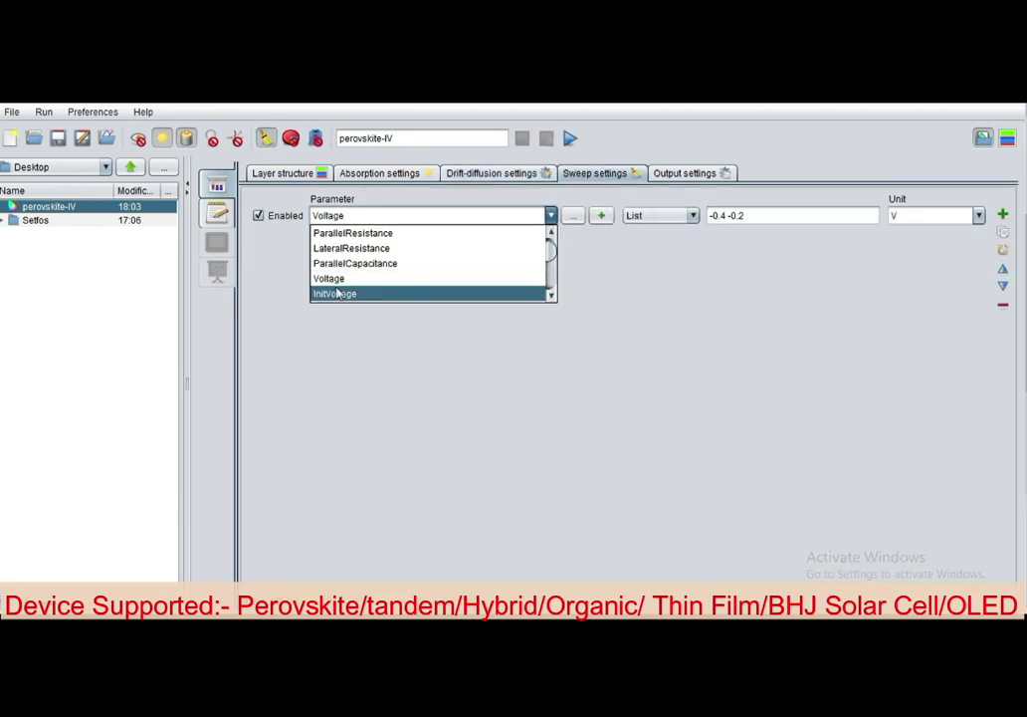
pyautogui.click(328, 277)
pyautogui.click(753, 216)
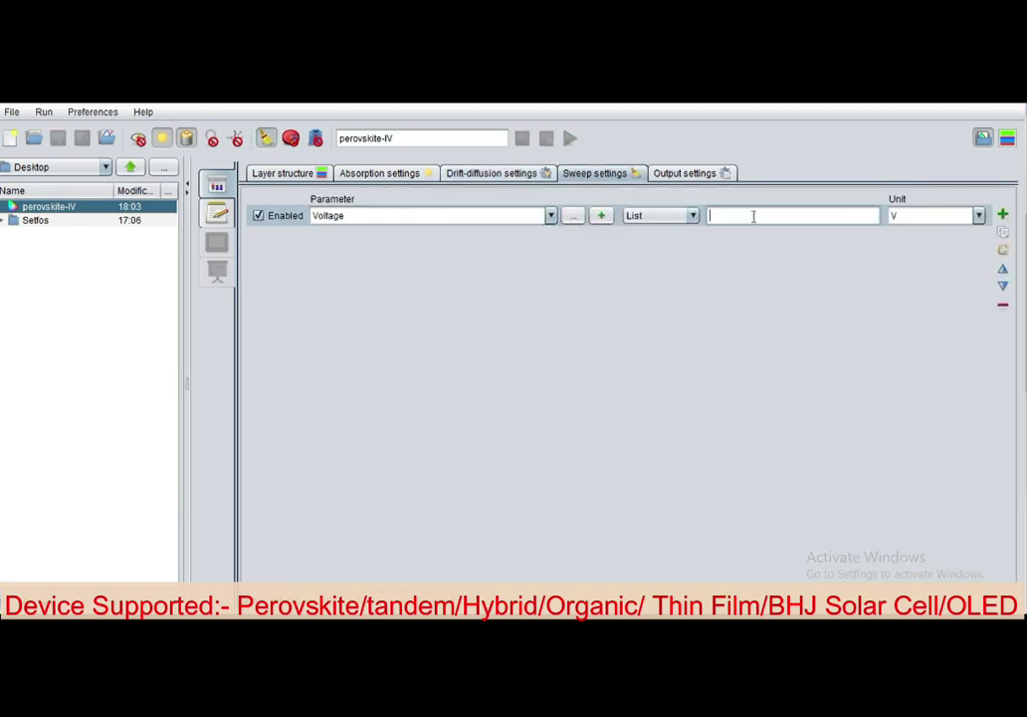
pyautogui.write('-0.2 ')
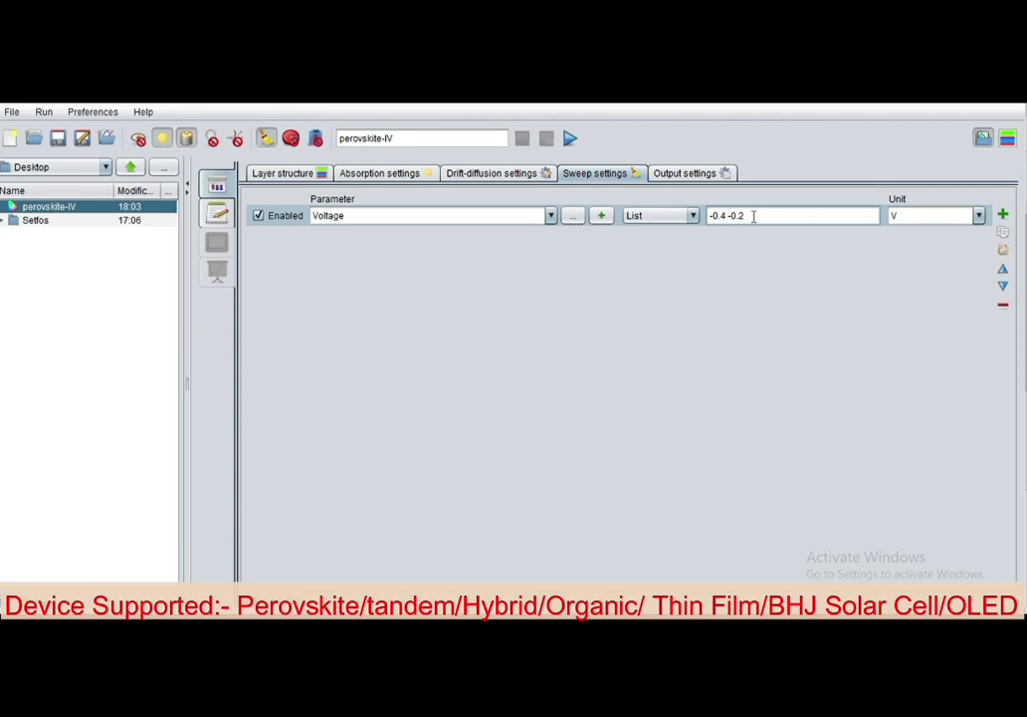
pyautogui.write('0.0 0.2 0.4 0.6 0.8 ')
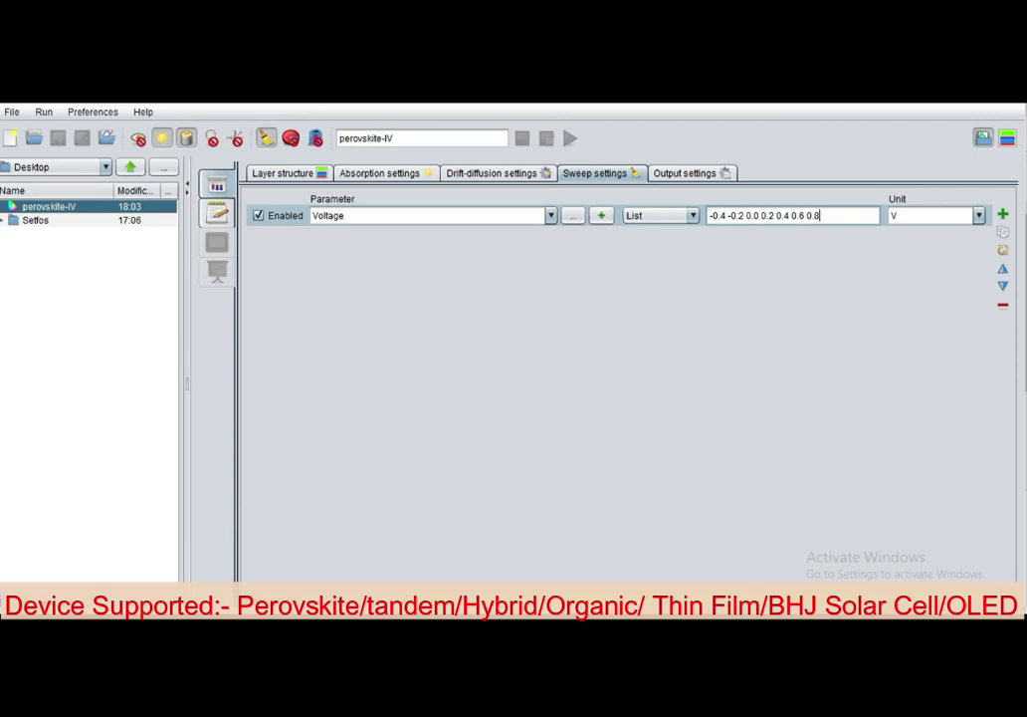
pyautogui.write('0.9')
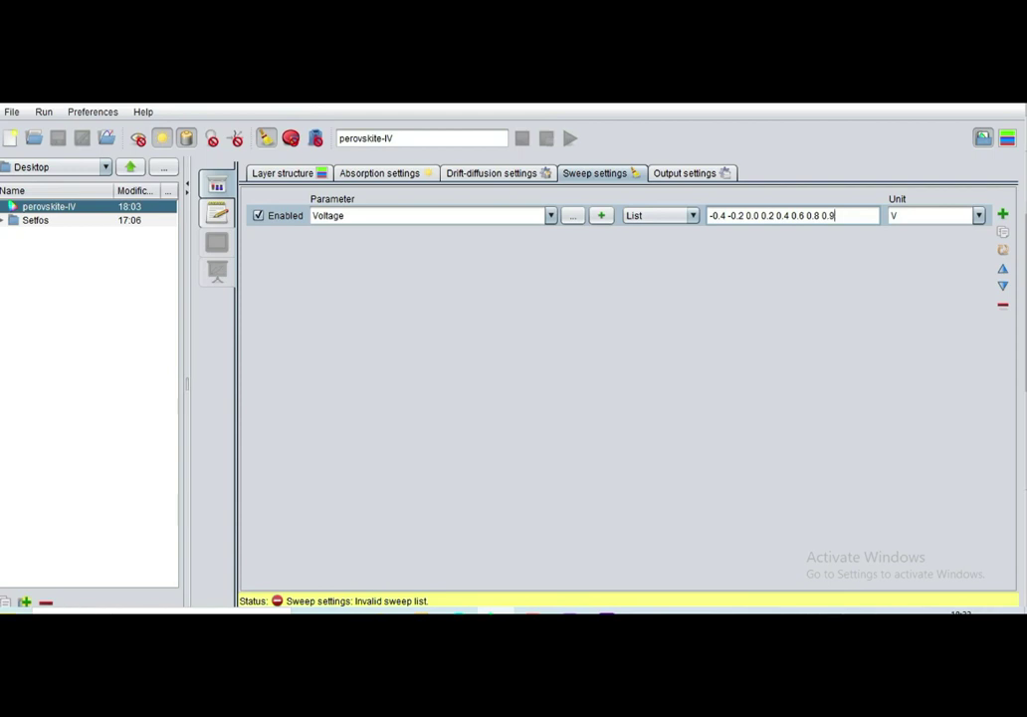
pyautogui.press('Return')
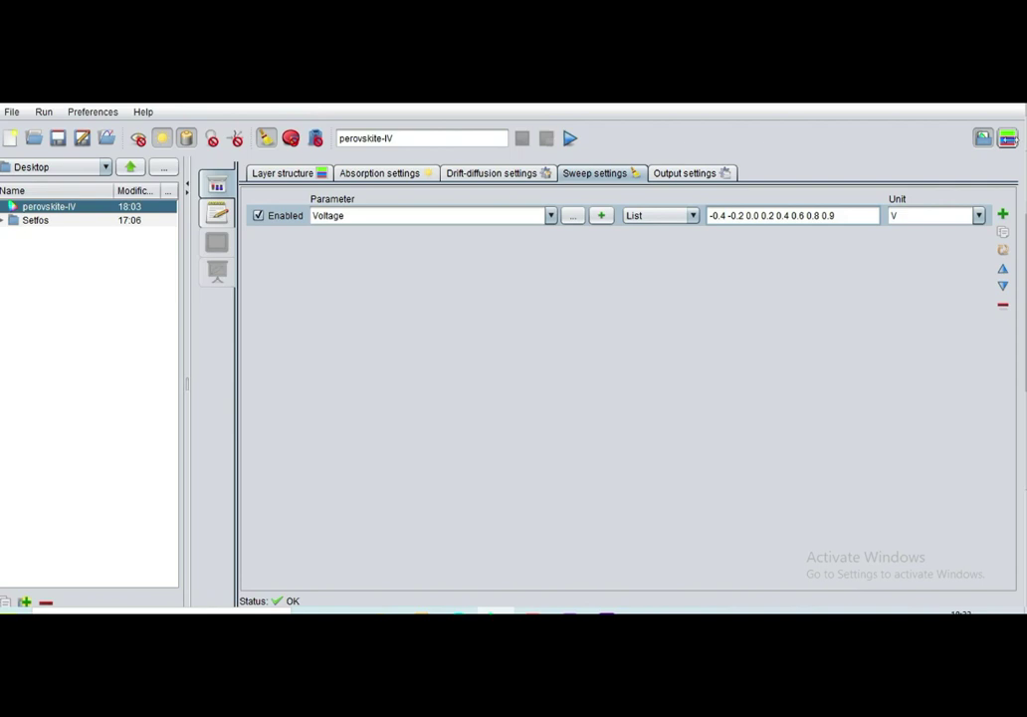
pyautogui.click(1008, 138)
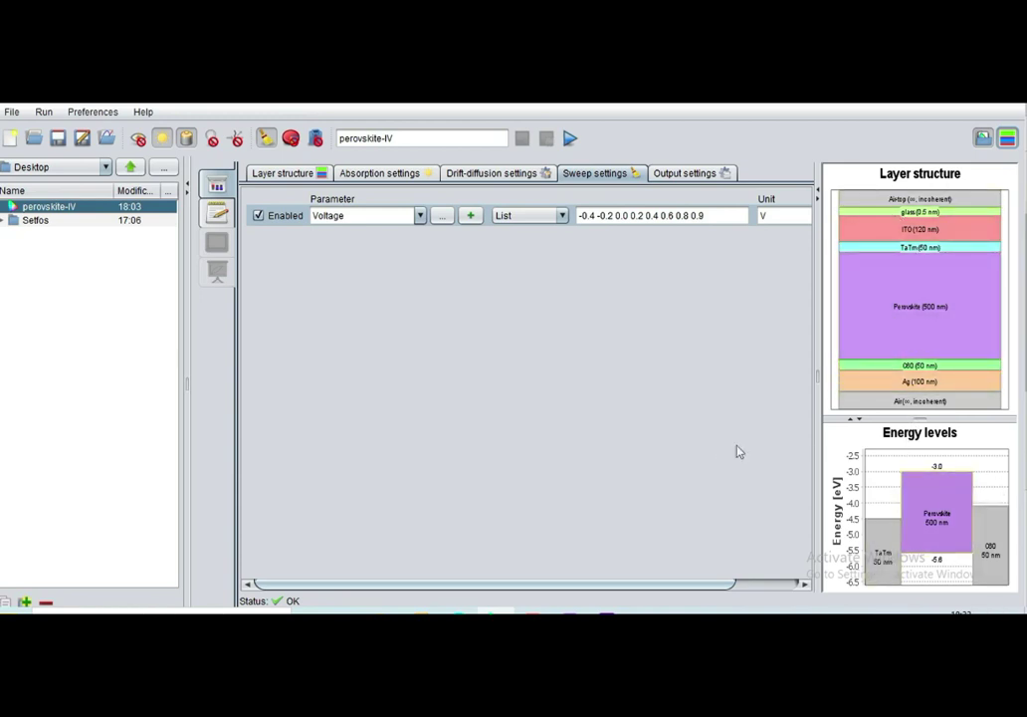
# Step: Run the voltage-sweep simulation through to 100%
pyautogui.click(570, 138)
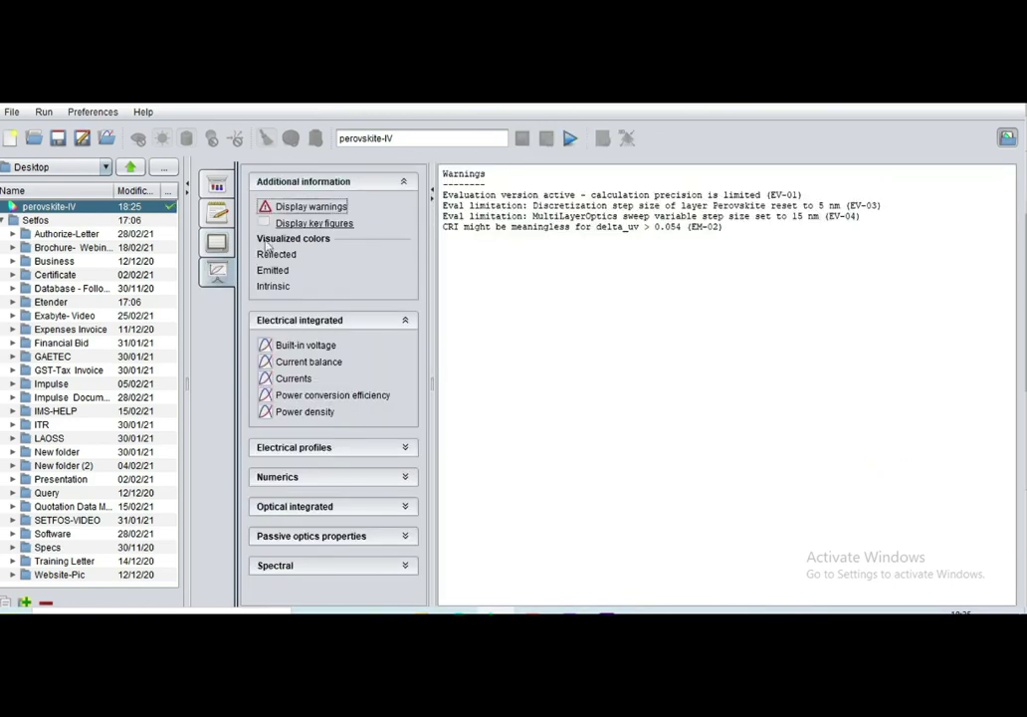
# Step: Show the Electrical IV key figures: V_oc 0.0159 V, J_sc -2.8743 mA/cm^2, fill factor 0
pyautogui.click(219, 272)
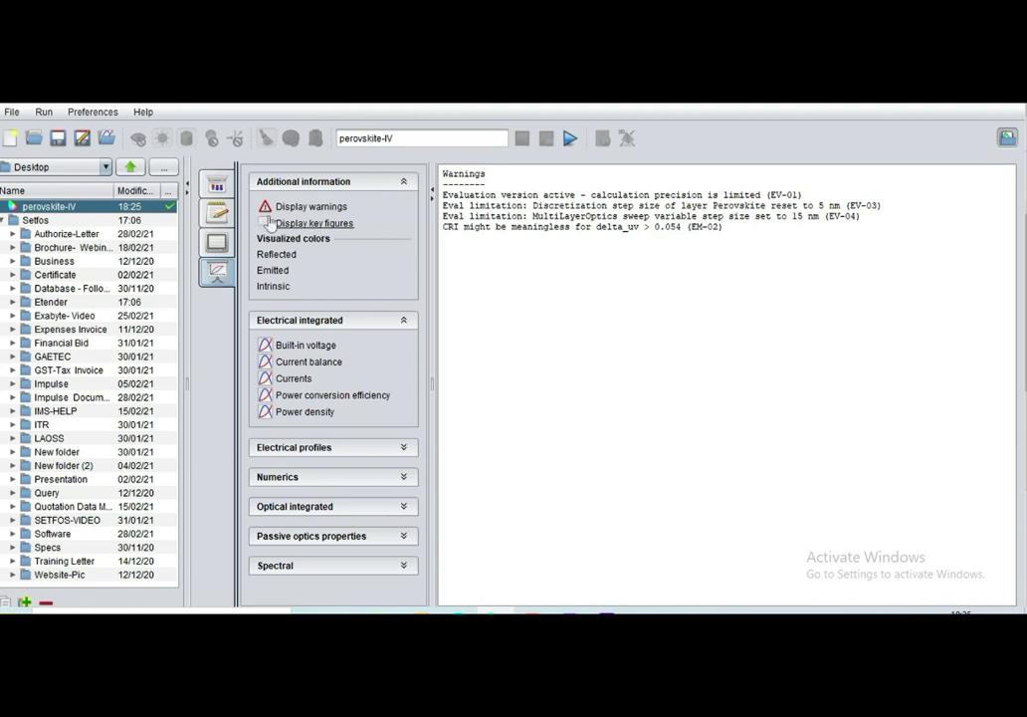
pyautogui.click(316, 223)
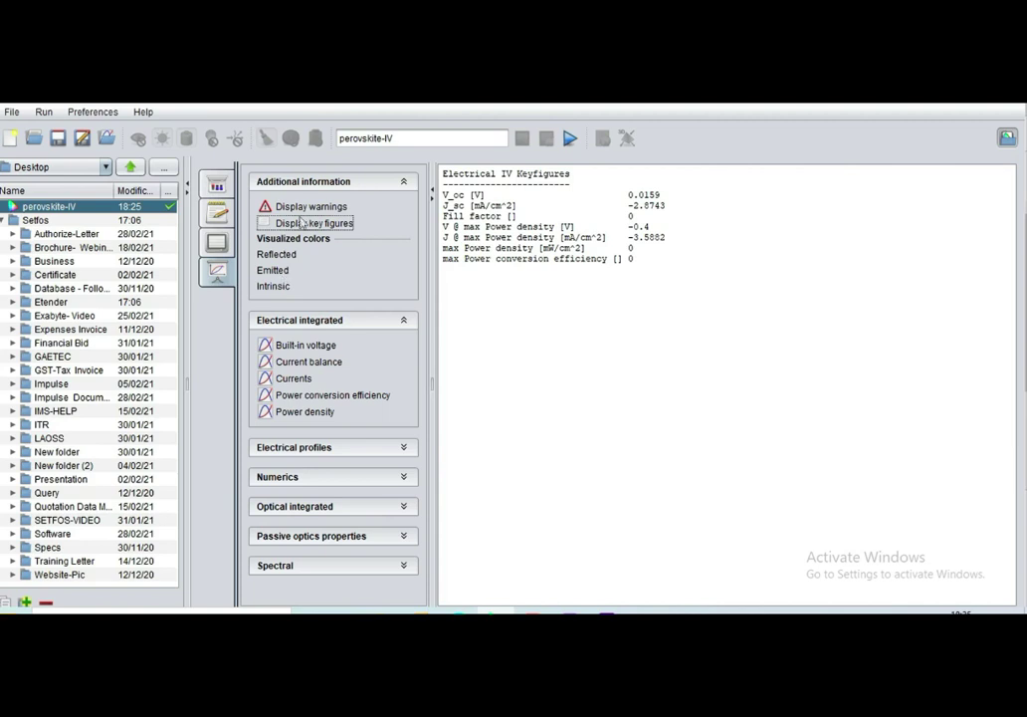
pyautogui.click(308, 182)
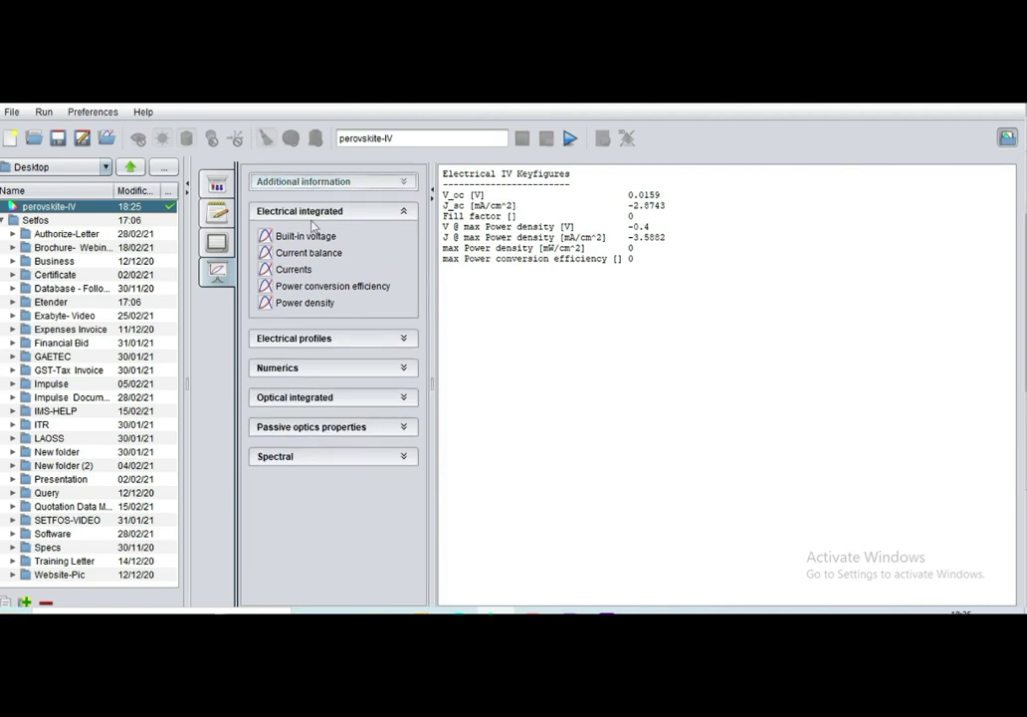
# Step: Plot currents, efficiency and finally power density versus voltage, then collapse Electrical integrated
pyautogui.click(293, 269)
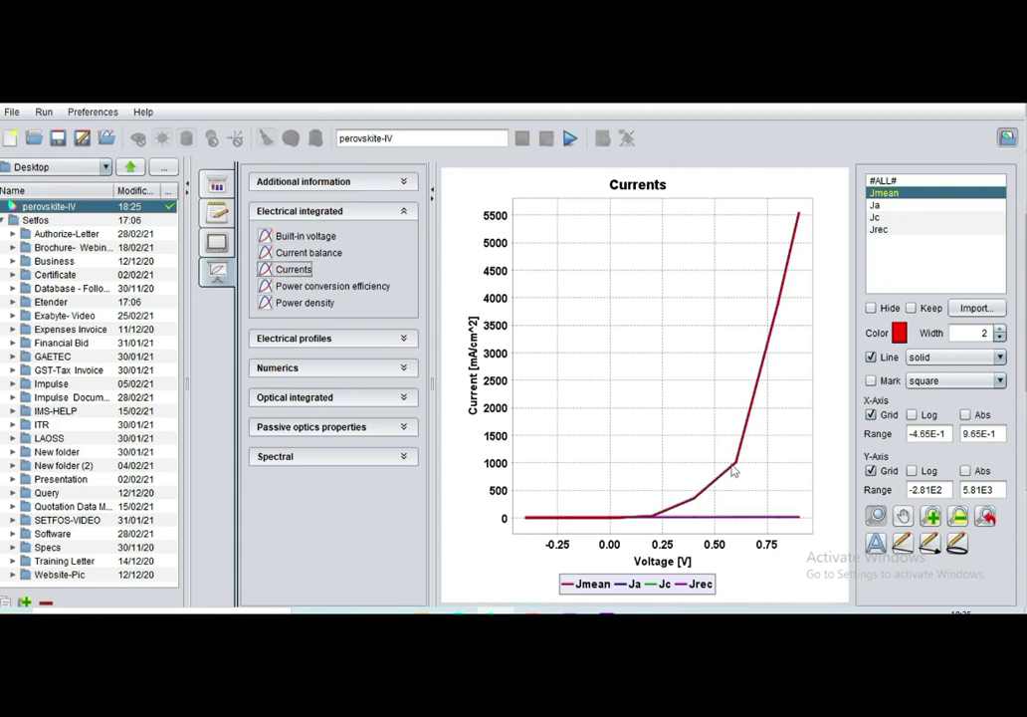
pyautogui.click(296, 287)
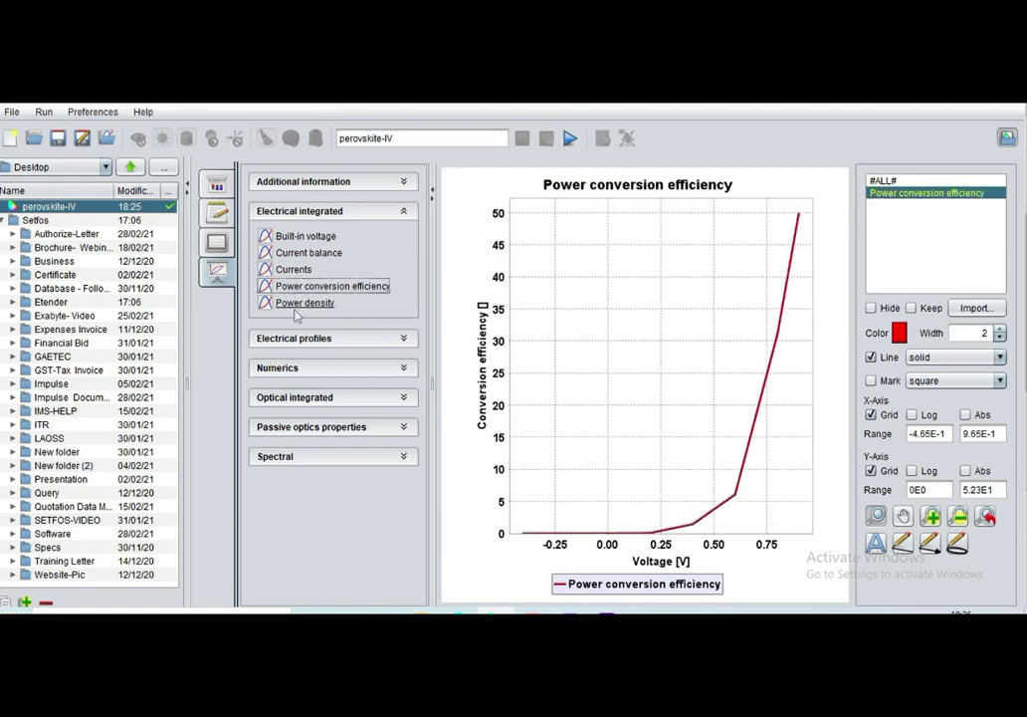
pyautogui.click(297, 304)
pyautogui.click(321, 212)
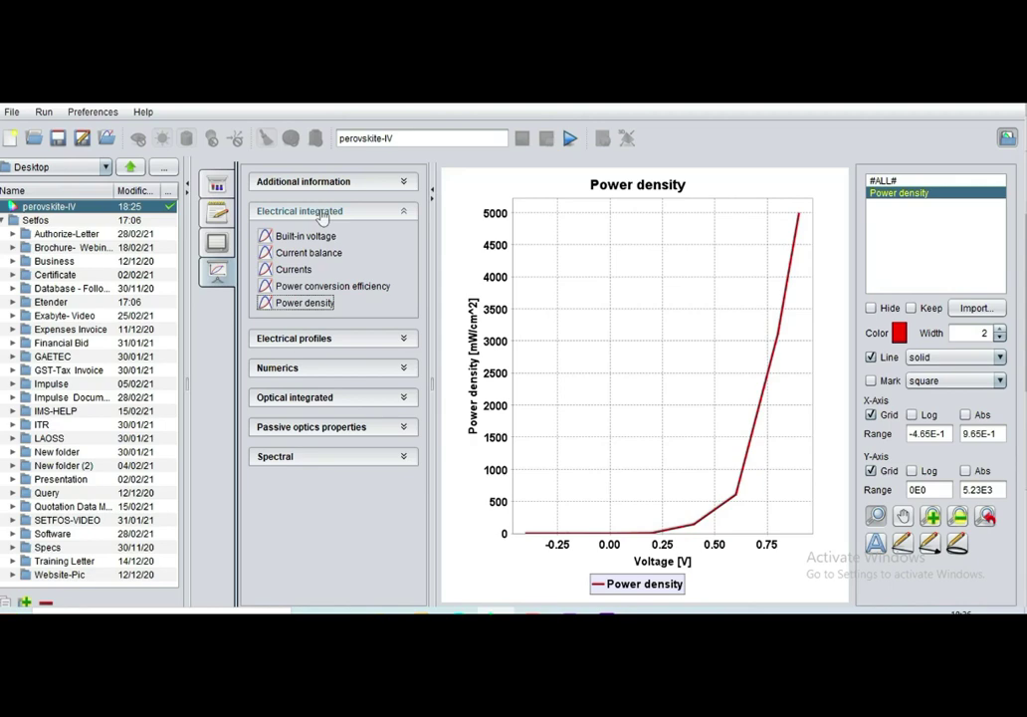
# Step: Plot the band diagram, charge densities, current, electric field, and electron current, mobility and density profiles
pyautogui.click(316, 241)
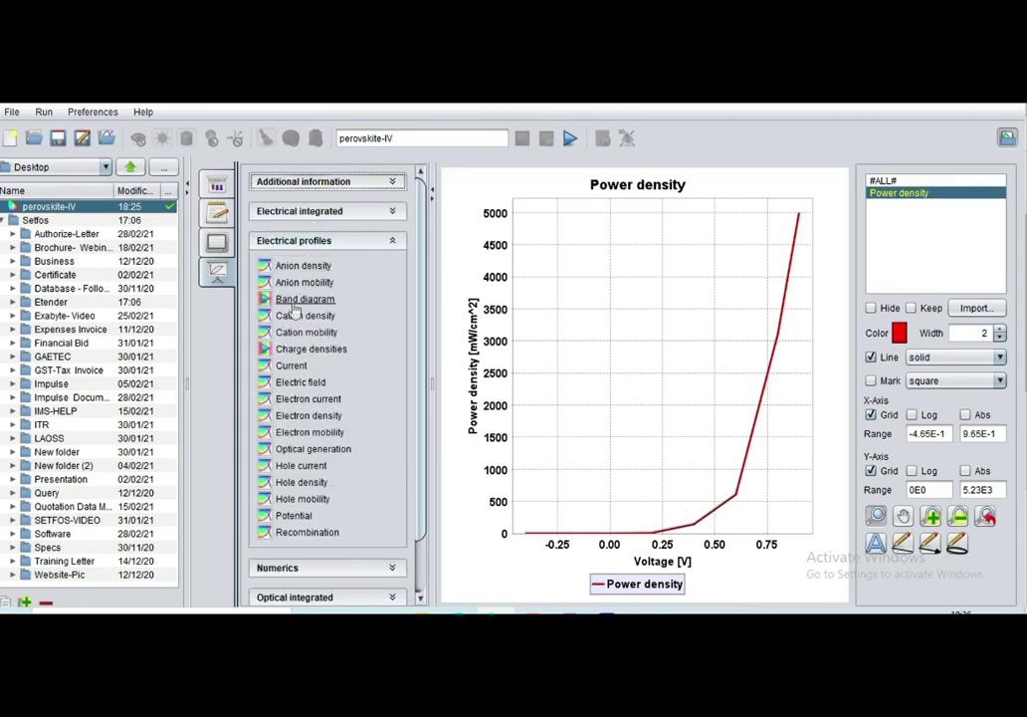
pyautogui.click(297, 300)
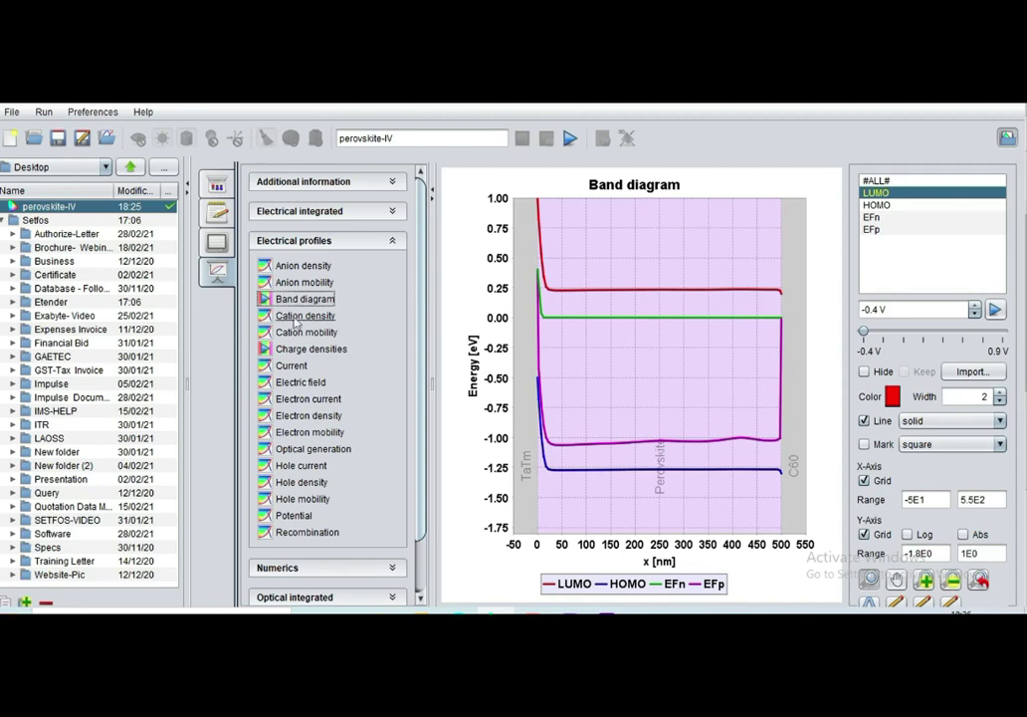
pyautogui.click(308, 348)
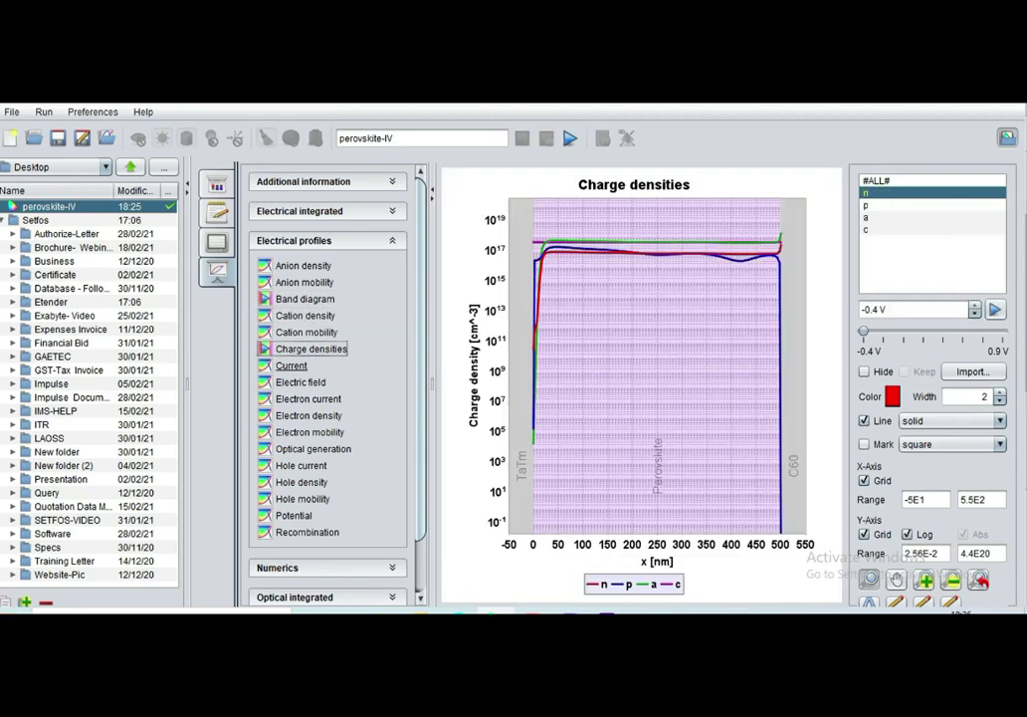
pyautogui.click(291, 365)
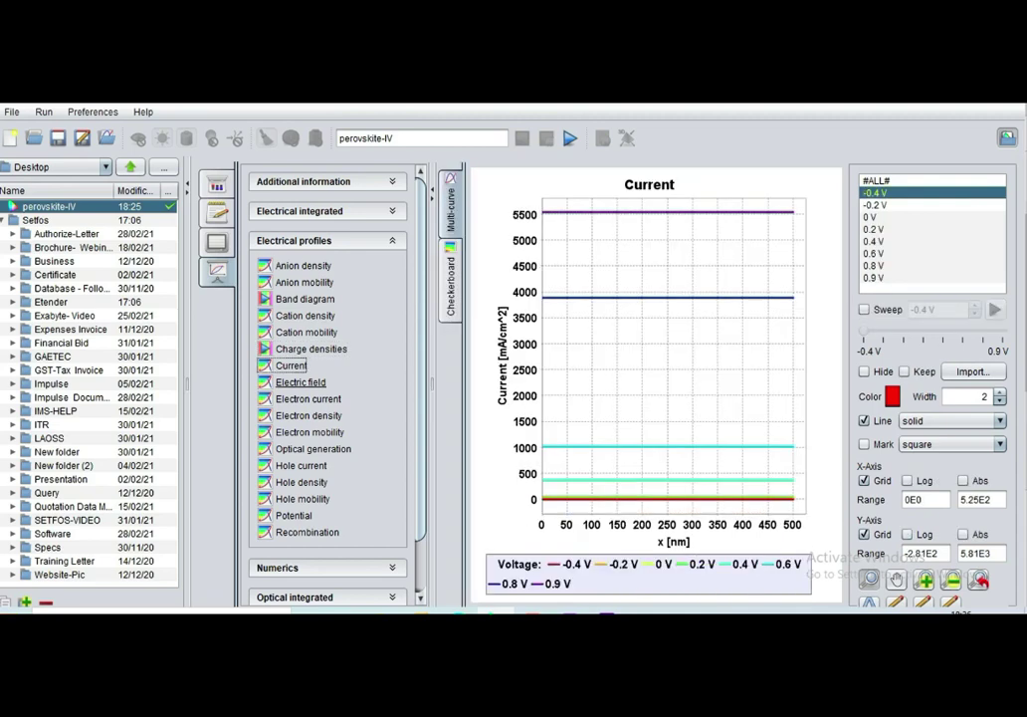
pyautogui.click(300, 382)
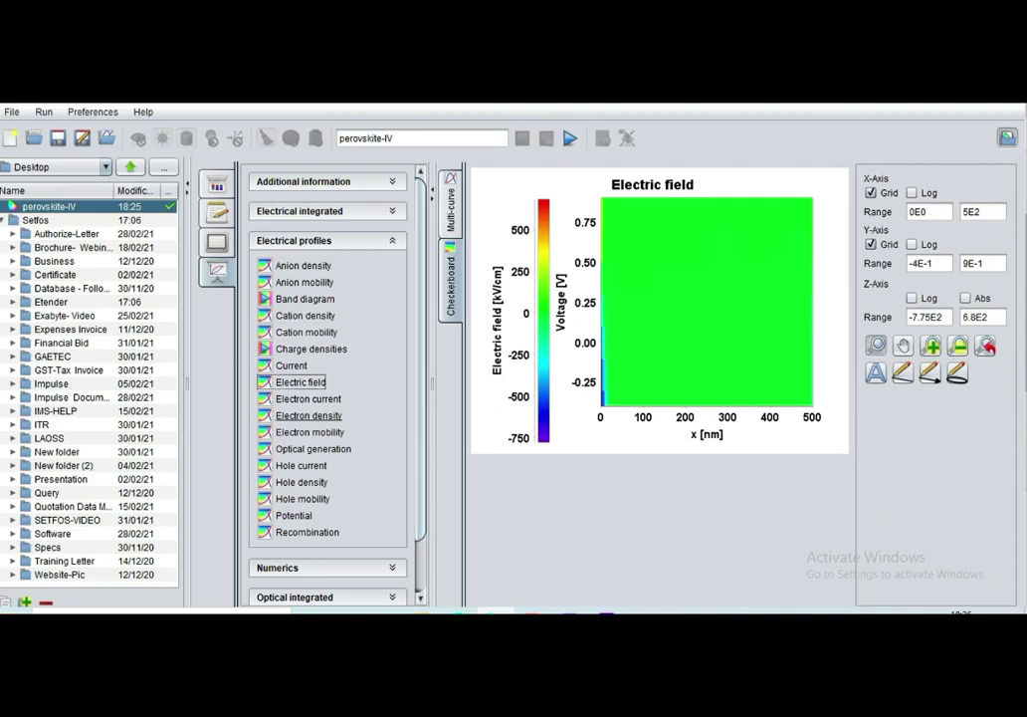
pyautogui.click(307, 399)
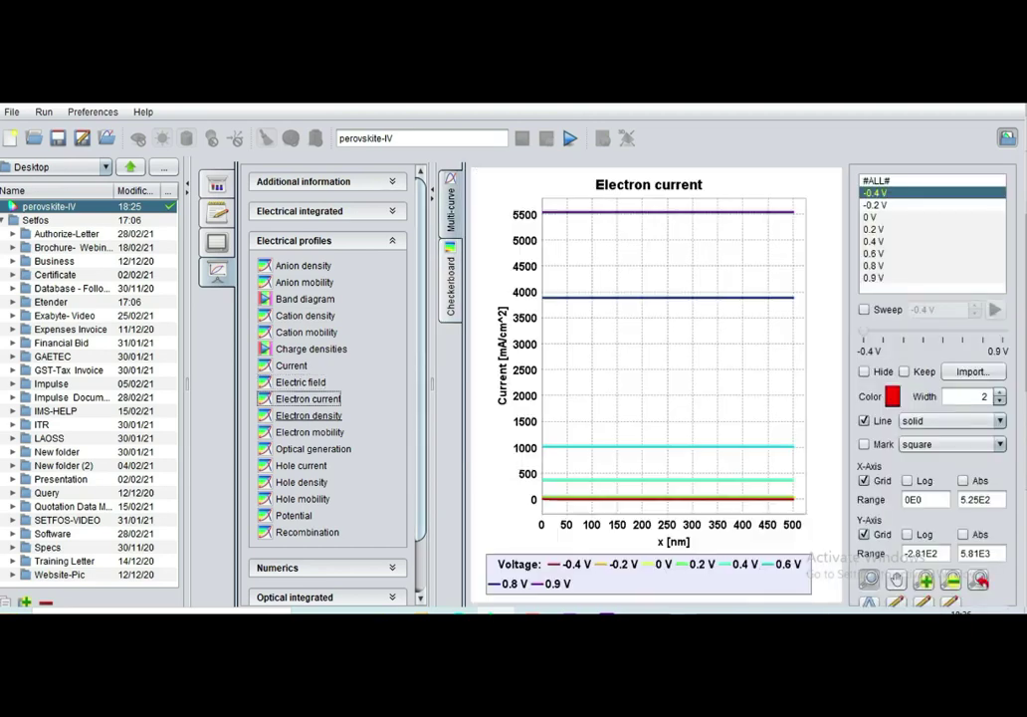
pyautogui.click(310, 432)
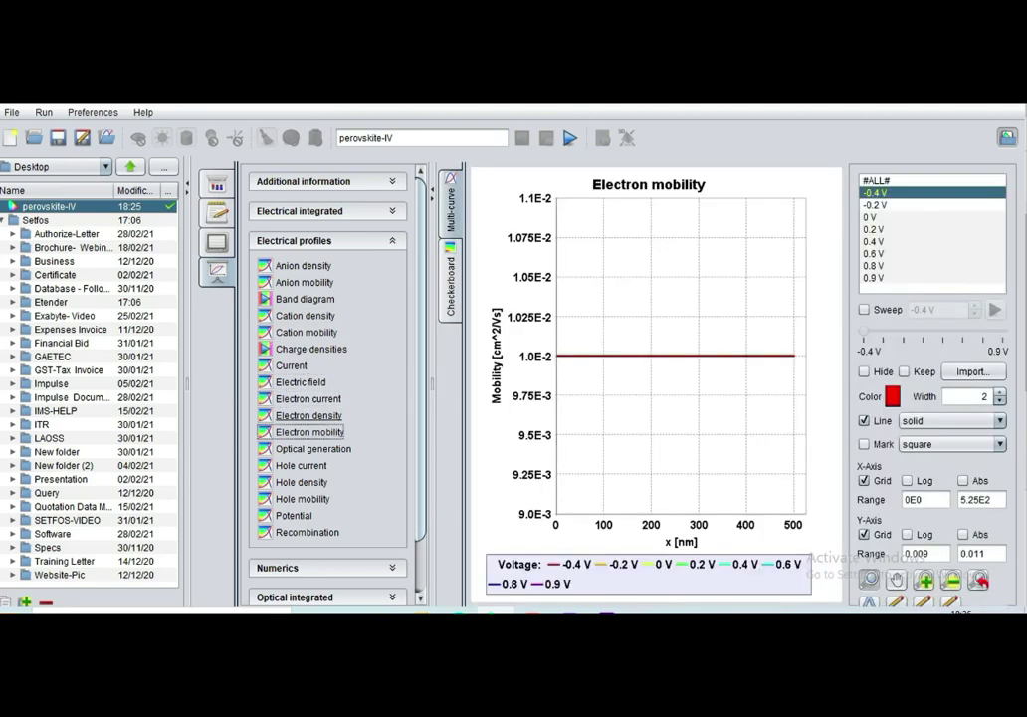
pyautogui.click(308, 415)
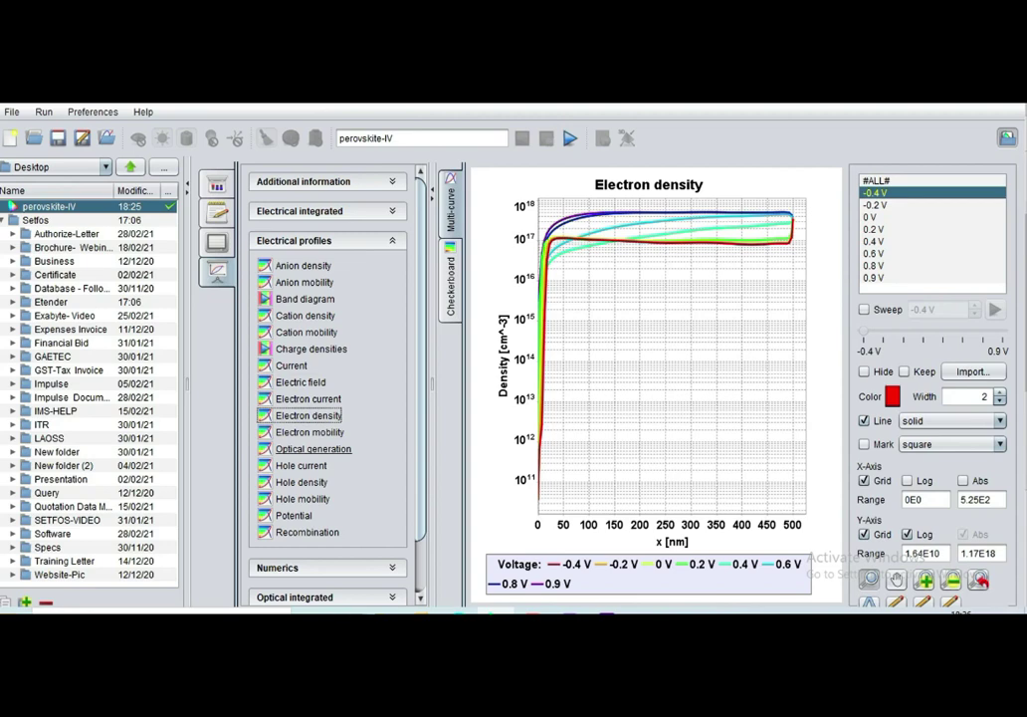
# Step: Plot generation rate, hole profiles, potential and recombination, ending with recombination as a voltage-position map
pyautogui.click(313, 449)
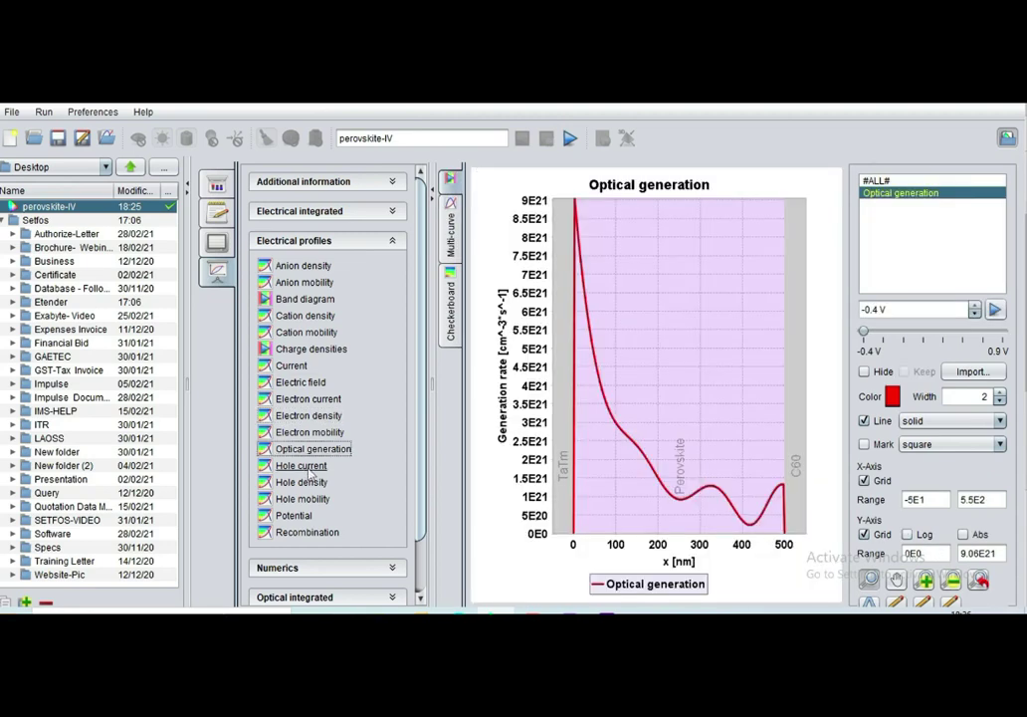
pyautogui.click(307, 467)
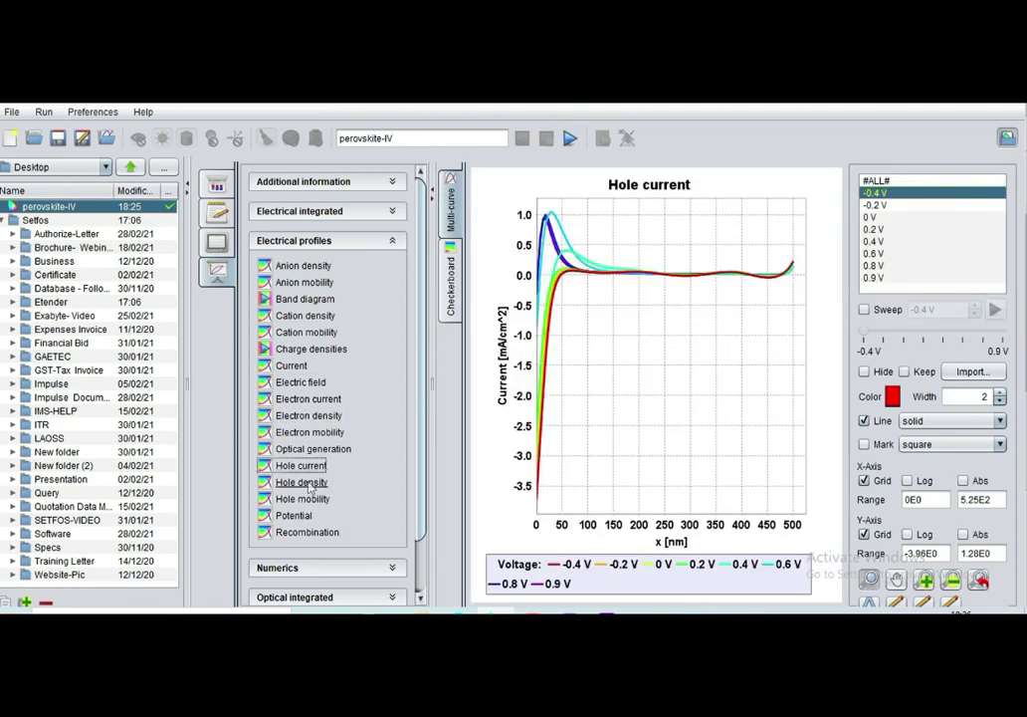
pyautogui.click(306, 483)
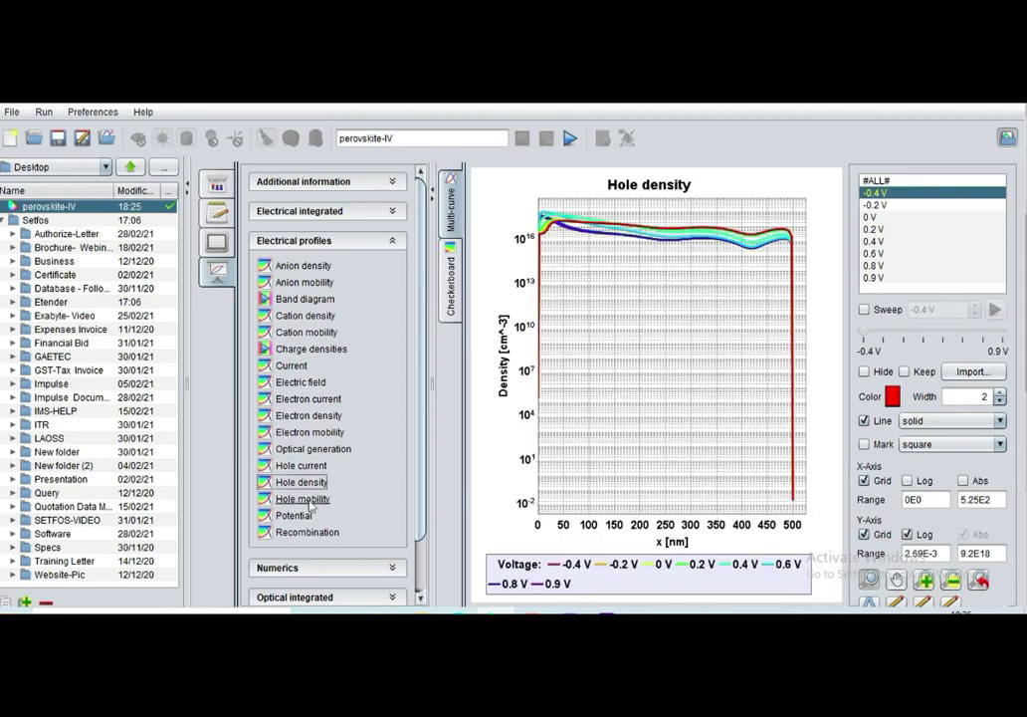
pyautogui.click(304, 498)
pyautogui.click(308, 518)
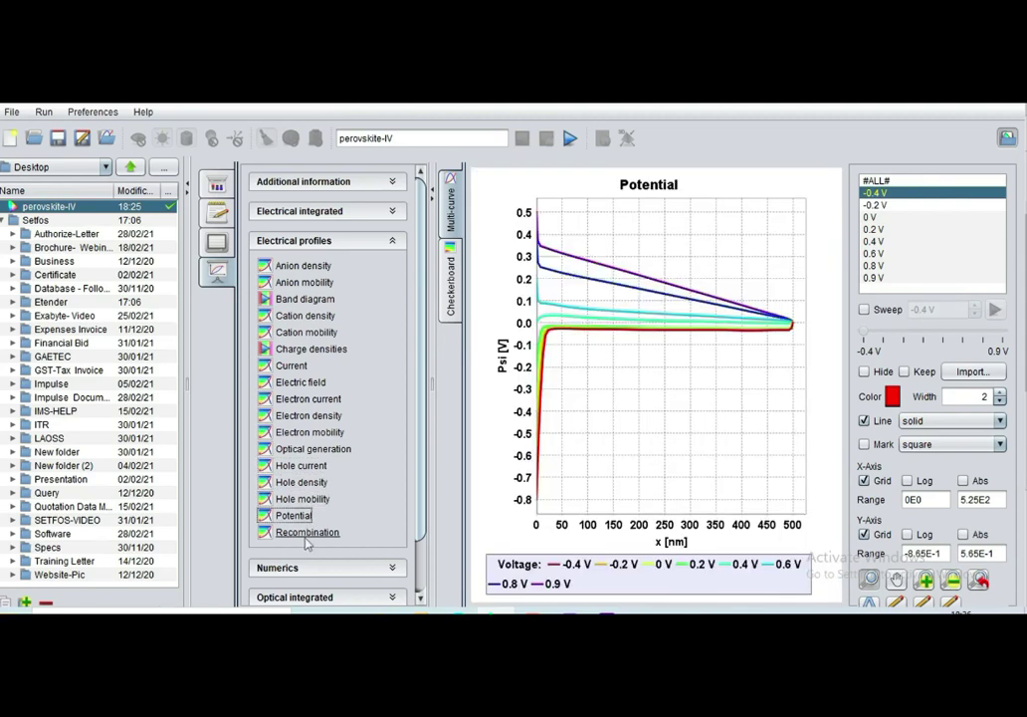
pyautogui.click(307, 534)
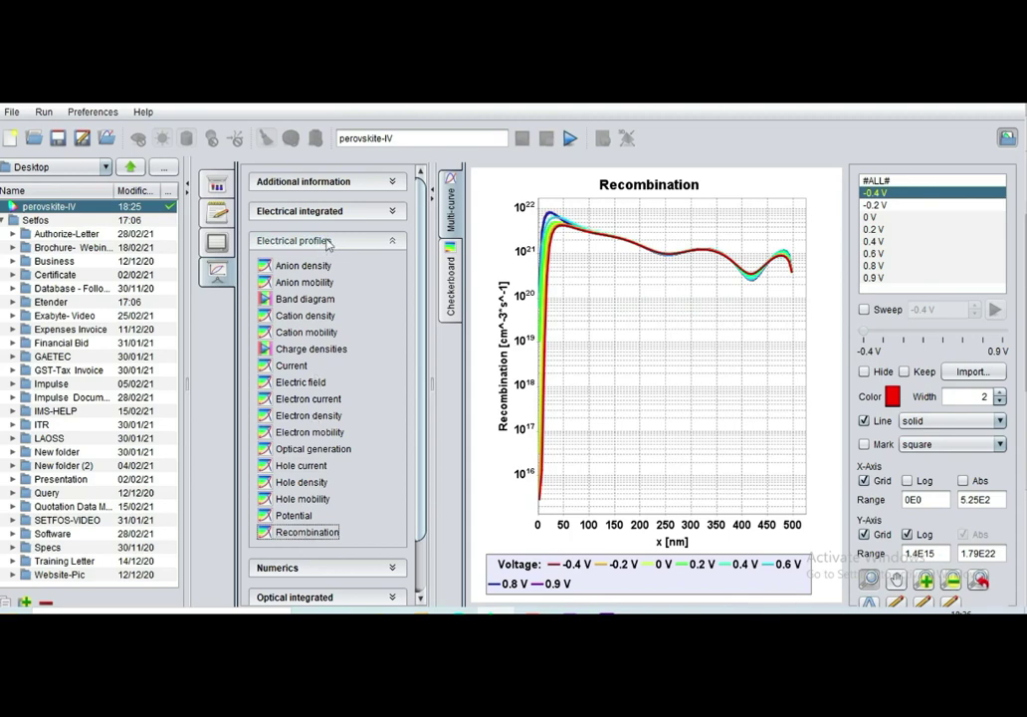
pyautogui.click(451, 283)
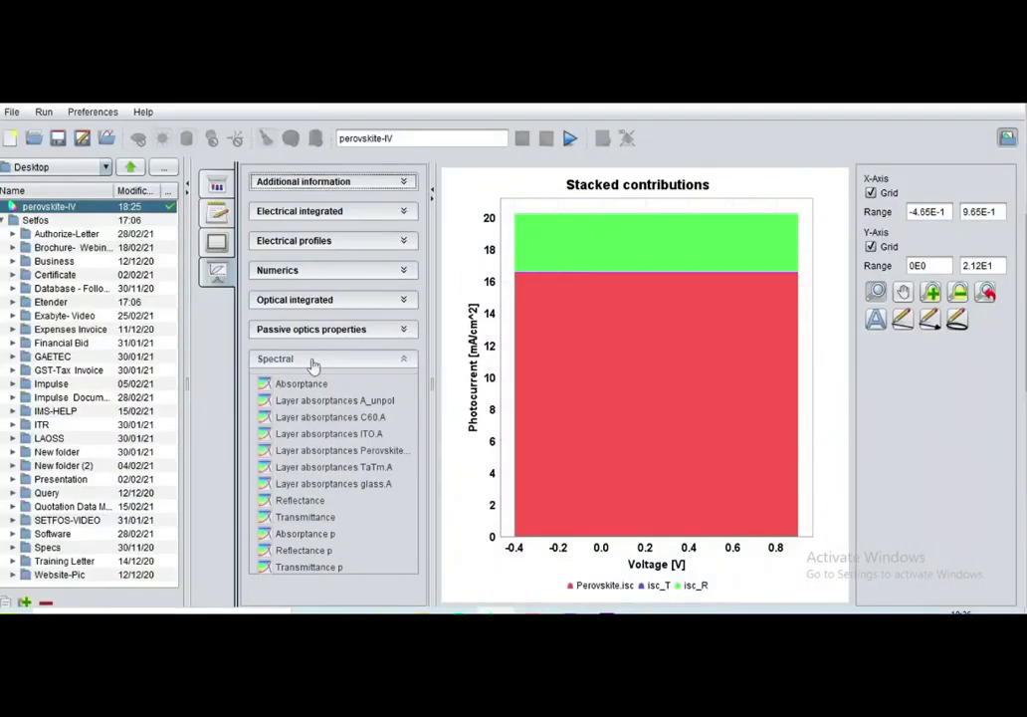
# Step: Plot total absorptance and the C60, ITO, TaTm and glass layer absorptance spectra
pyautogui.click(300, 384)
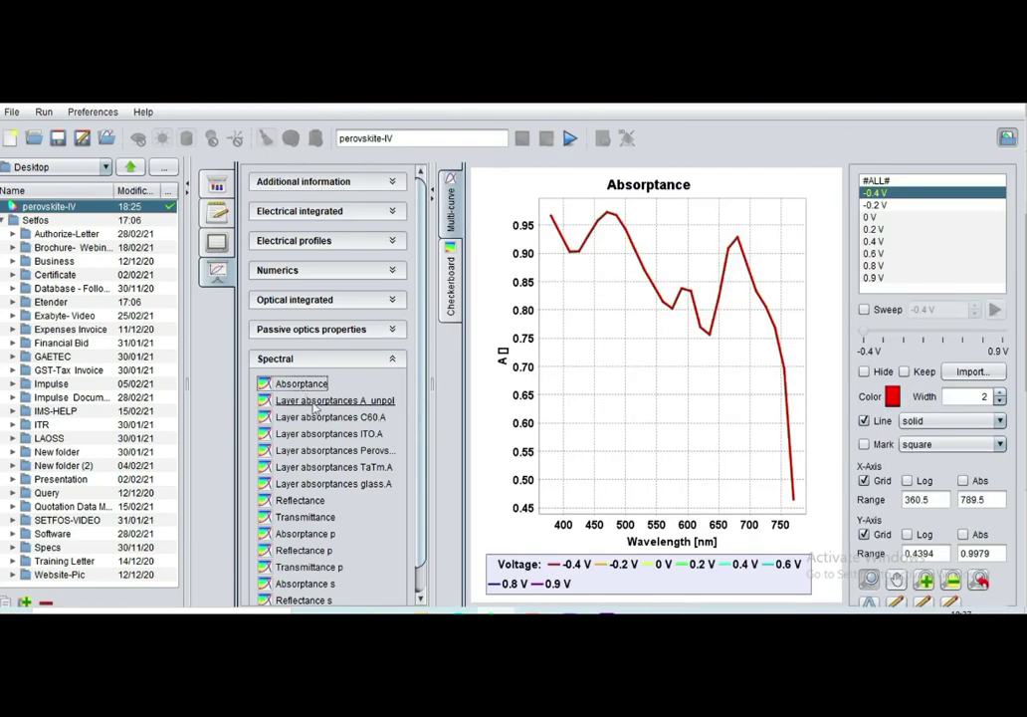
pyautogui.click(315, 401)
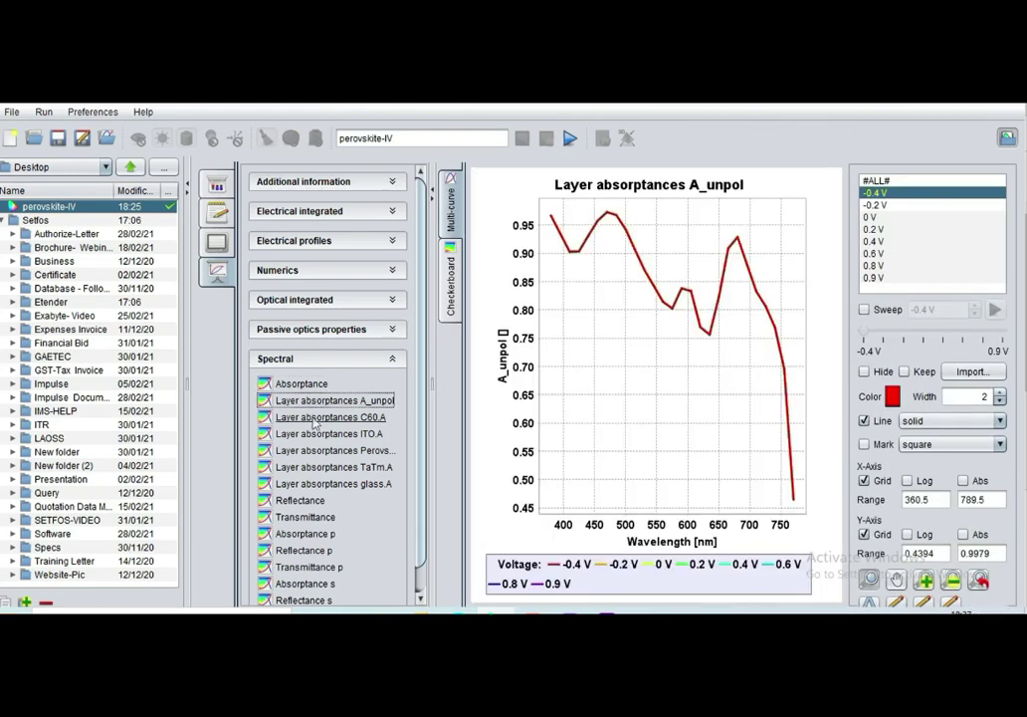
pyautogui.click(314, 418)
pyautogui.click(314, 434)
pyautogui.click(314, 467)
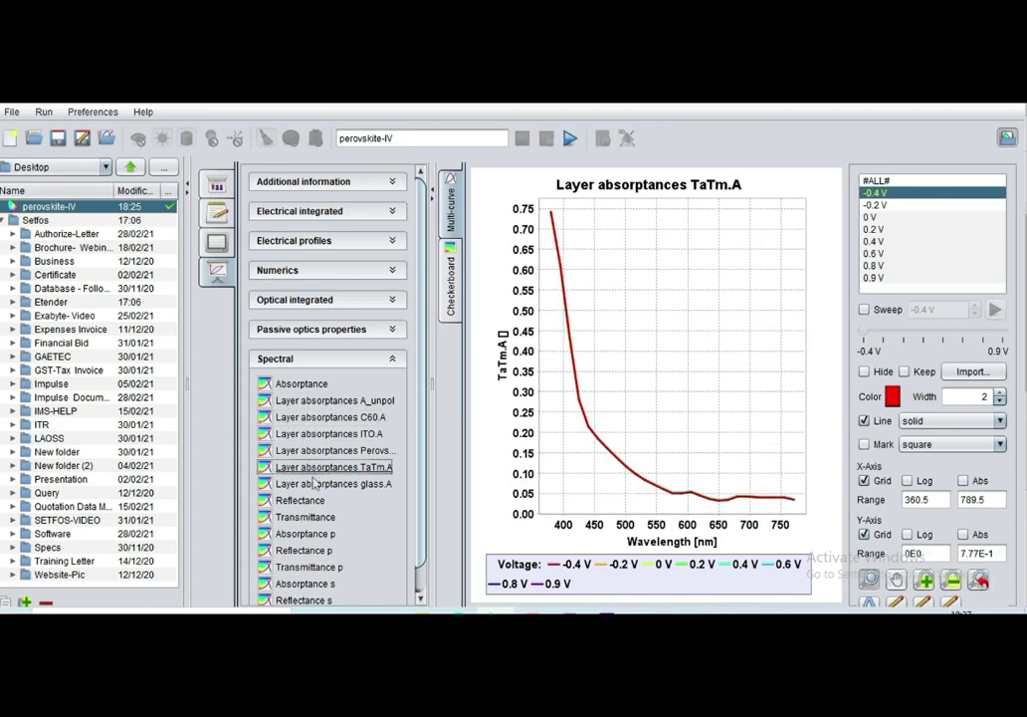
pyautogui.click(314, 484)
pyautogui.click(302, 387)
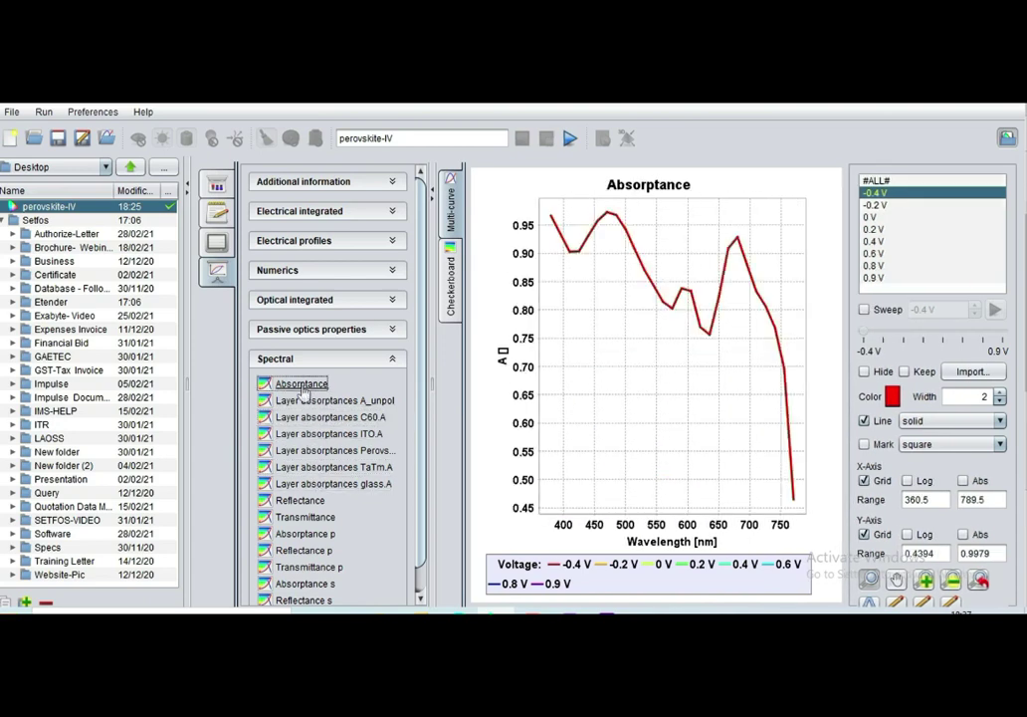
pyautogui.click(316, 365)
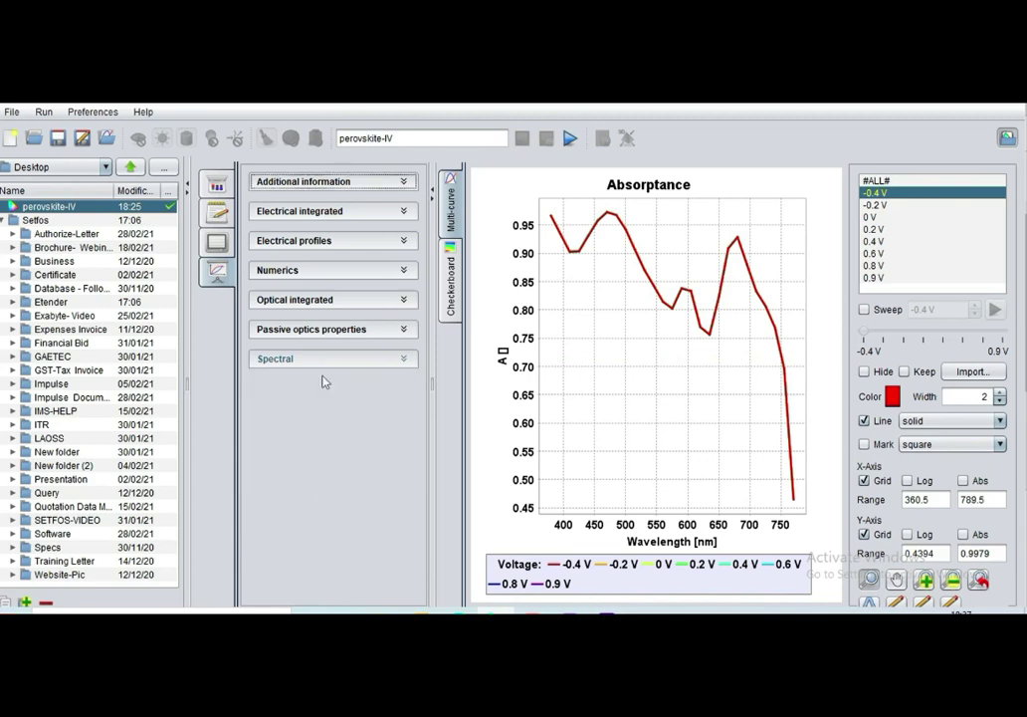
pyautogui.click(316, 364)
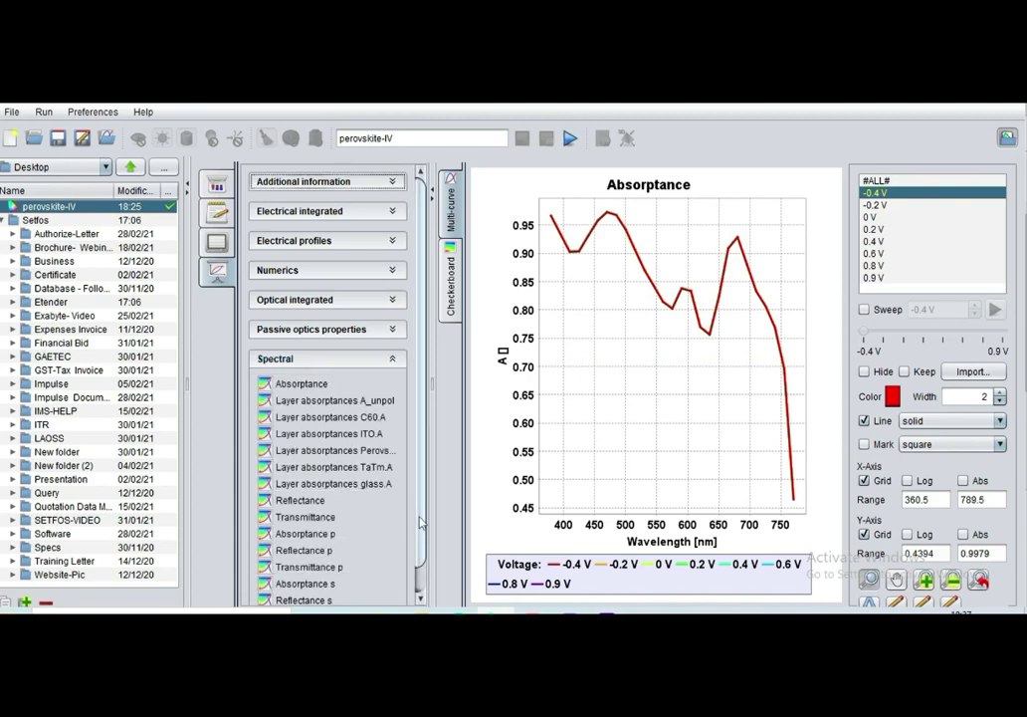
# Step: Plot reflectance, transmittance and p-polarised absorptance, then efficiency and power density versus voltage
pyautogui.scroll(-1, 419, 562)
pyautogui.scroll(-1, 419, 562)
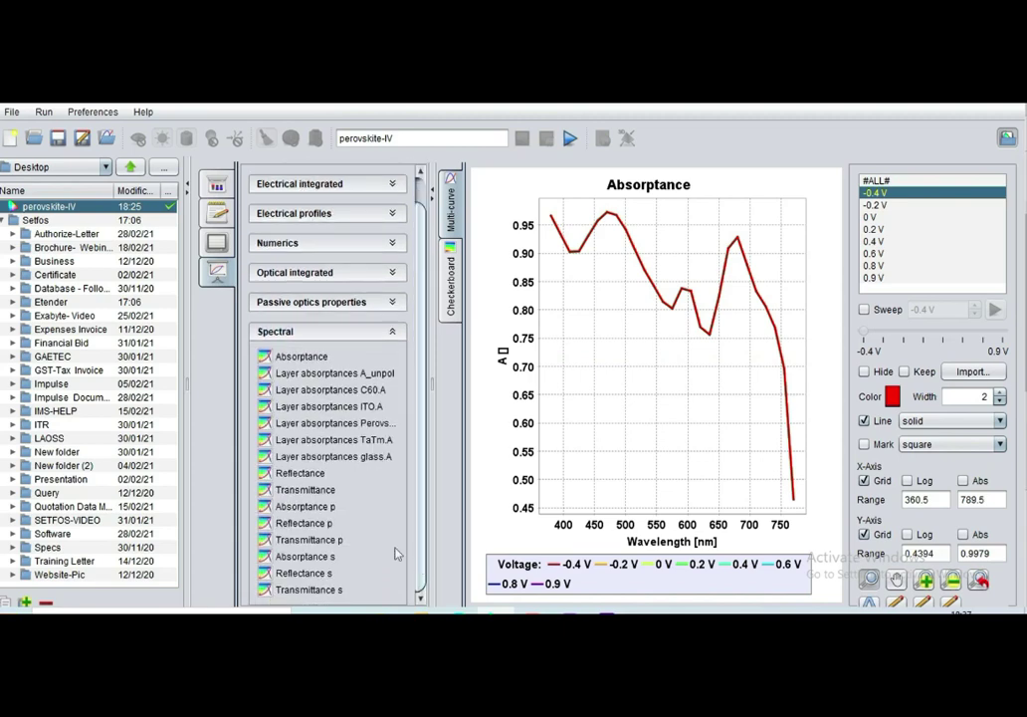
pyautogui.click(299, 472)
pyautogui.click(314, 493)
pyautogui.click(299, 506)
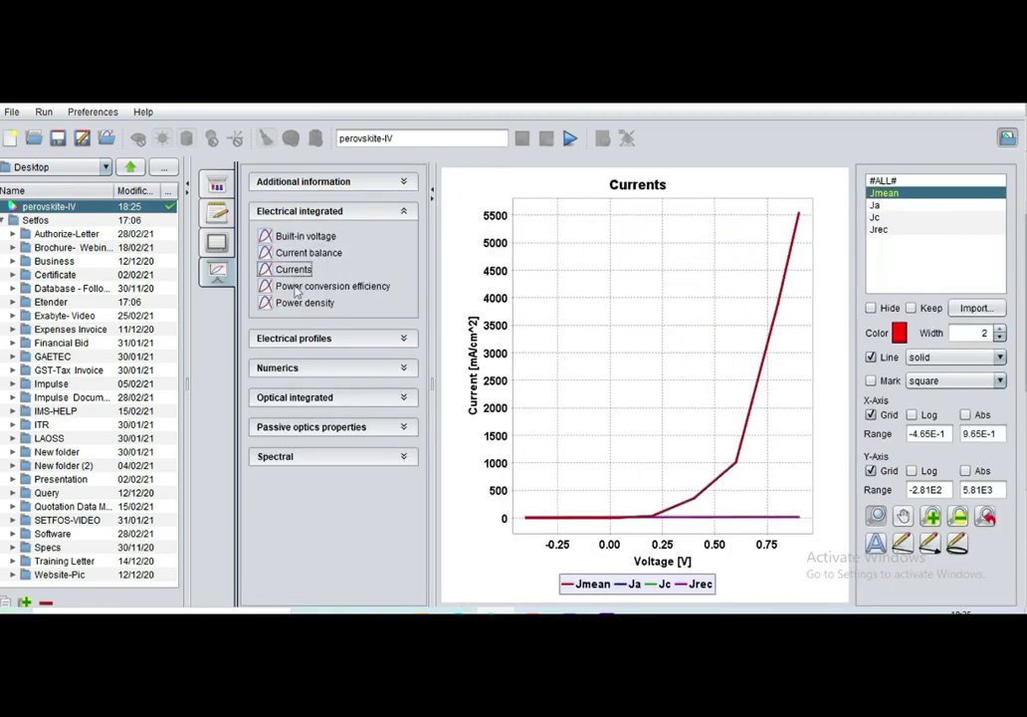
pyautogui.click(299, 287)
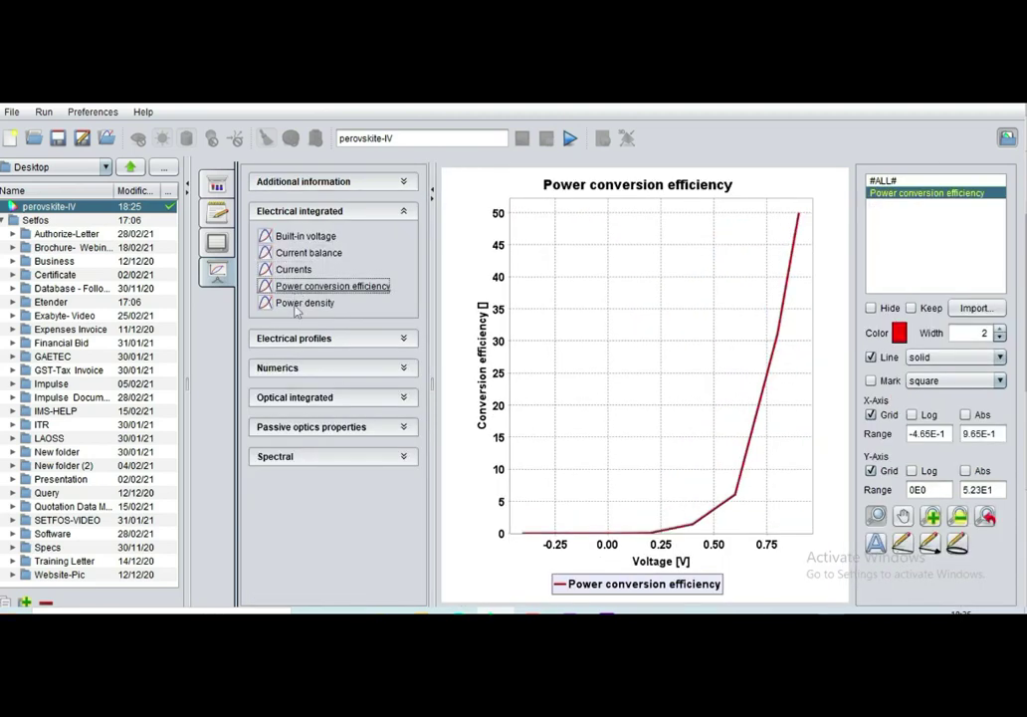
pyautogui.click(297, 304)
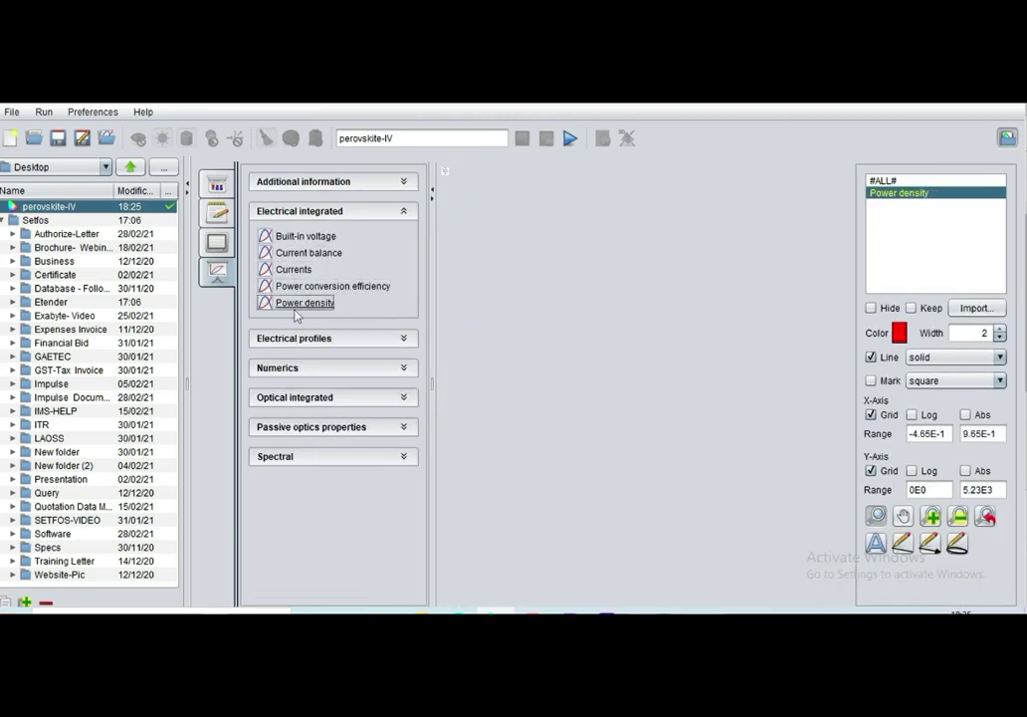